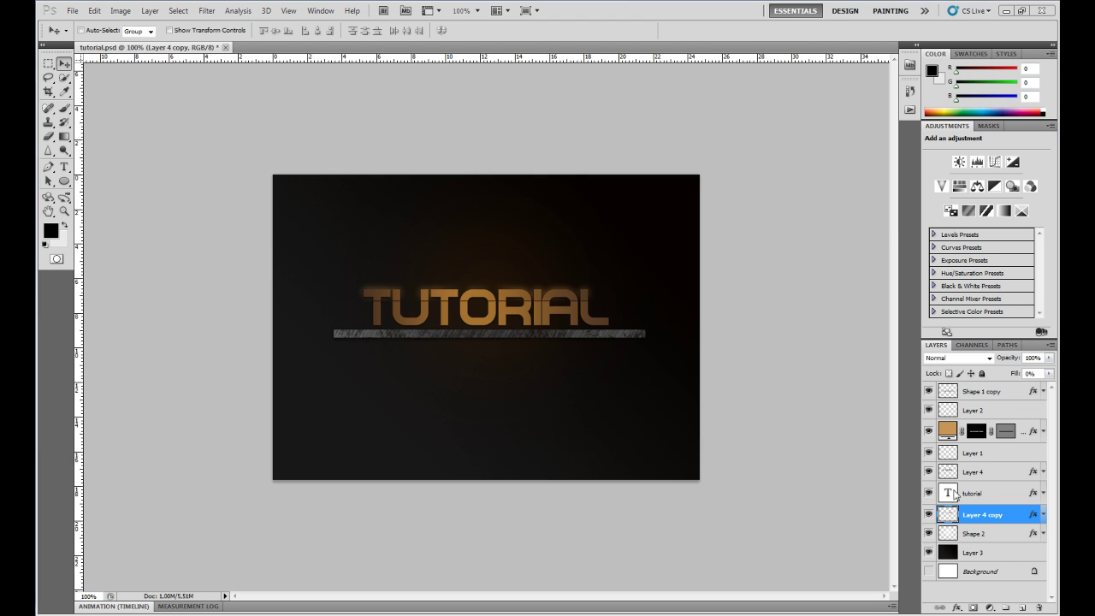
Toggle the visibility of Layer 4 and Layer 4 copy in tutorial.psd to examine what each adds to the text
click(928, 472)
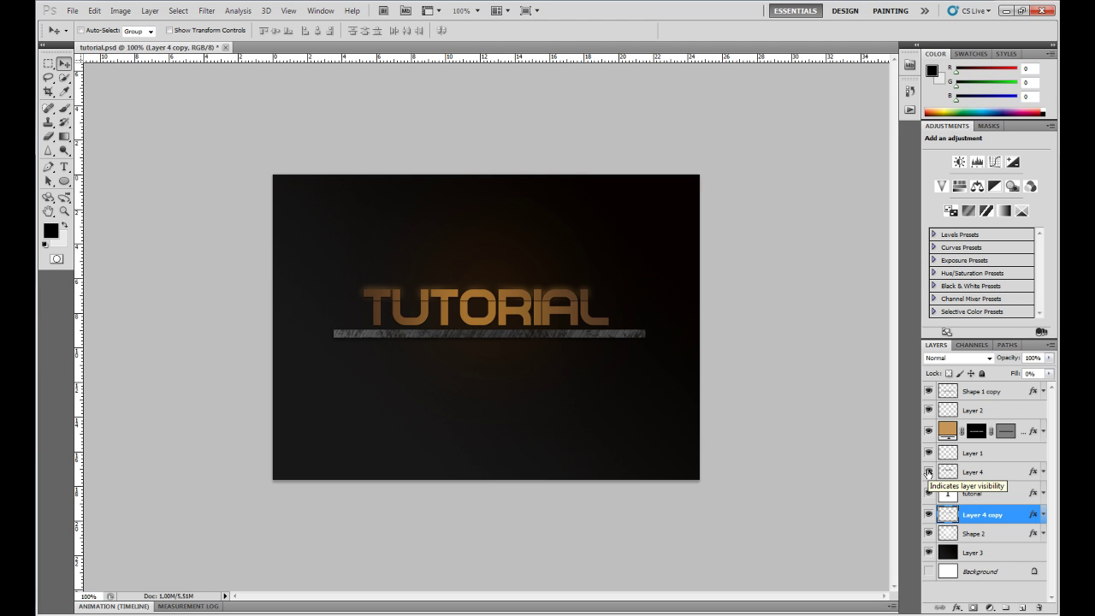
click(929, 514)
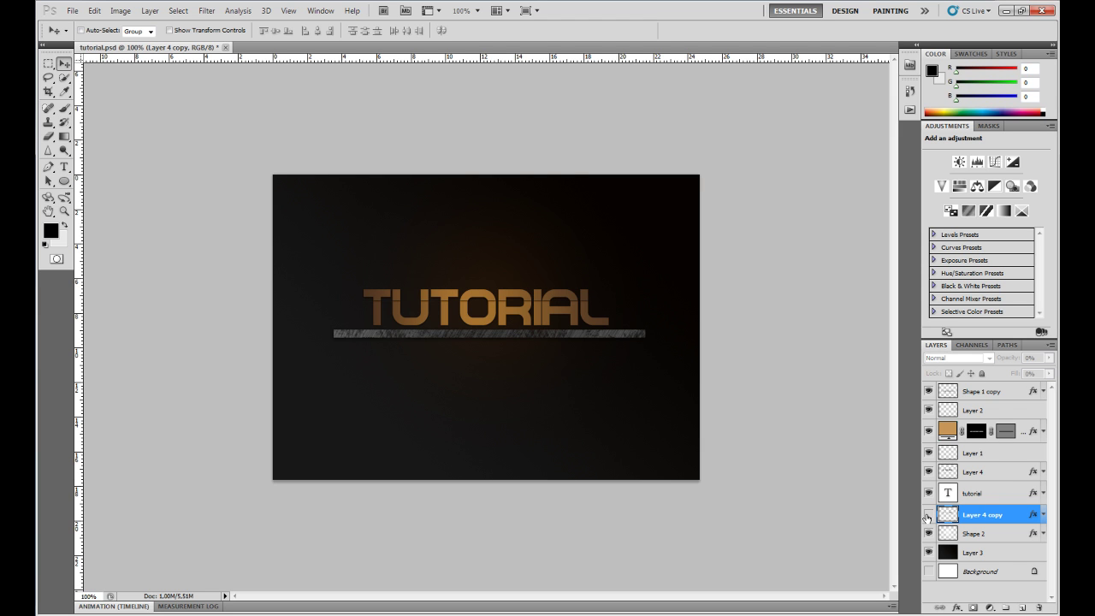
click(929, 471)
click(928, 514)
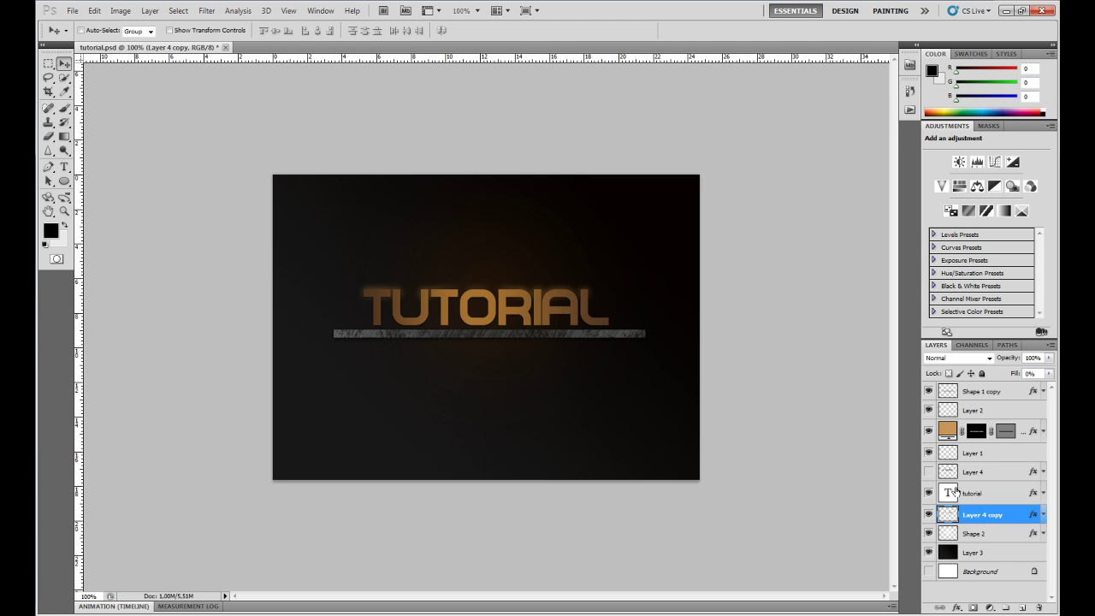
click(929, 514)
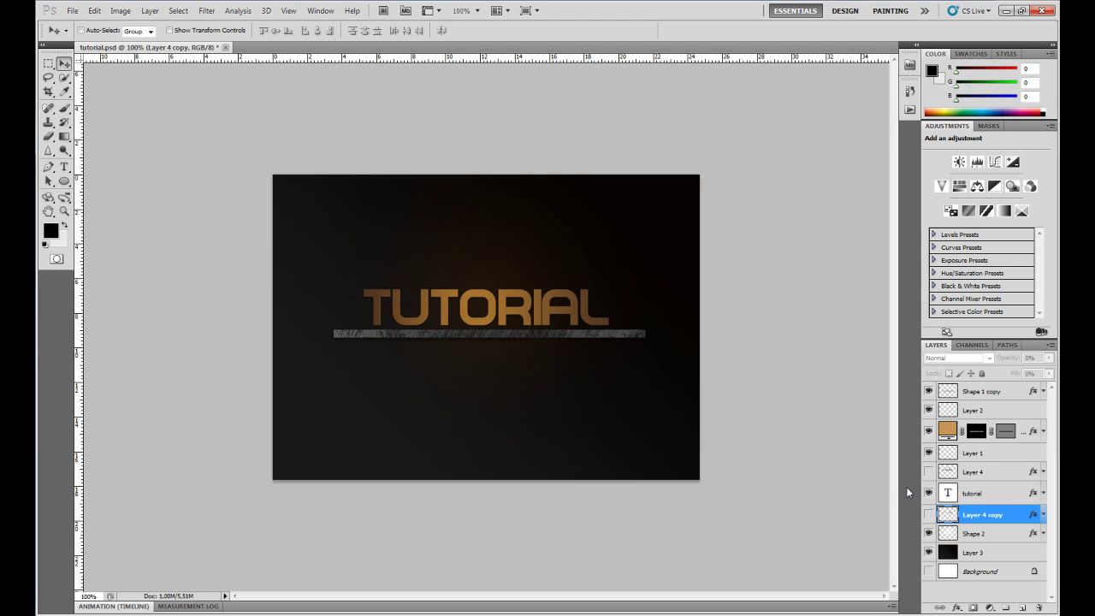
Toggle the visibility of Layer 2 and the bar's shape layer to examine how the underline beneath the text is built
click(928, 391)
click(929, 431)
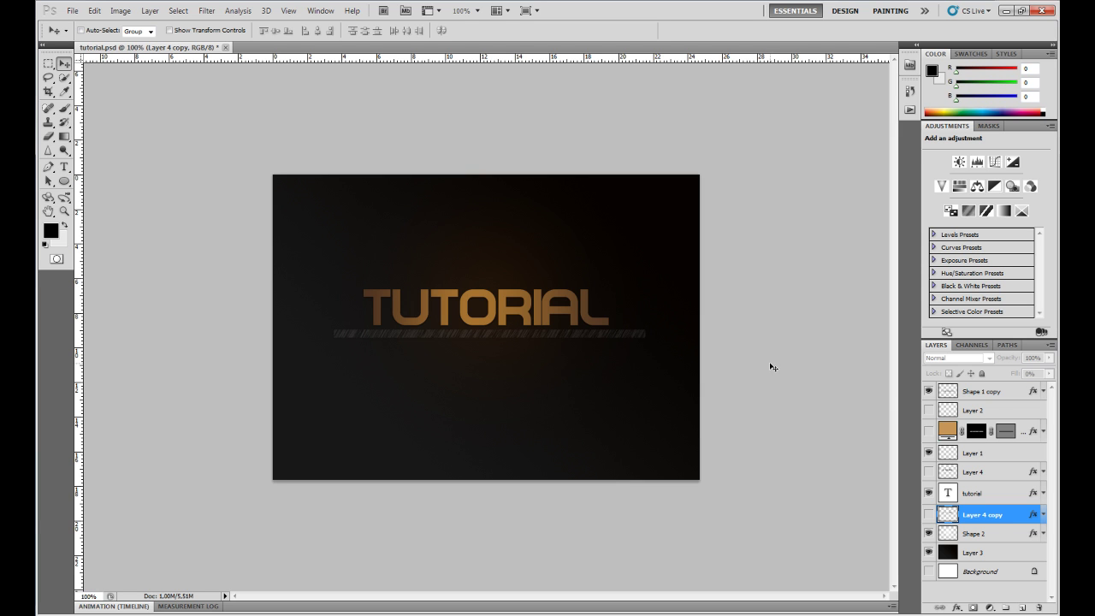
click(944, 411)
click(929, 431)
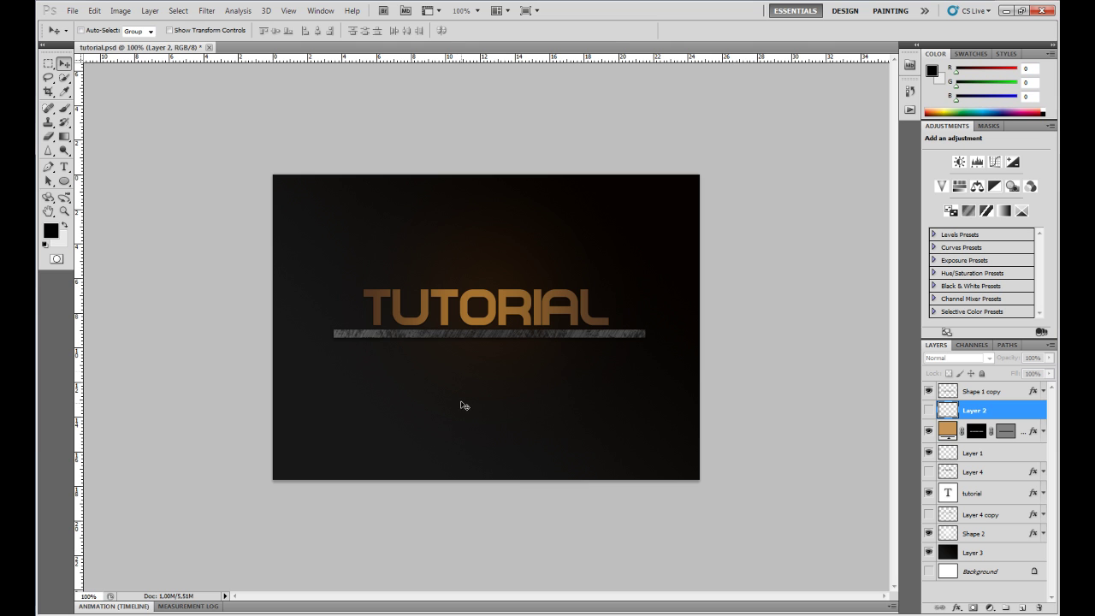
Create a new 700 x 400 pixel RGB document with a resolution of 27 pixels/cm and a white background
click(73, 10)
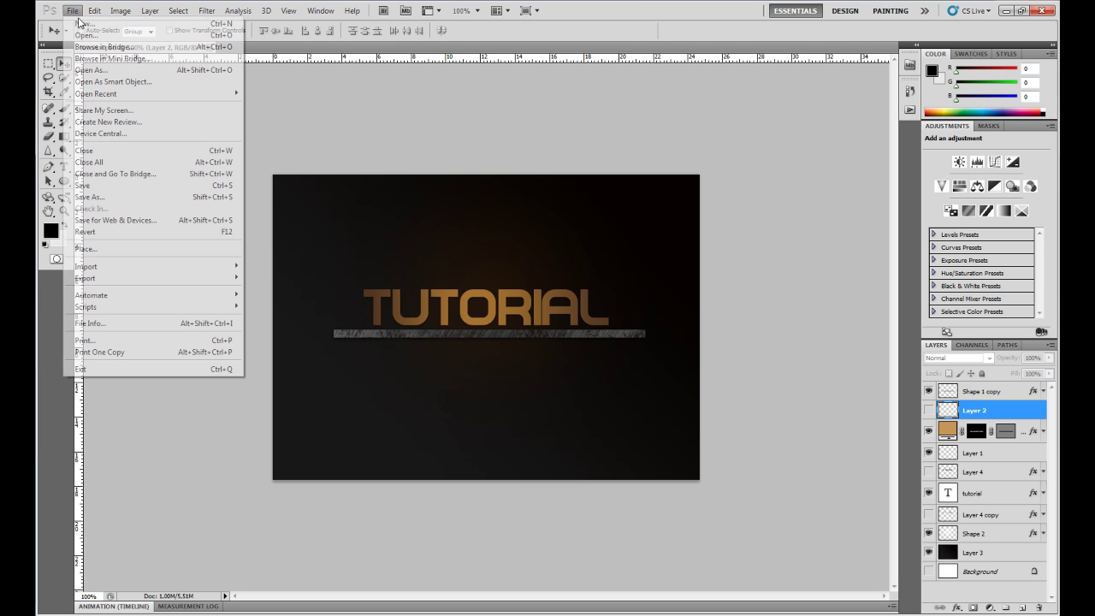
click(85, 21)
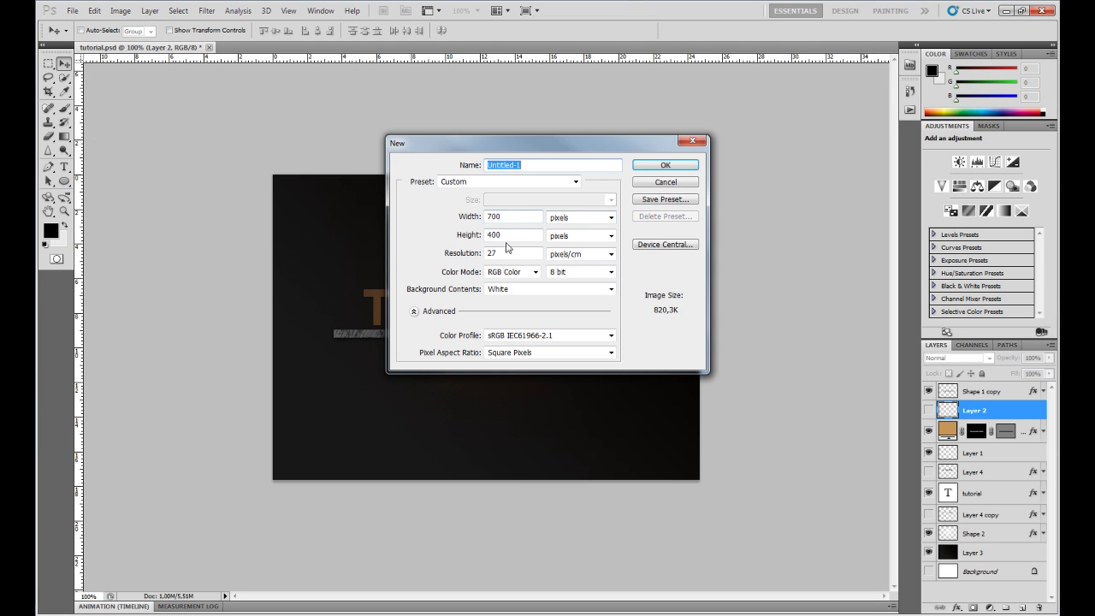
click(656, 168)
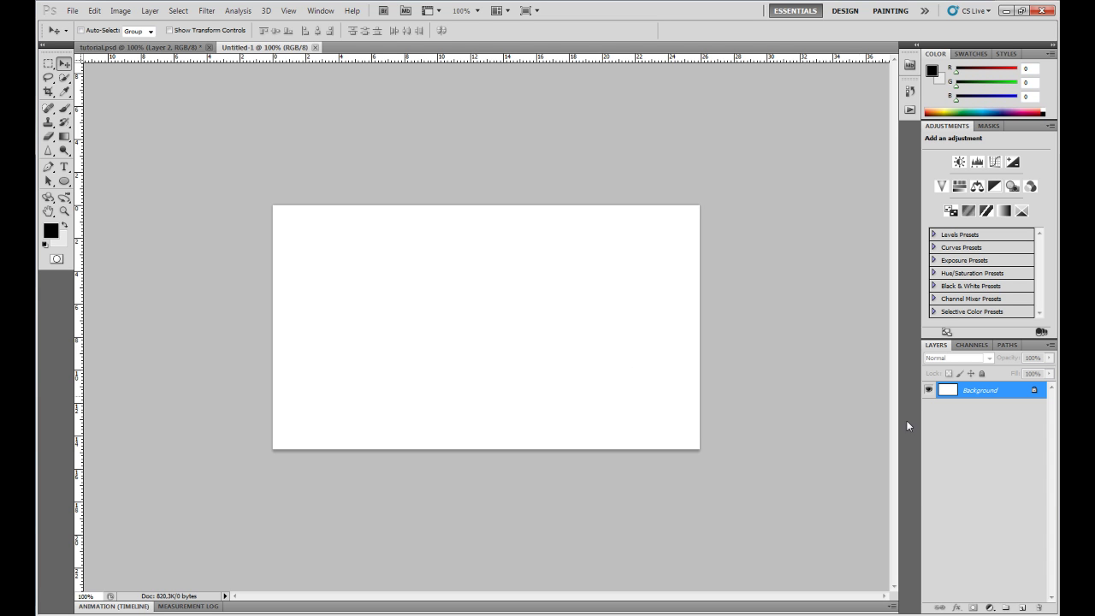
Convert the locked Background into a regular layer named Layer 0
right_click(977, 395)
click(984, 404)
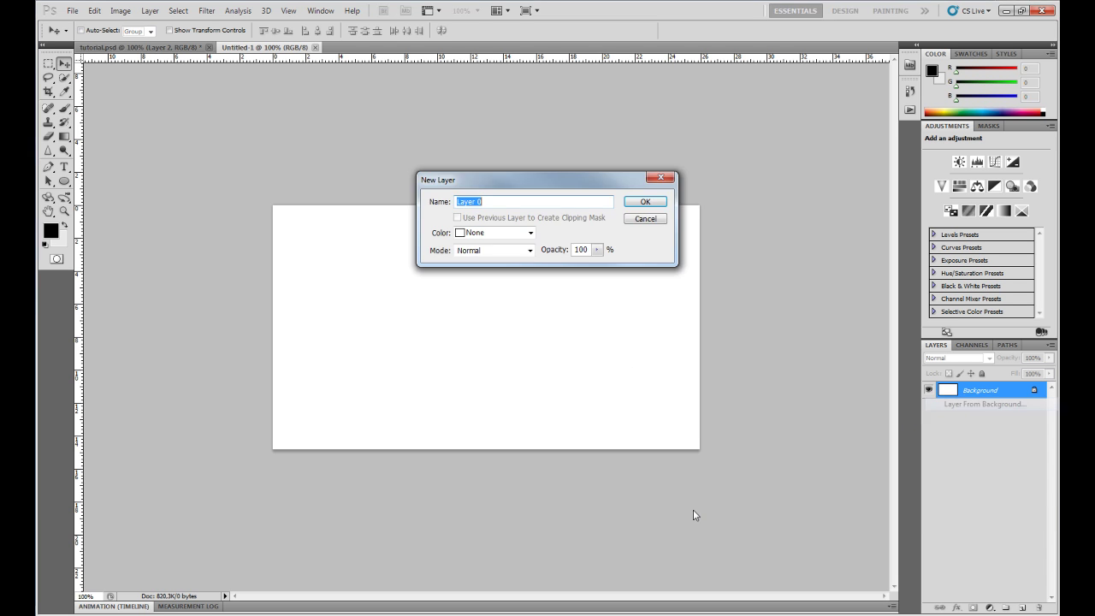
click(645, 201)
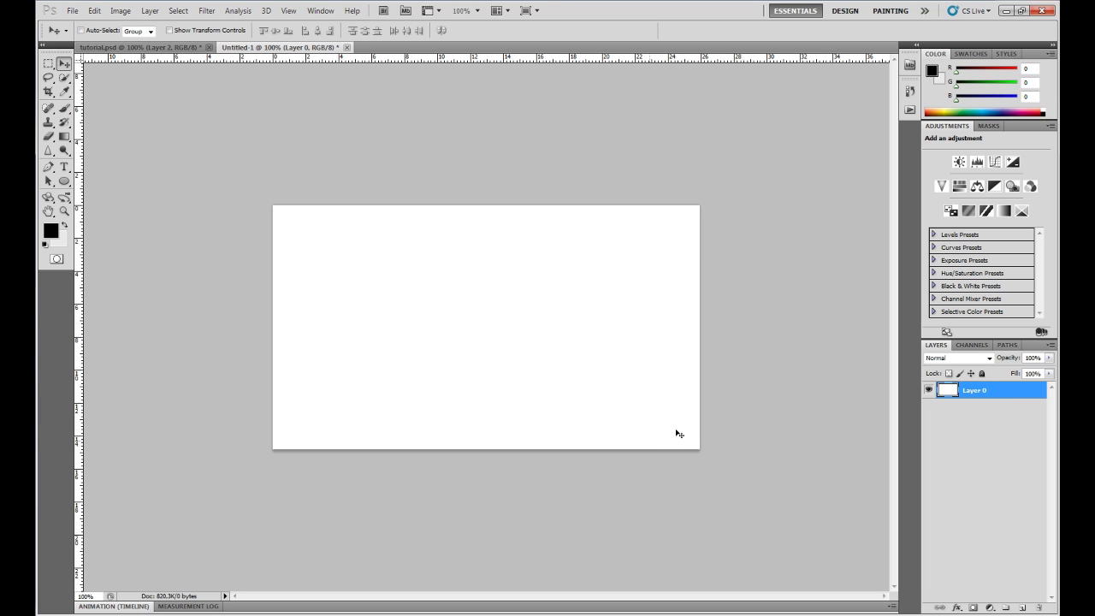
right_click(981, 391)
click(980, 456)
Fill Layer 0 with a diagonal linear gradient from #242424 to #101010, running from its lower-left area towards the upper right
key(g)
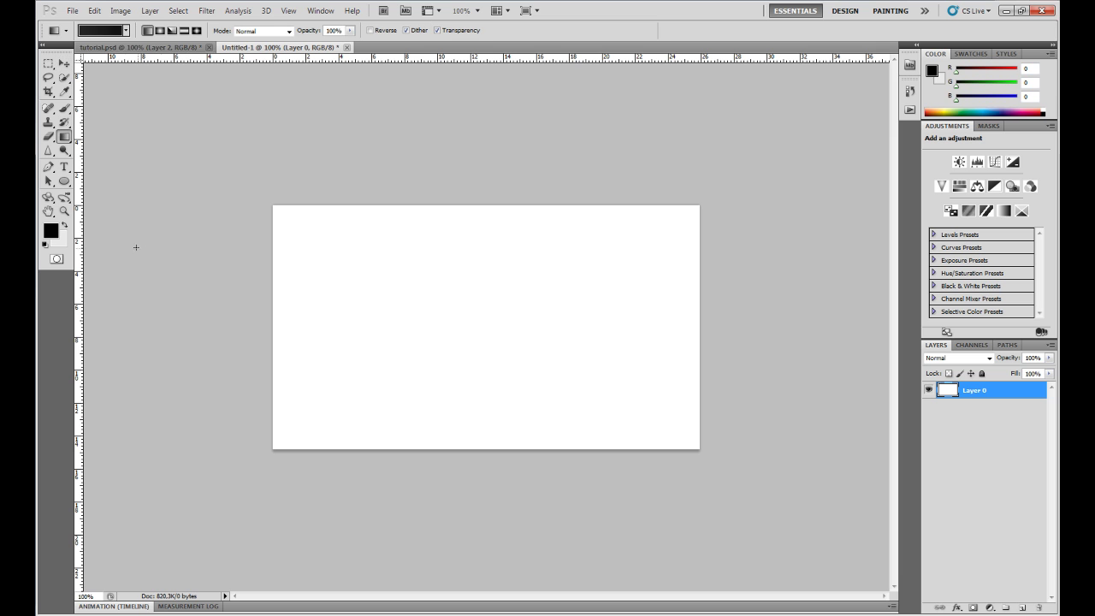
click(127, 30)
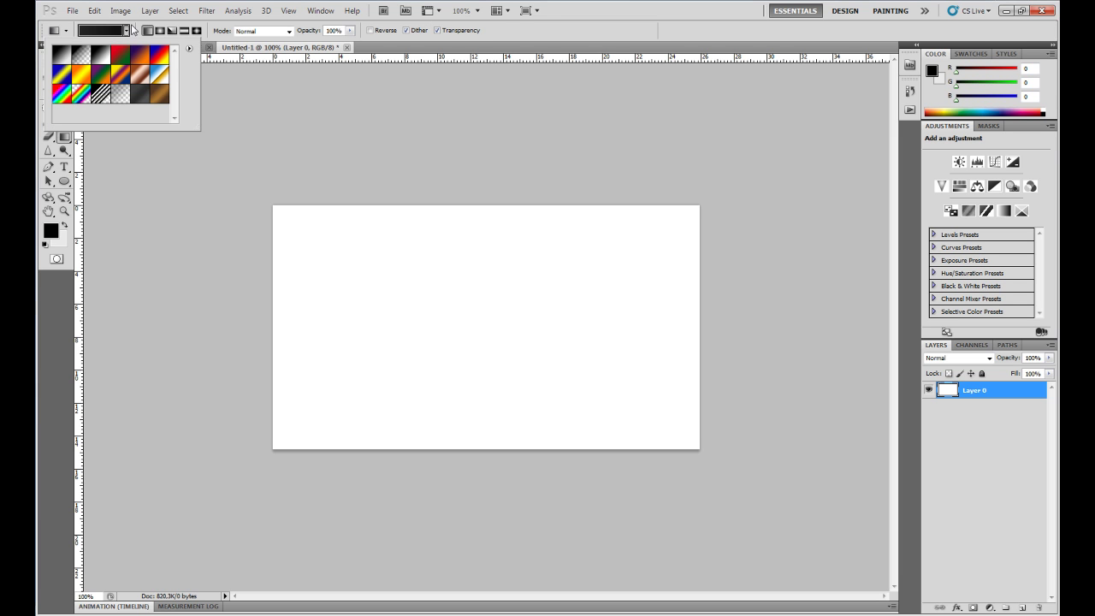
click(127, 30)
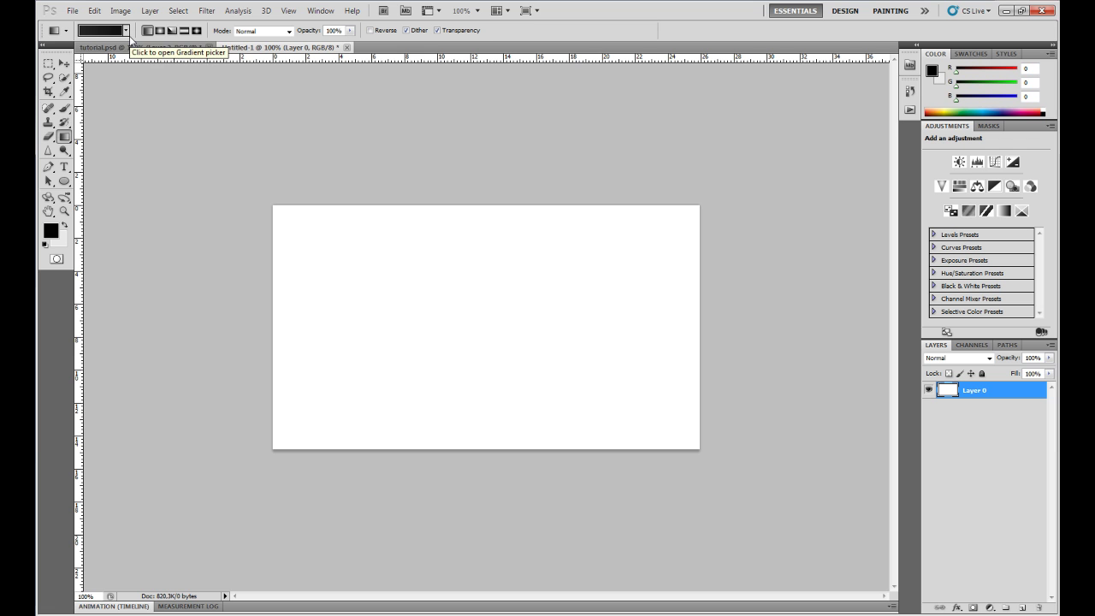
click(126, 30)
click(101, 30)
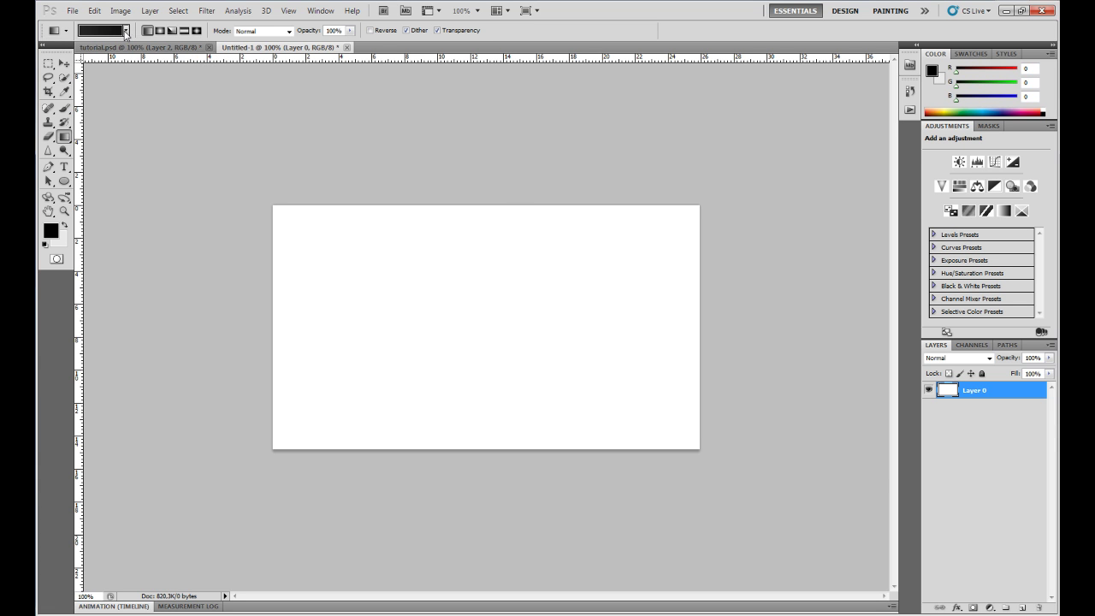
click(101, 30)
double_click(631, 391)
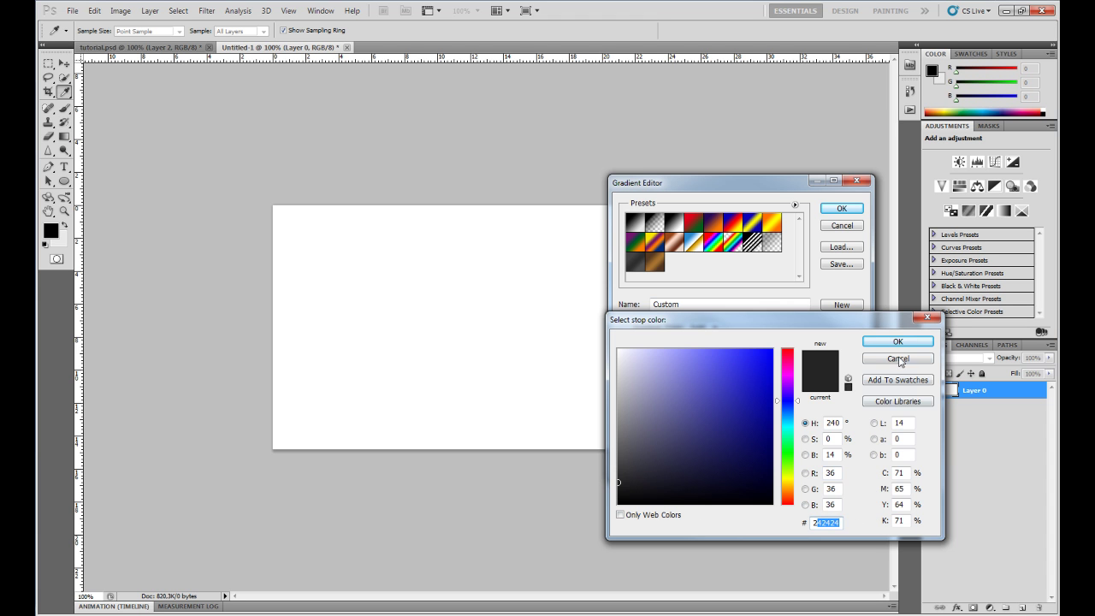
click(896, 343)
click(682, 442)
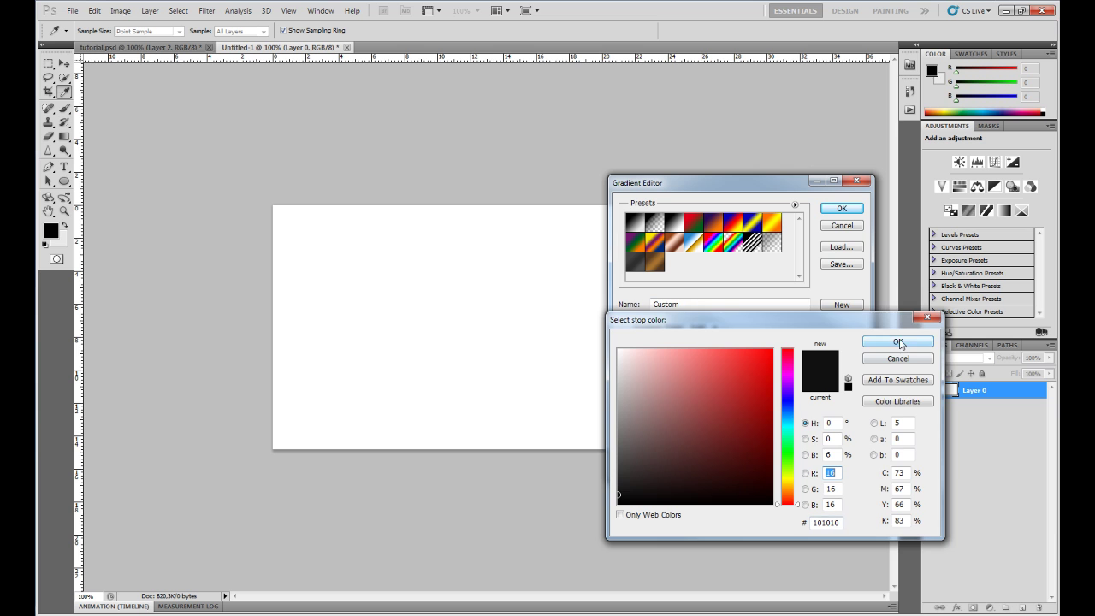
click(903, 344)
click(840, 211)
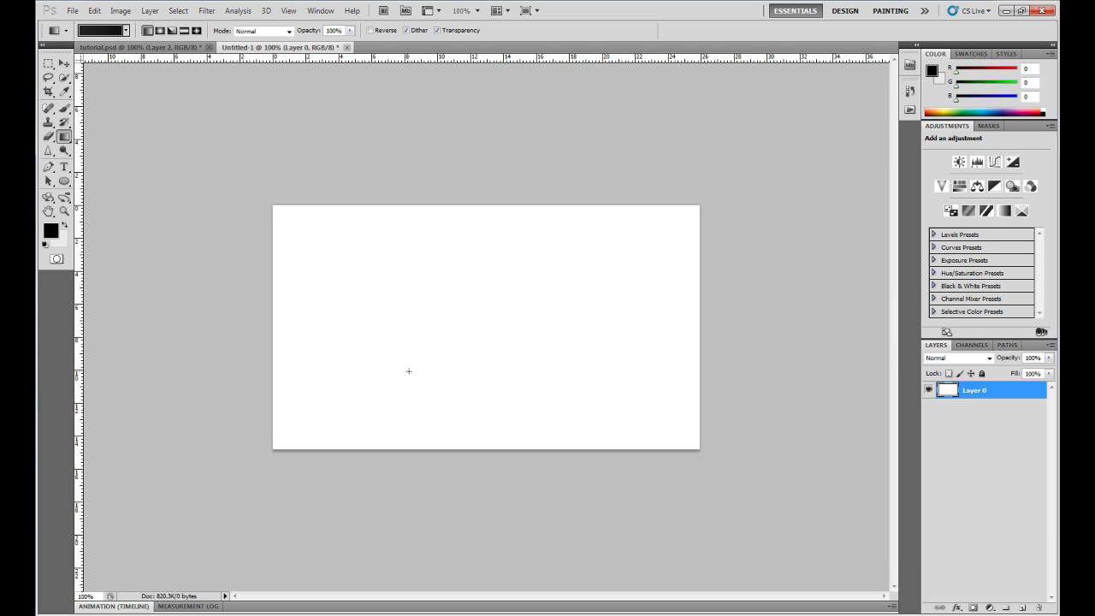
drag(320, 428, 653, 151)
drag(530, 219, 531, 219)
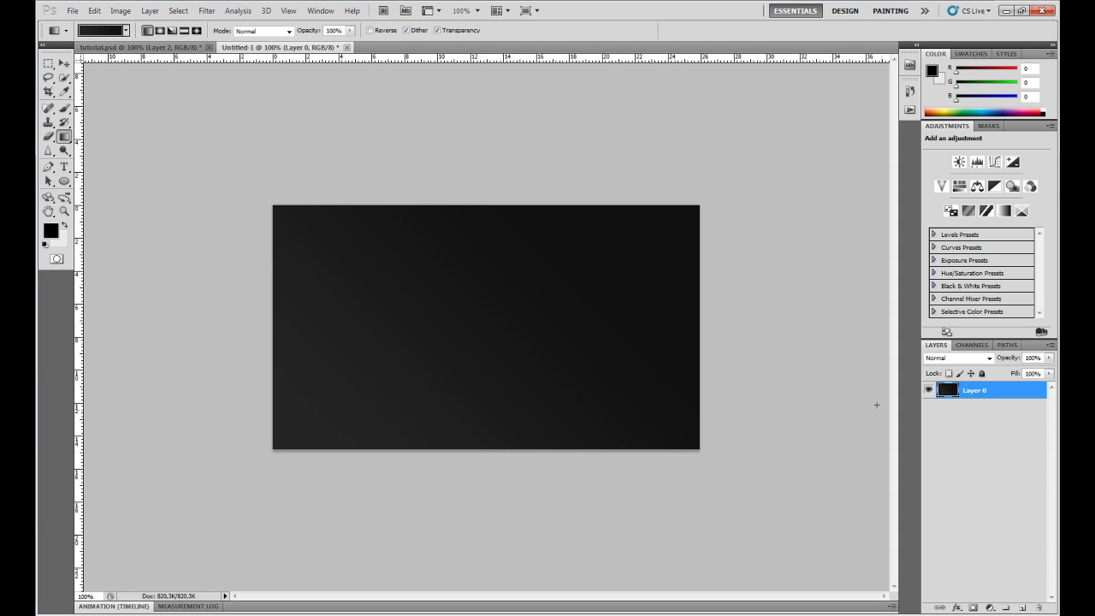
click(64, 166)
click(359, 324)
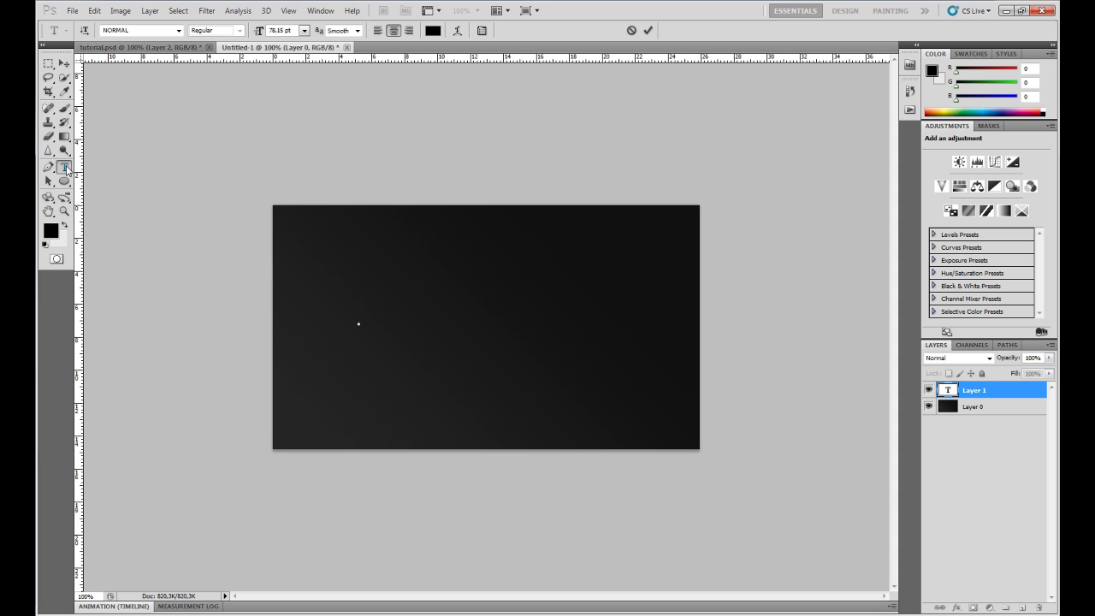
text(T)
key(BackSpace)
click(64, 63)
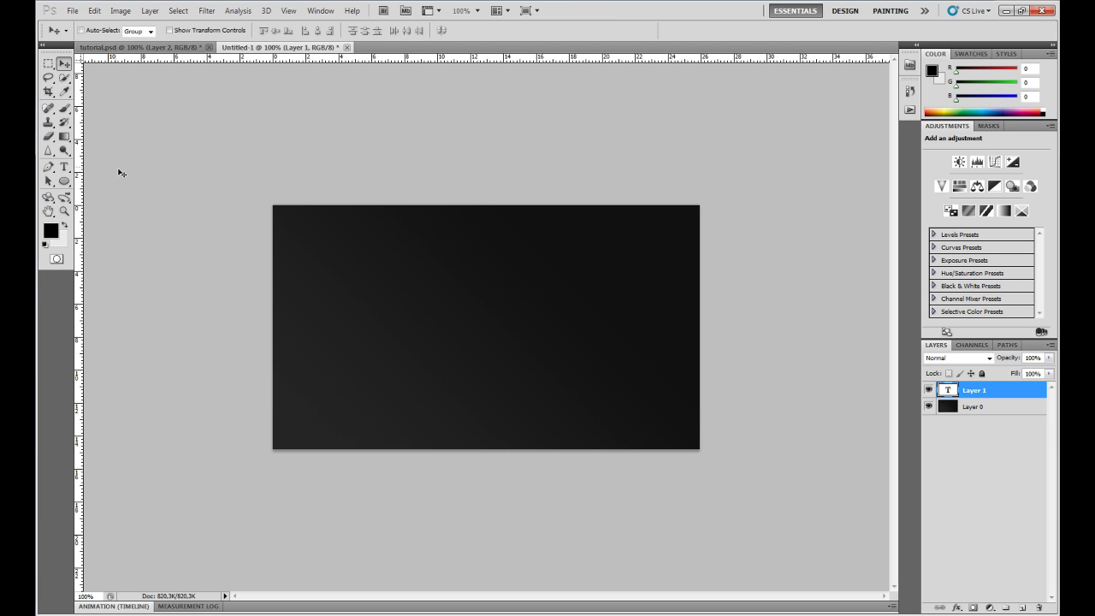
Add the text TUTORIAL in the NORMAL font at 78.15 pt and move it to the centre of the canvas
key(t)
click(329, 309)
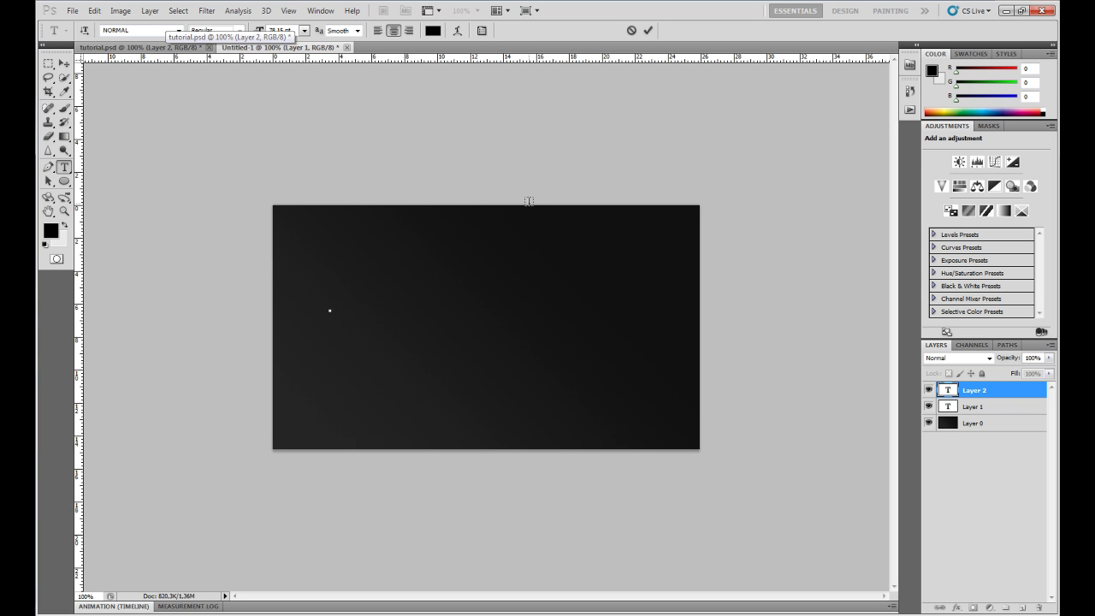
text(TUTORIAL)
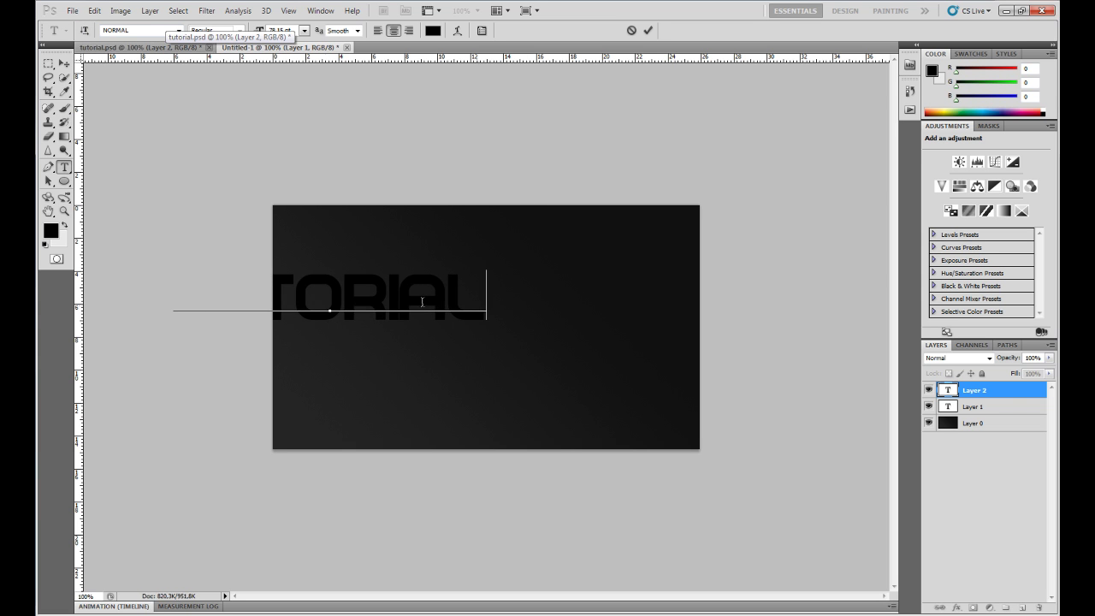
key(ctrl+a)
click(64, 63)
drag(409, 362, 567, 385)
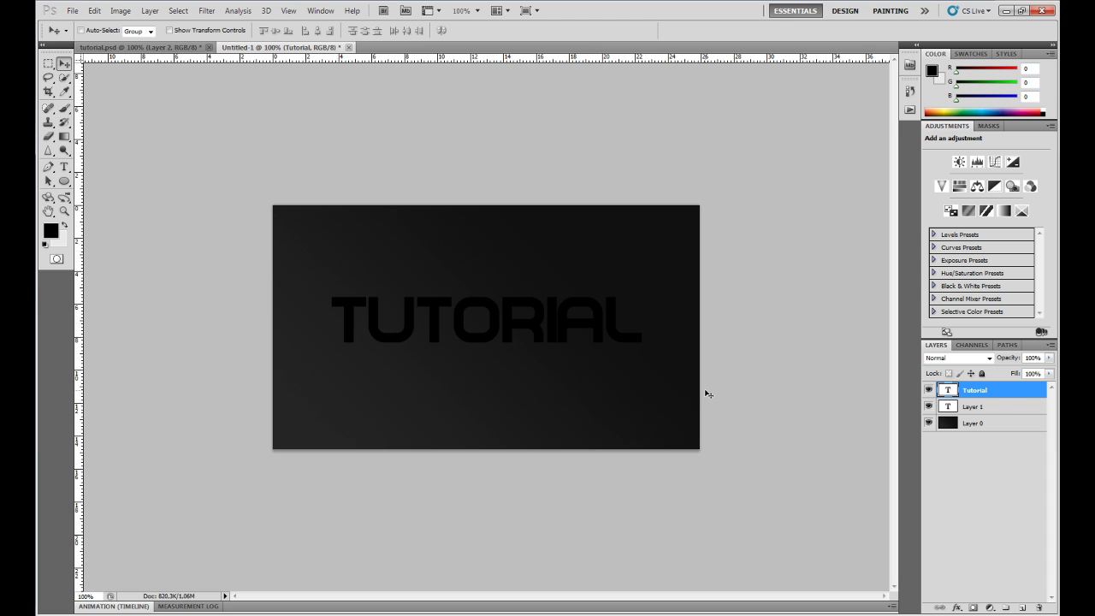
Delete the empty text layer Layer 1 below the Tutorial layer
double_click(1012, 396)
drag(807, 185, 788, 55)
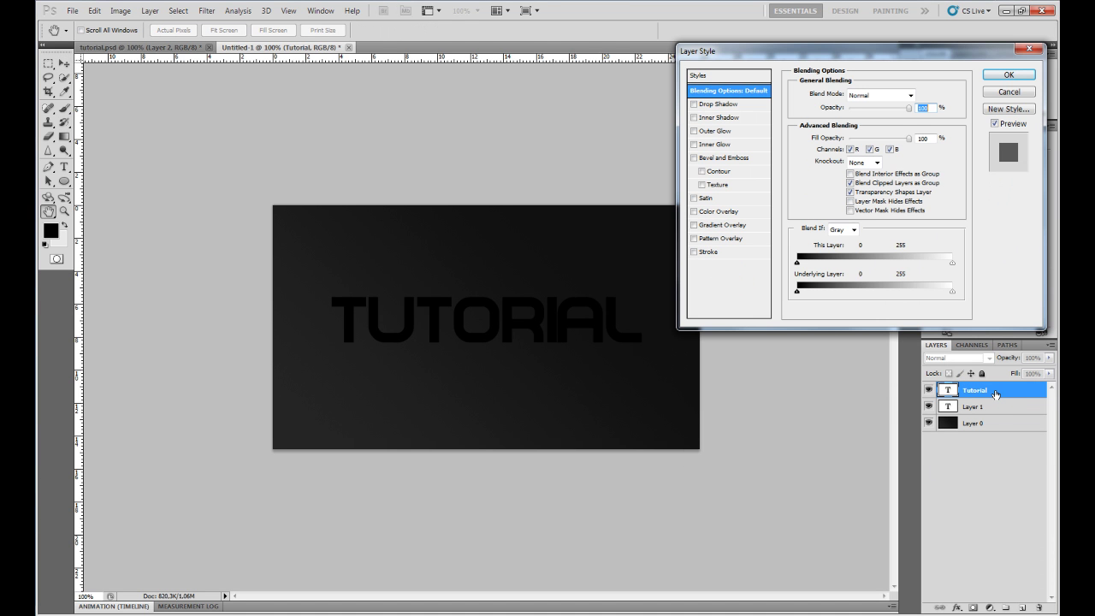
click(1007, 75)
click(995, 406)
key(Delete)
Add a linear gradient overlay to the Tutorial layer, with a 180° angle and the brown-gold gradient preset
double_click(995, 391)
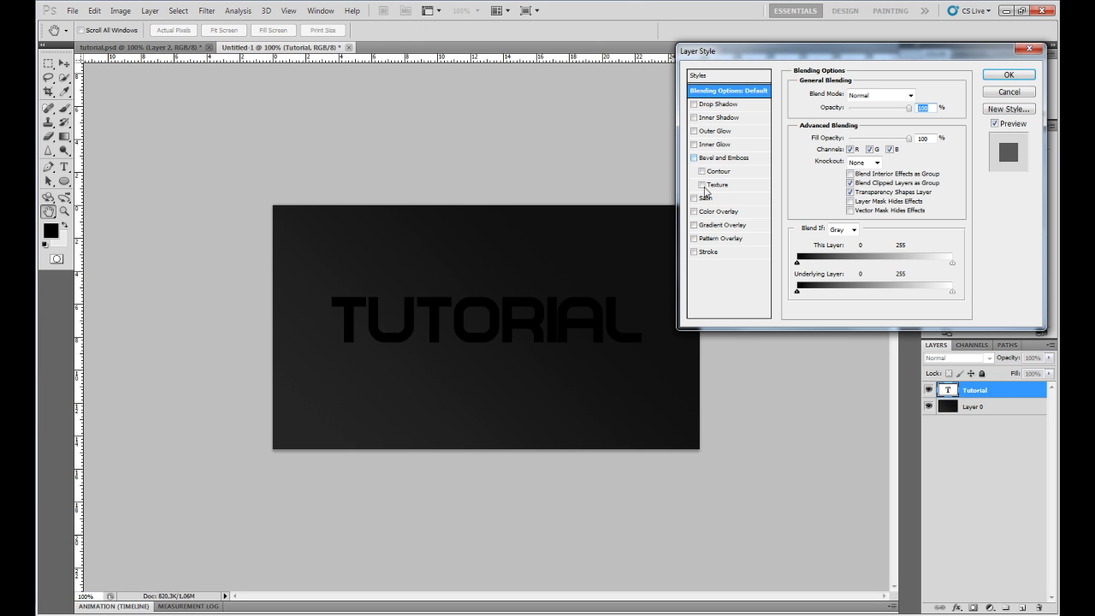
click(694, 226)
click(711, 226)
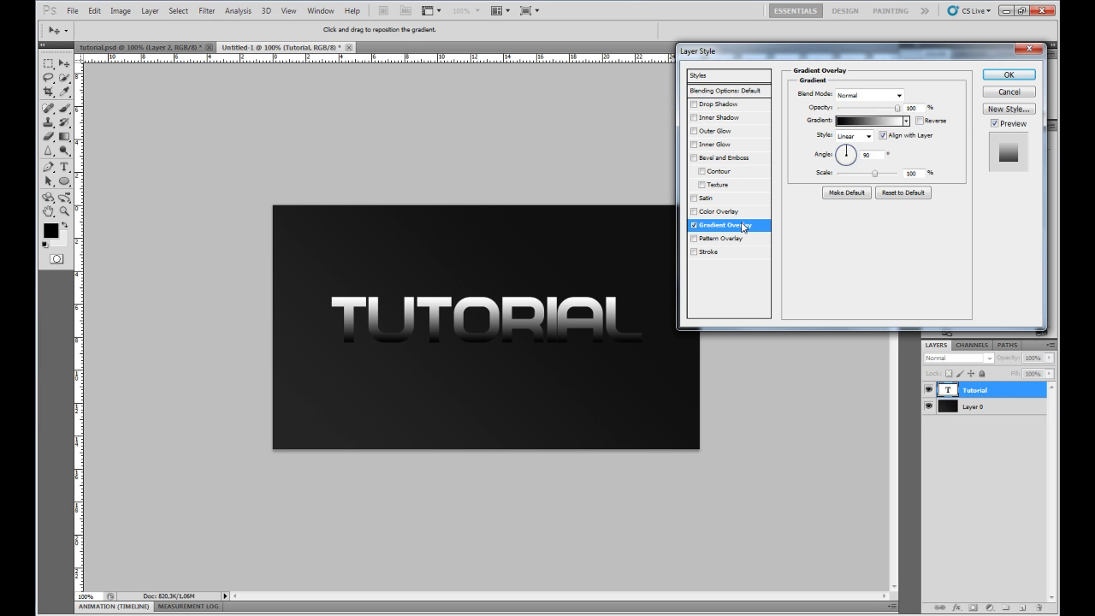
drag(849, 157, 809, 159)
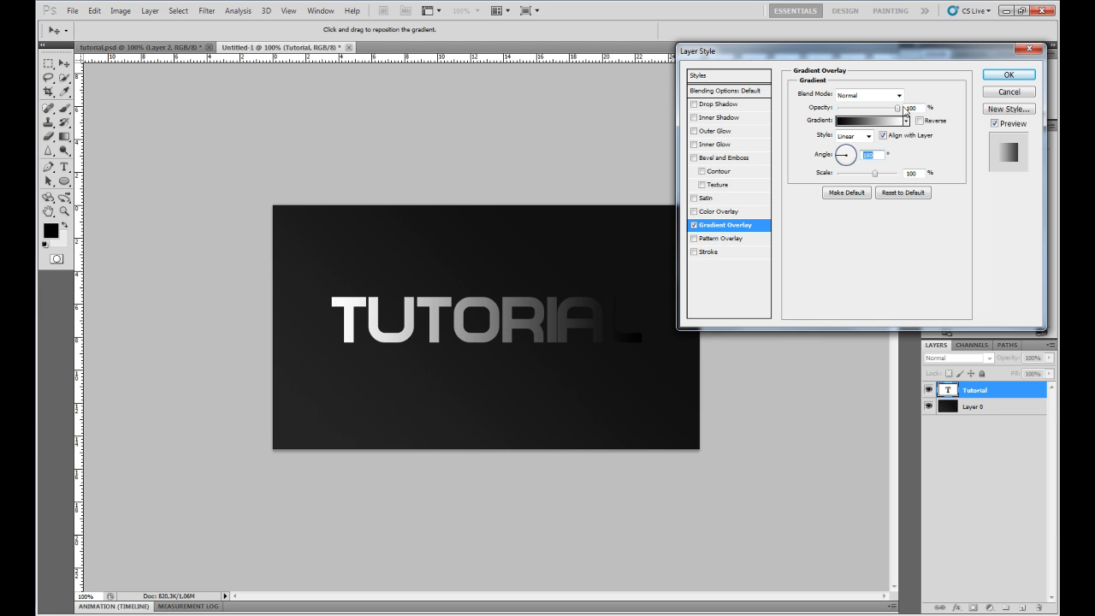
click(907, 121)
click(909, 178)
click(996, 211)
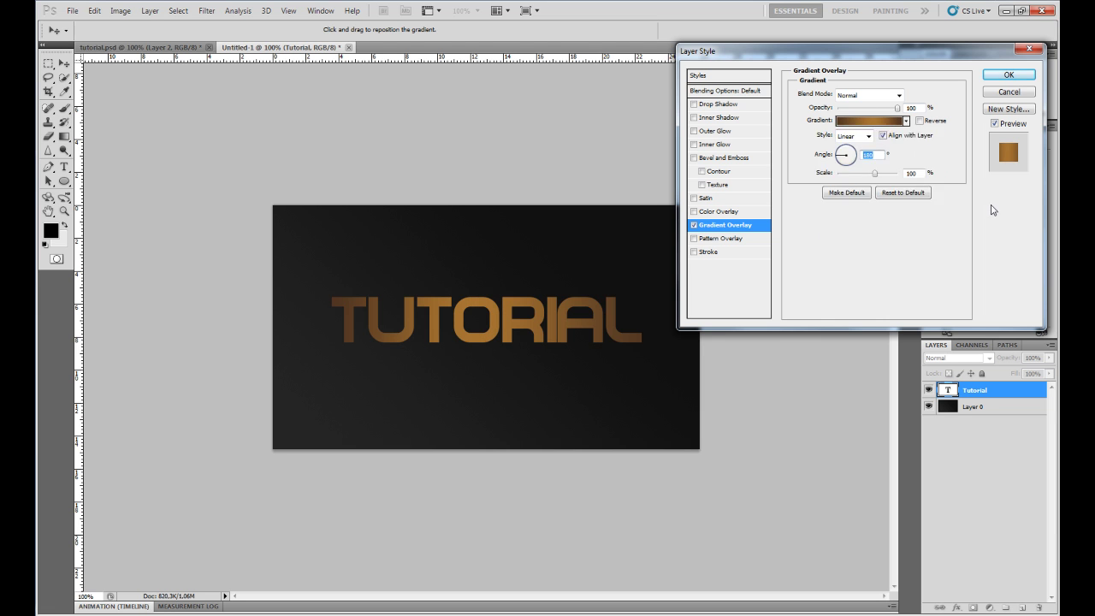
Examine the colours of the first and middle stops of the text's overlay gradient in the gradient editor
click(880, 121)
double_click(630, 391)
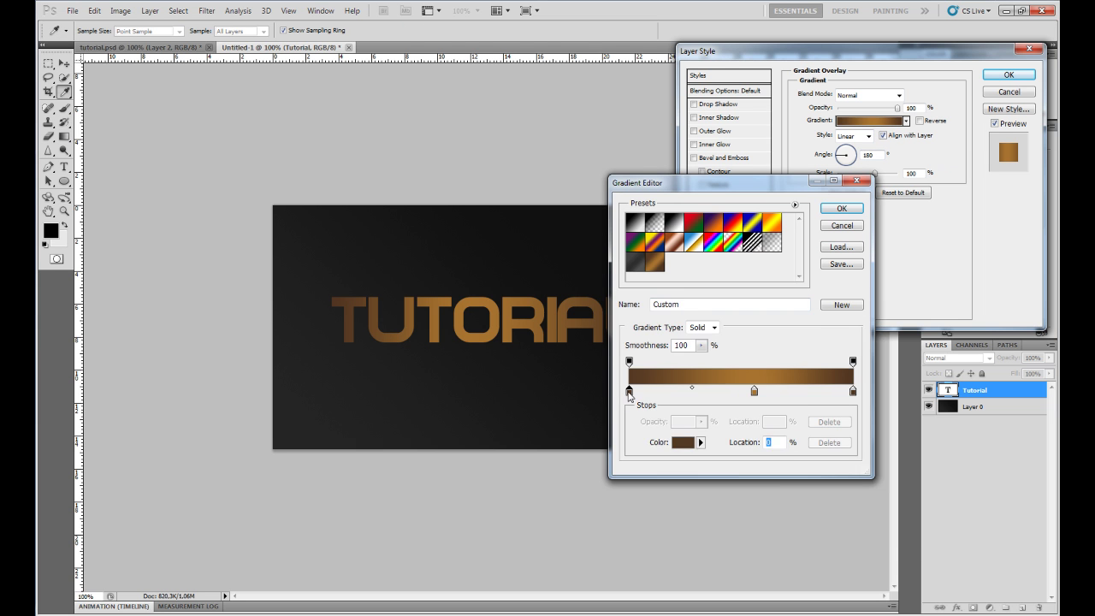
drag(813, 524, 830, 527)
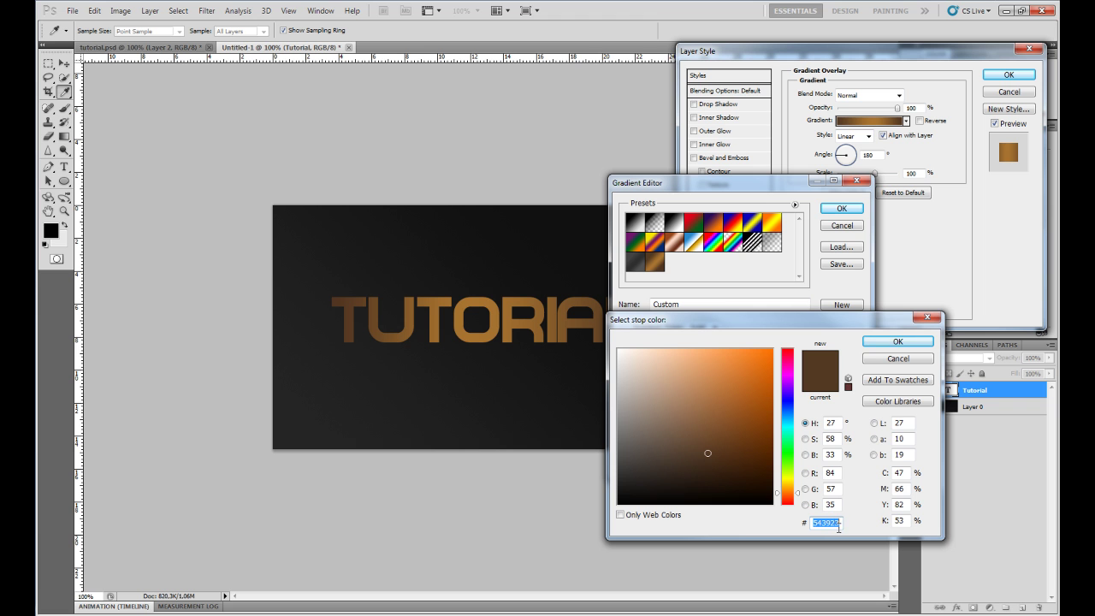
click(897, 341)
click(754, 392)
double_click(755, 393)
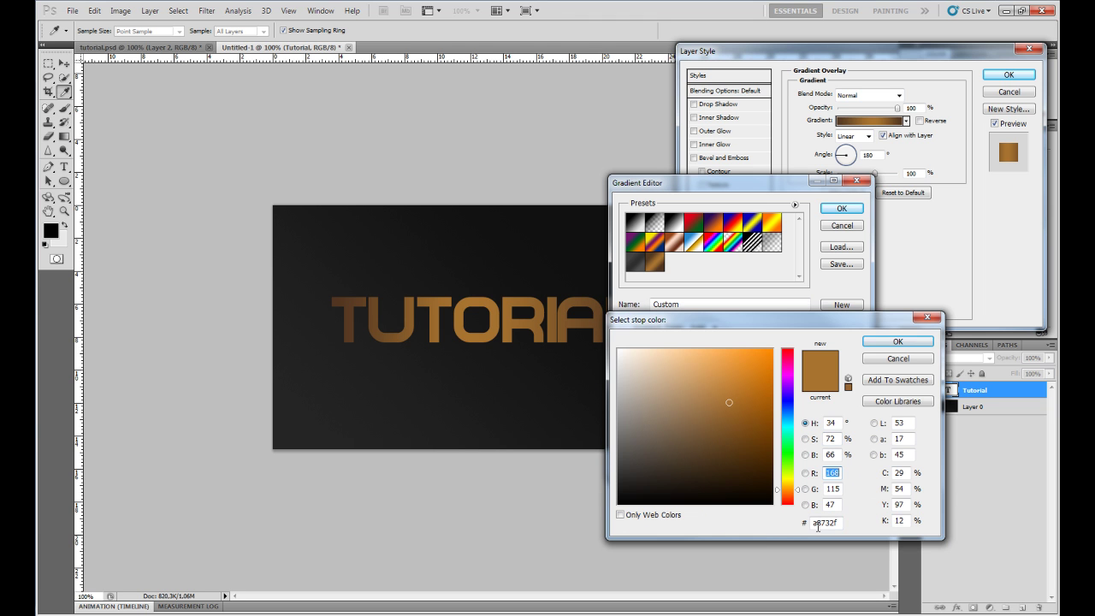
click(817, 524)
click(882, 344)
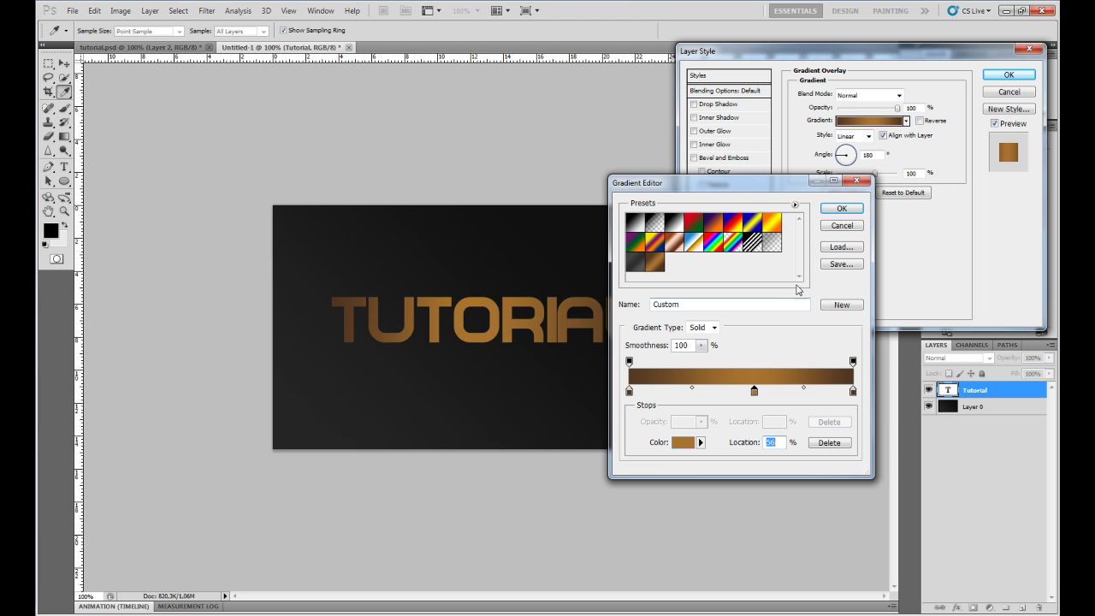
click(841, 211)
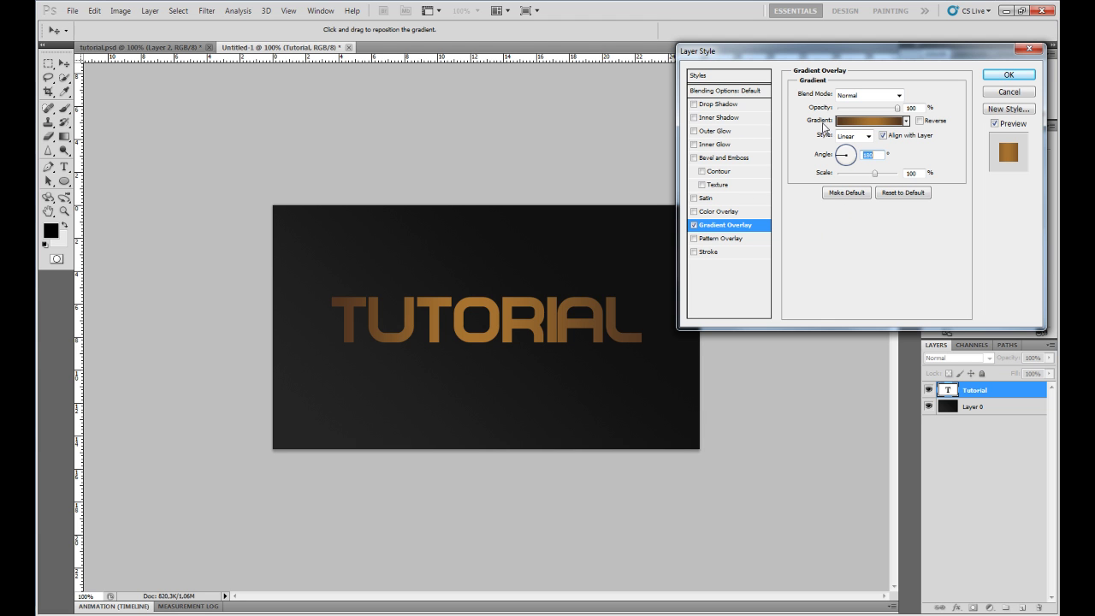
Add a drop shadow to the Tutorial text with a distance of 2 px and a size of 7 px
click(694, 105)
click(739, 108)
double_click(912, 147)
text(2)
double_click(918, 171)
text(10)
text(1)
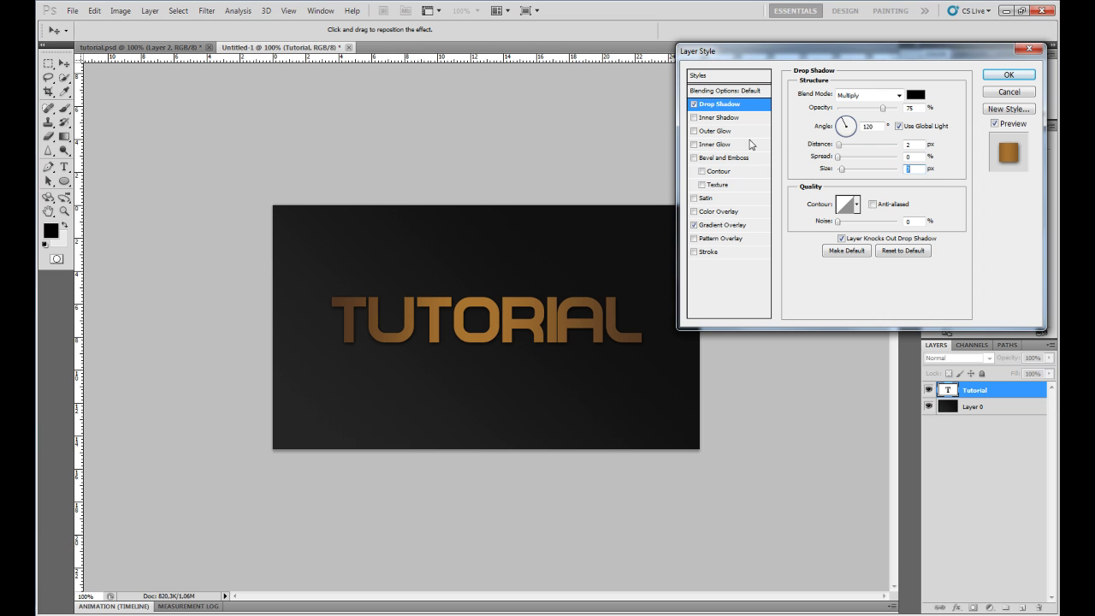
Accept the text's layer style and draw a thin, wide black rectangle just below the TUTORIAL text, nudging it closer to the letters
click(999, 76)
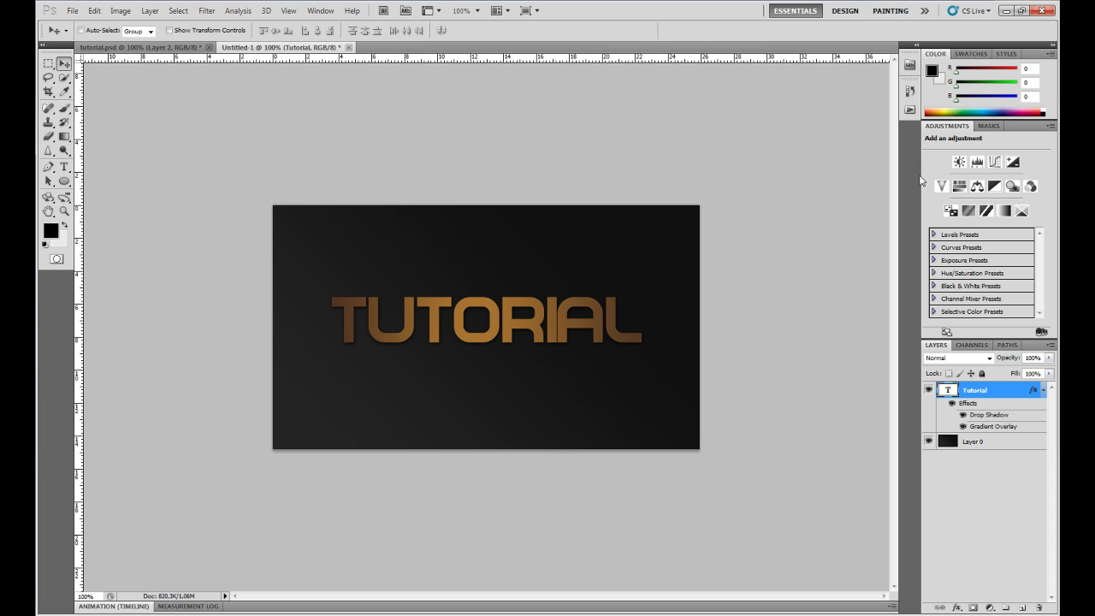
drag(64, 182, 103, 182)
drag(299, 356, 679, 369)
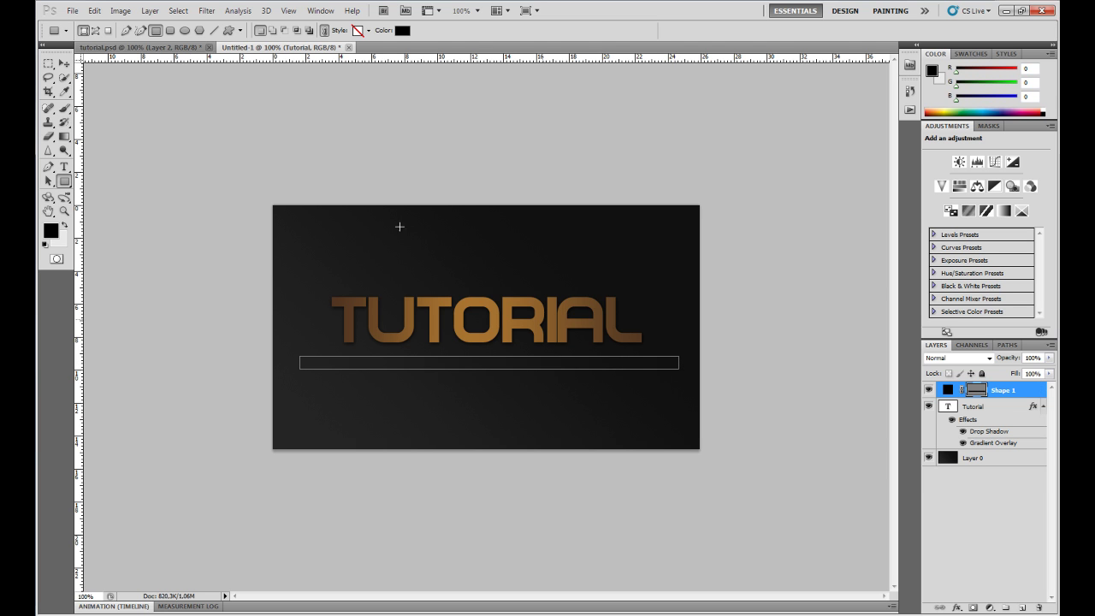
click(65, 63)
drag(539, 414, 541, 412)
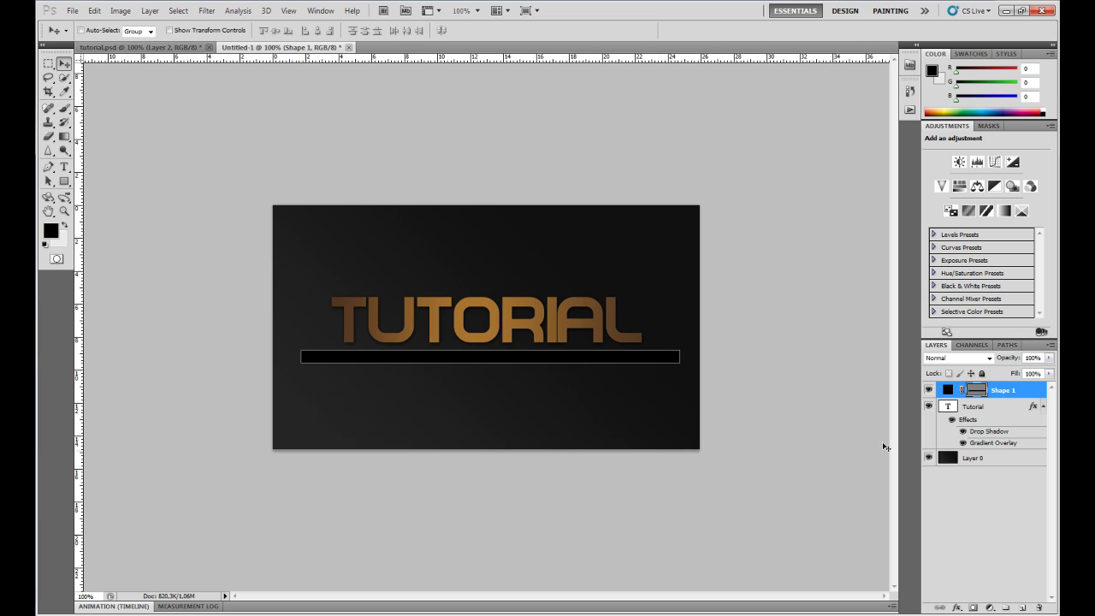
drag(968, 441, 956, 468)
click(64, 183)
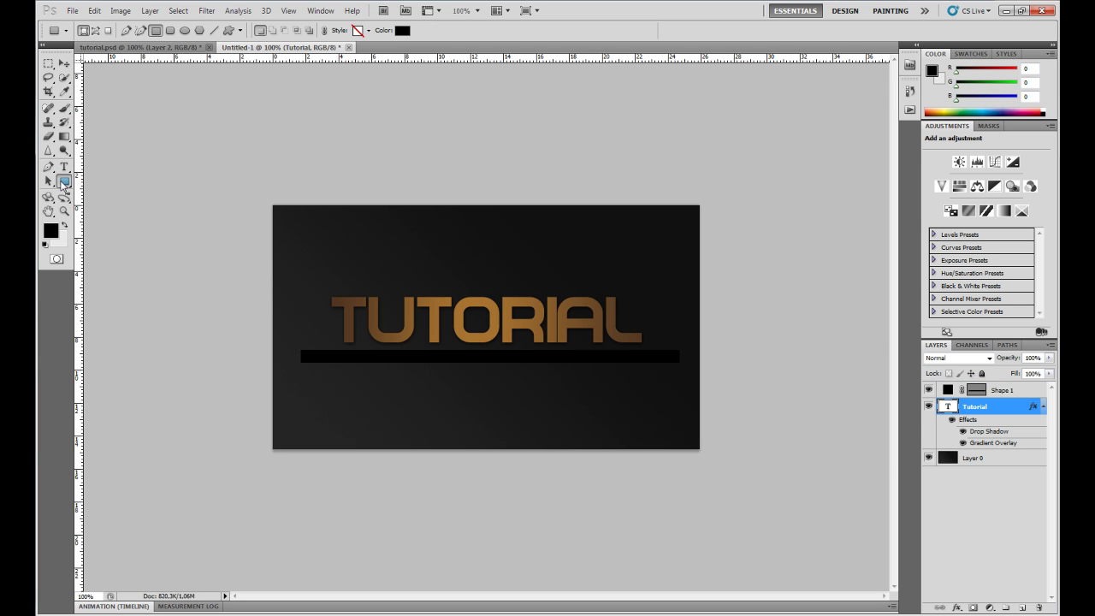
click(115, 180)
click(65, 182)
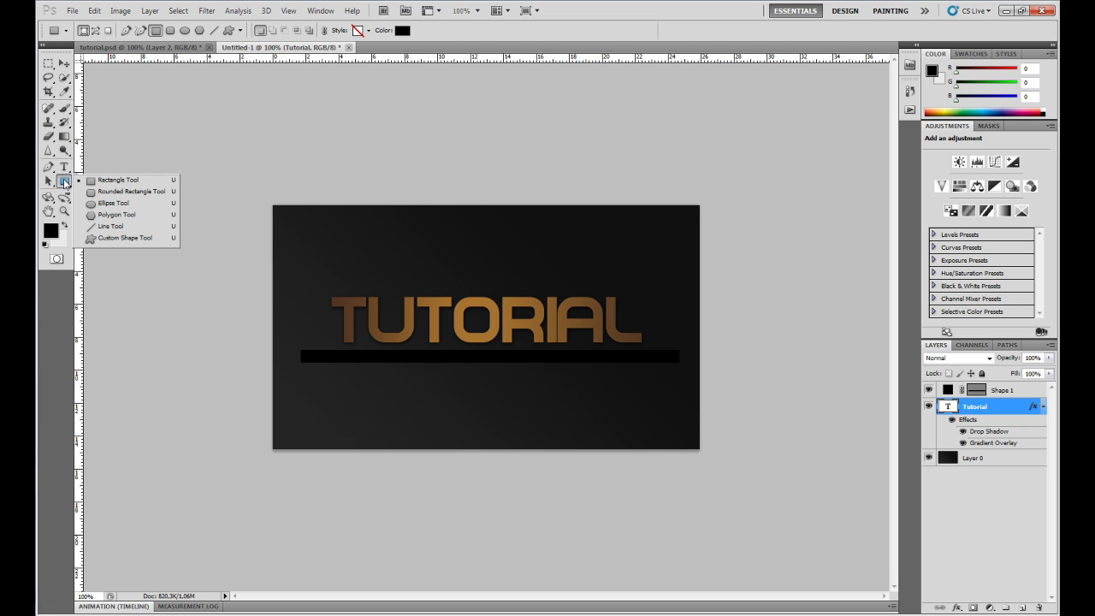
click(503, 134)
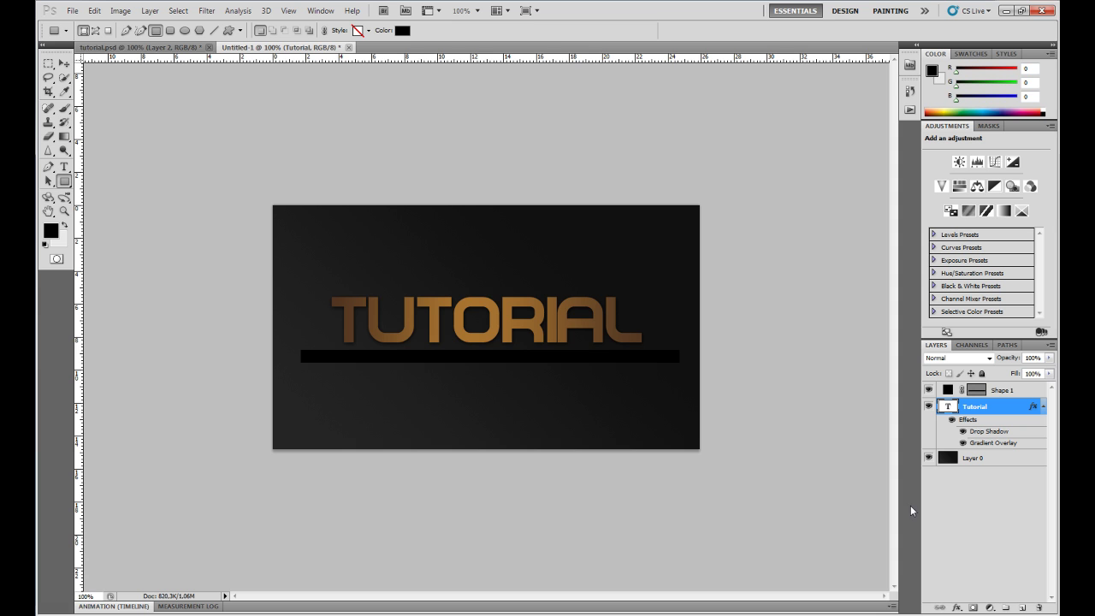
Add a linear gradient overlay to the Shape 1 bar, with a 180° angle and the dark grey gradient preset
click(1006, 394)
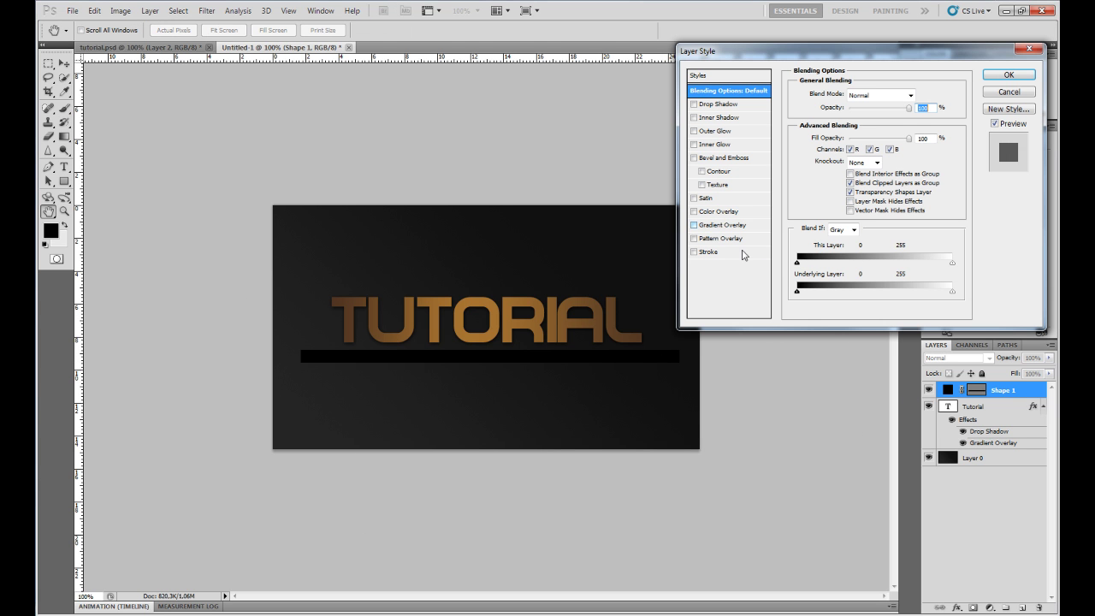
click(695, 226)
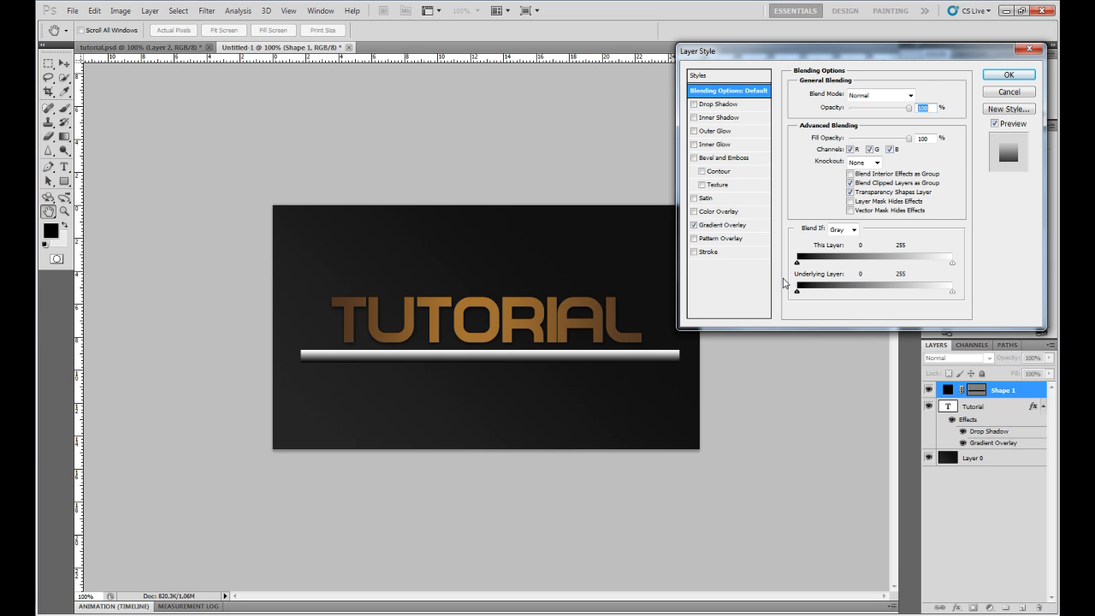
click(746, 228)
drag(845, 154, 805, 159)
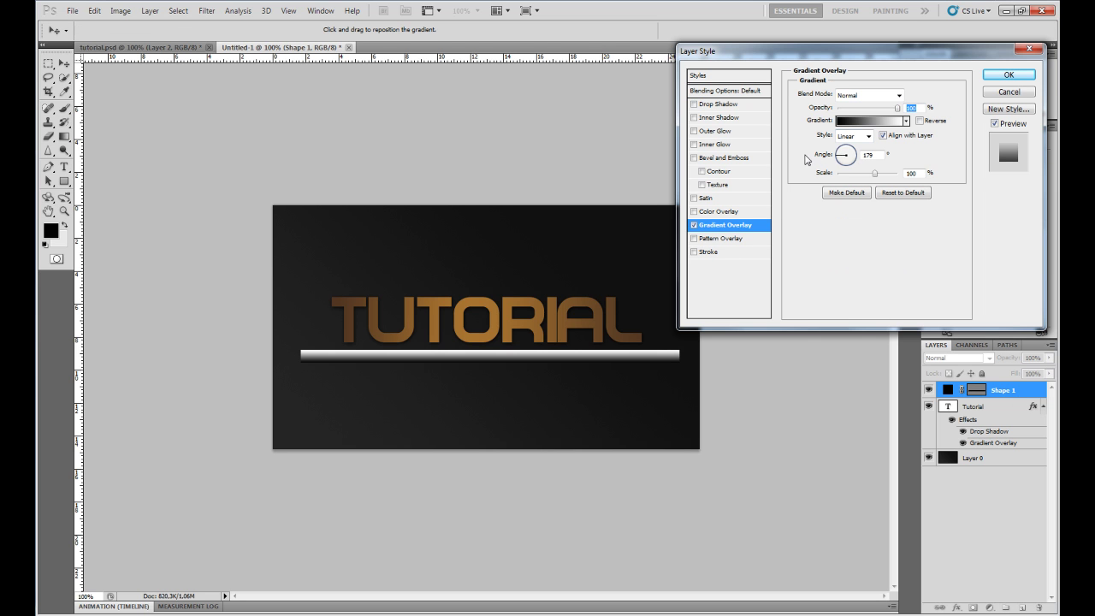
click(907, 120)
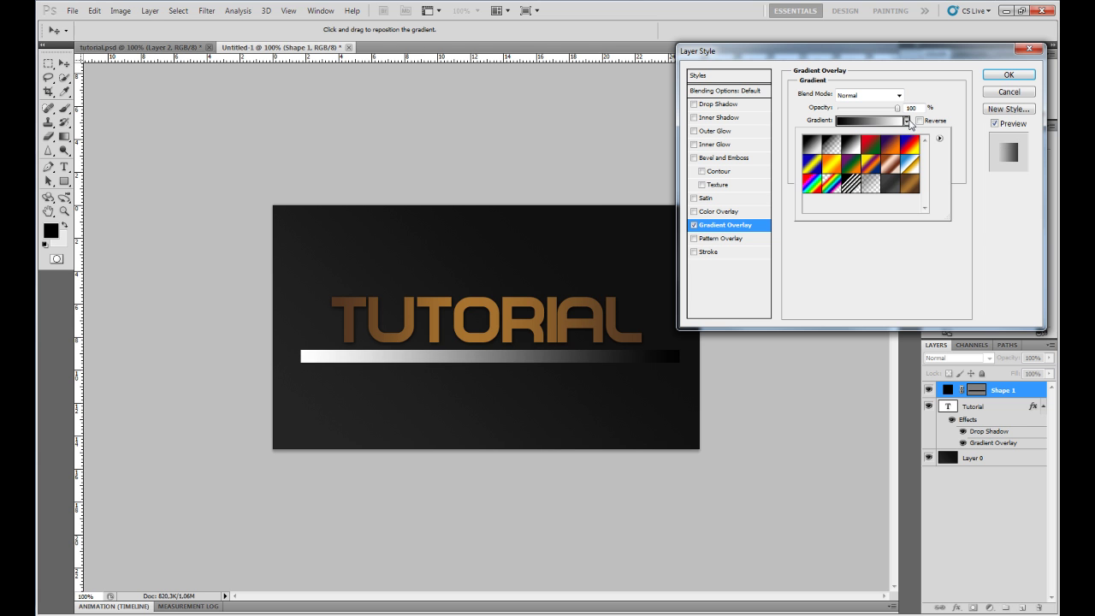
click(887, 180)
Examine the colours of the first and middle stops of the bar's grey overlay gradient in the gradient editor
click(872, 120)
click(872, 120)
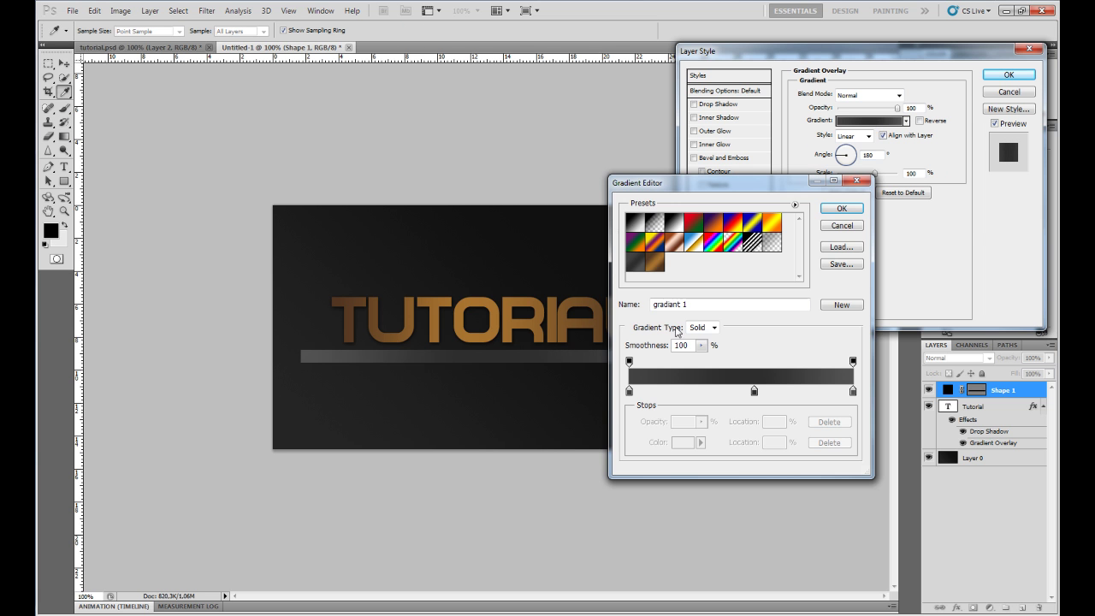
double_click(629, 392)
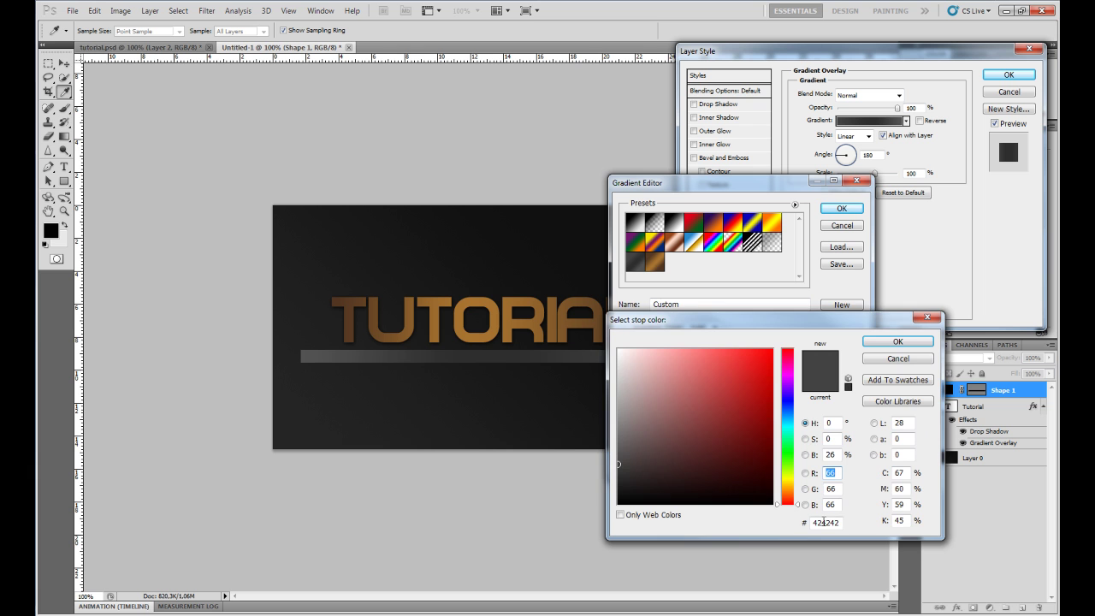
click(897, 342)
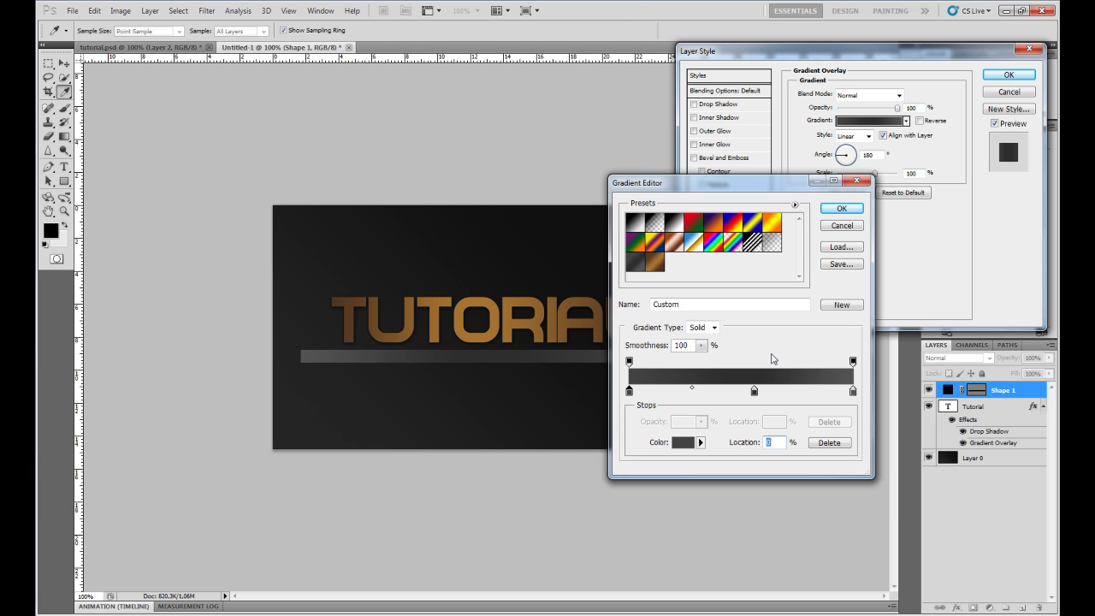
double_click(758, 393)
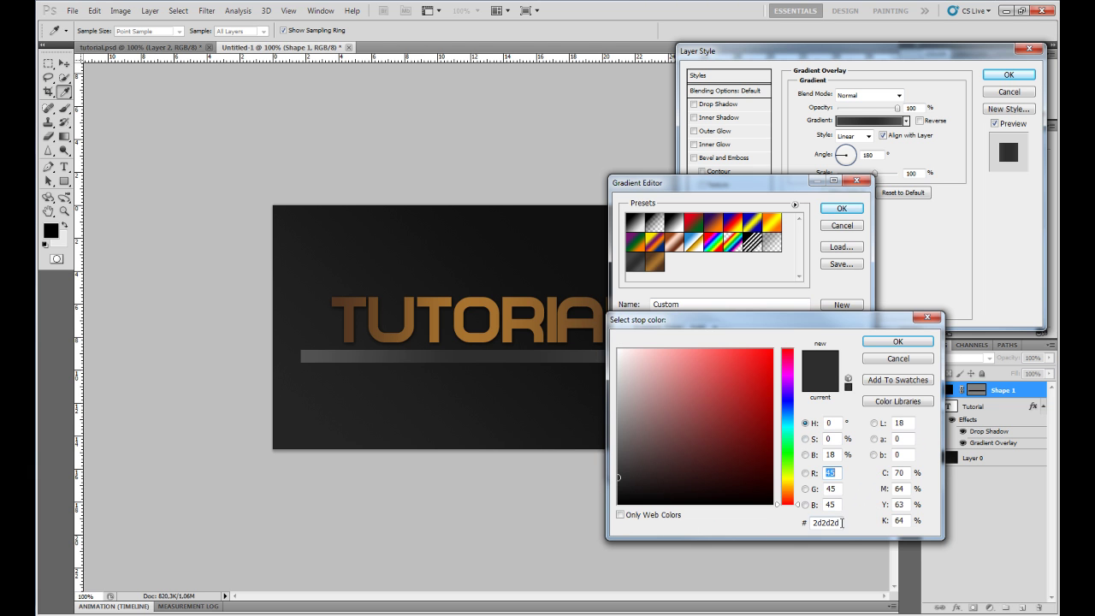
click(899, 344)
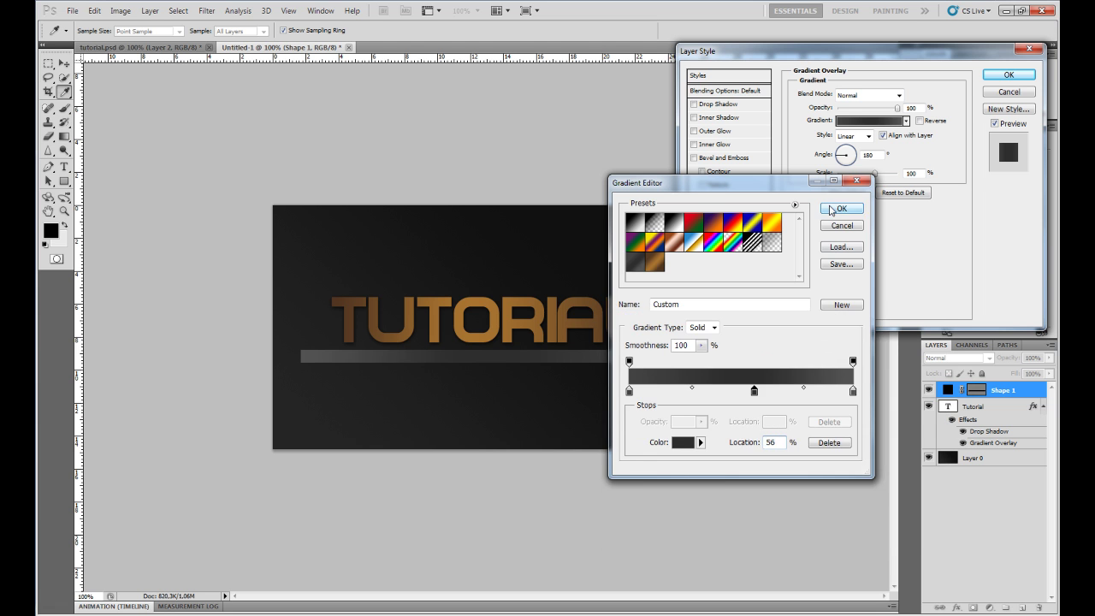
click(840, 208)
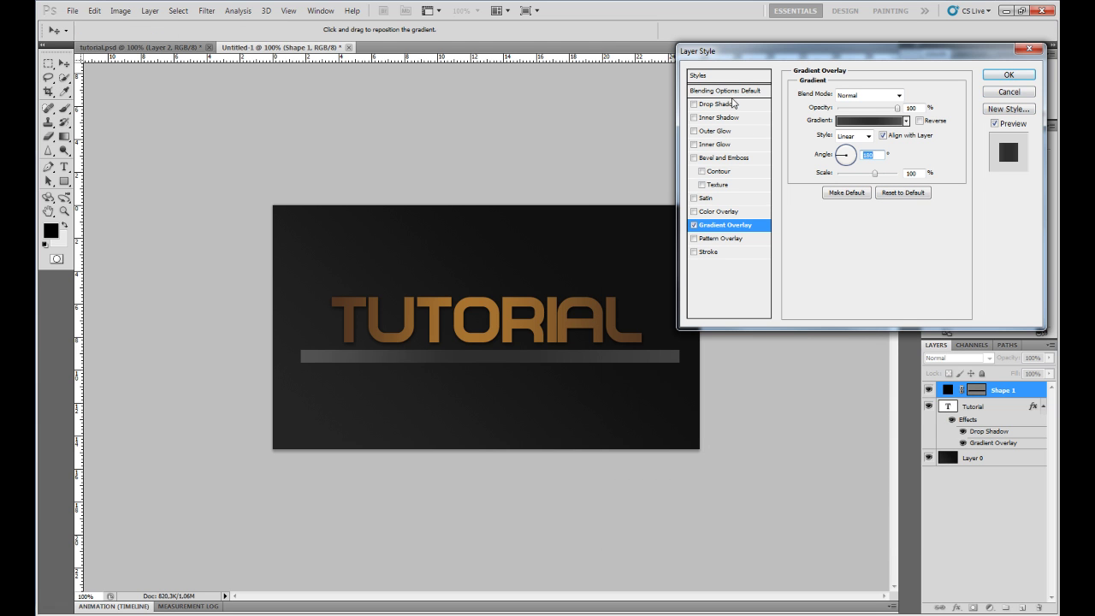
Add a drop shadow to the Shape 1 bar with a distance of 2 px and an increased size
click(700, 105)
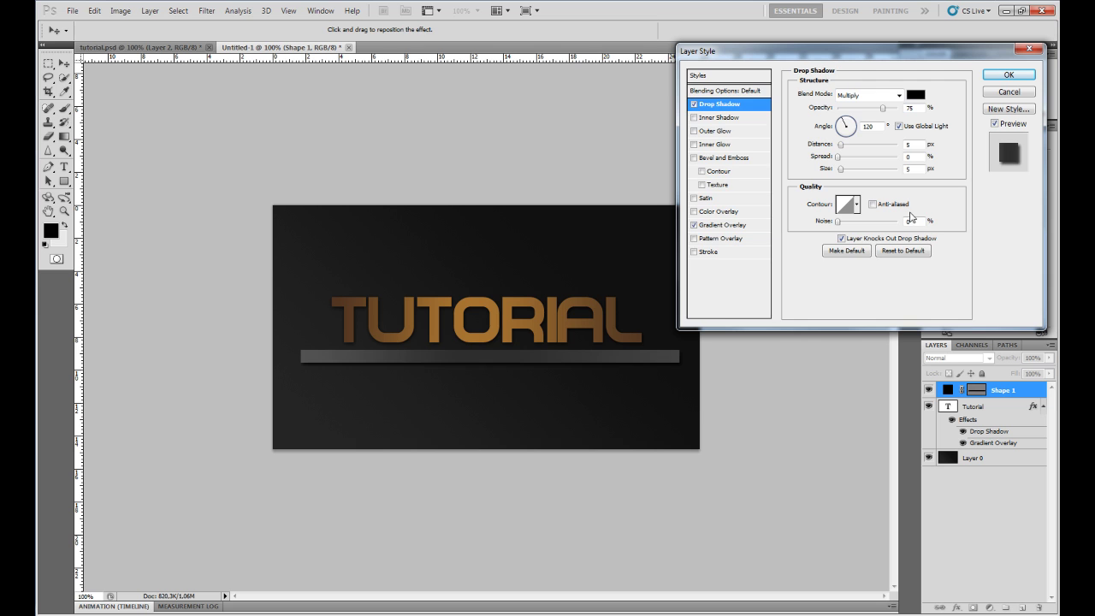
text(2)
click(919, 169)
key(shift+Up)
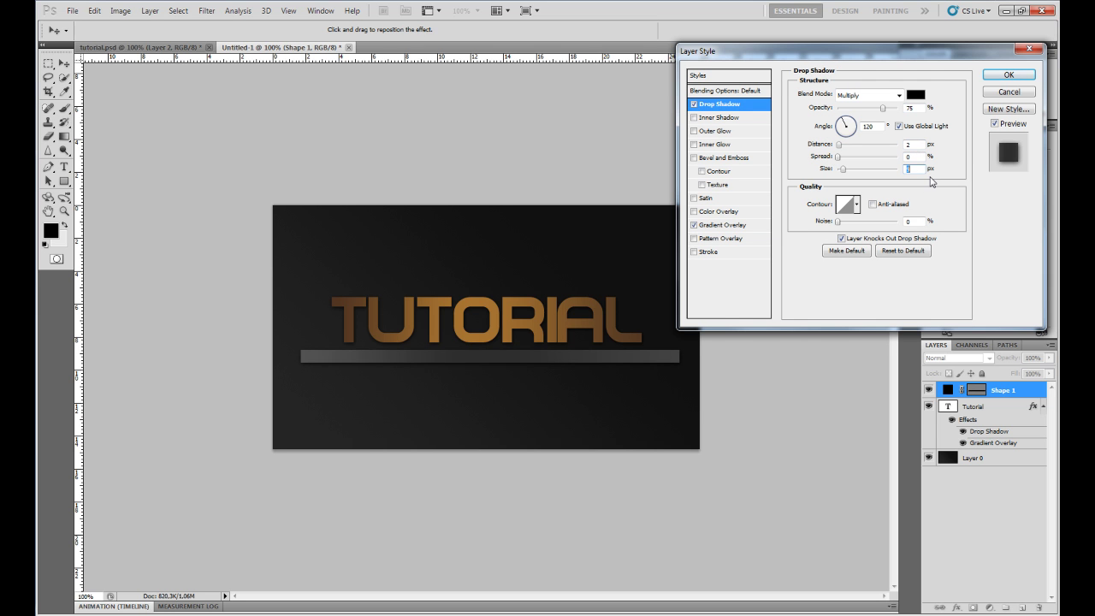
click(1007, 75)
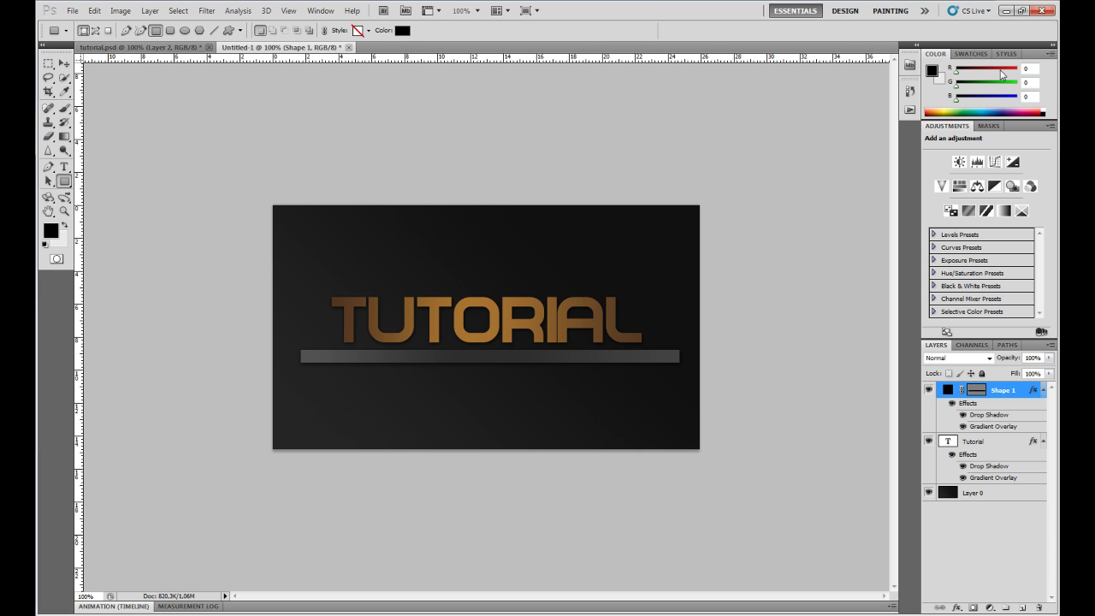
Collapse the effects lists of the Shape 1 and Tutorial layers and add a new empty layer on top
click(1043, 392)
click(1042, 407)
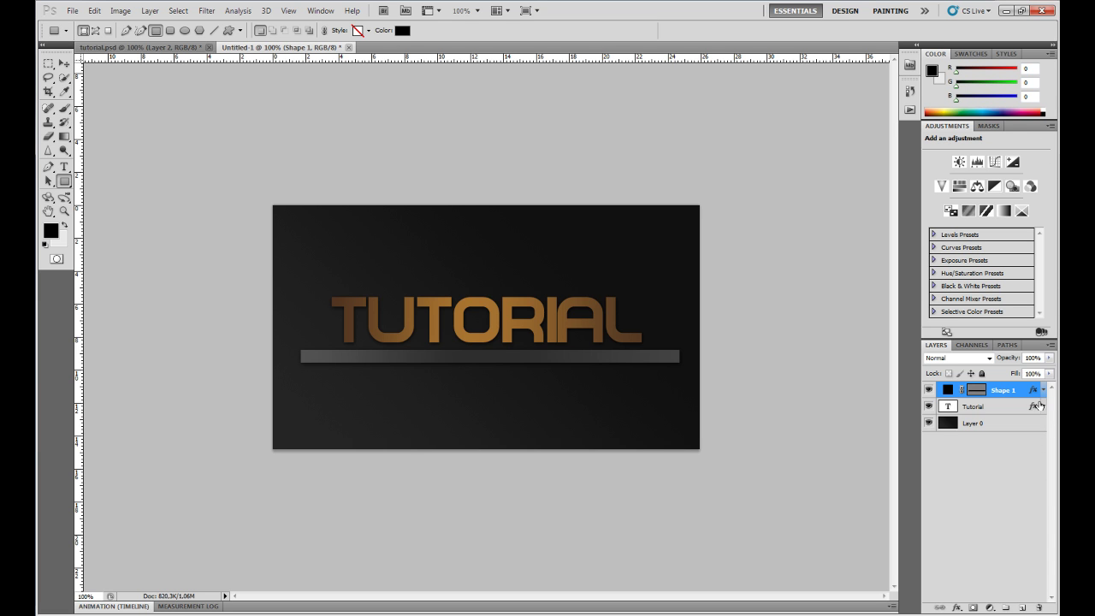
click(1031, 608)
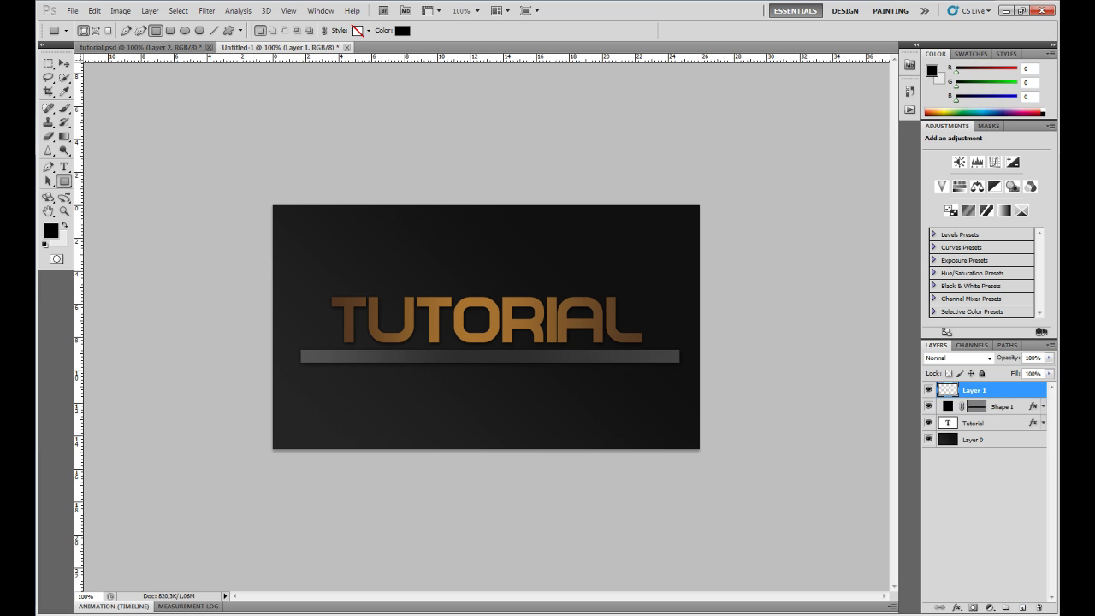
Select the bar's outline, fill it with black on Layer 1 and deselect, toggling the layer's visibility to compare
ctrl+click(978, 410)
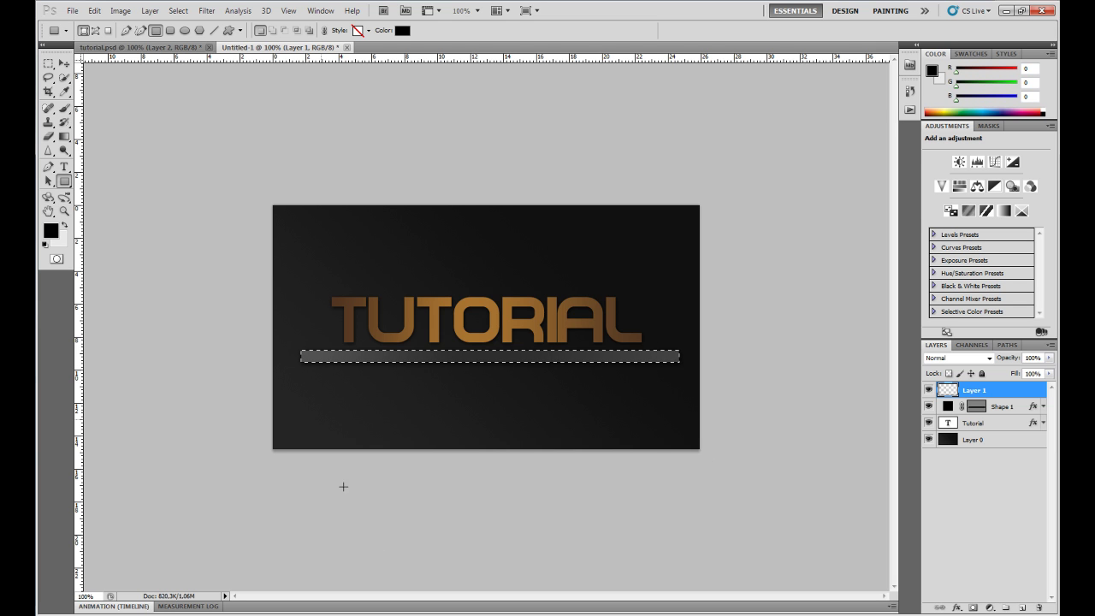
click(65, 137)
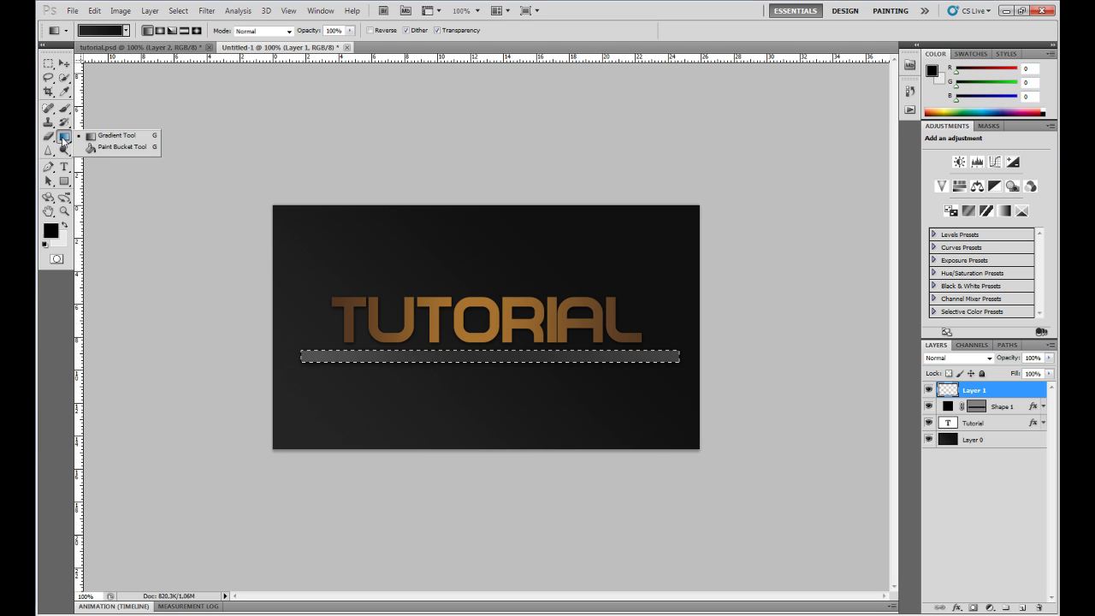
click(124, 149)
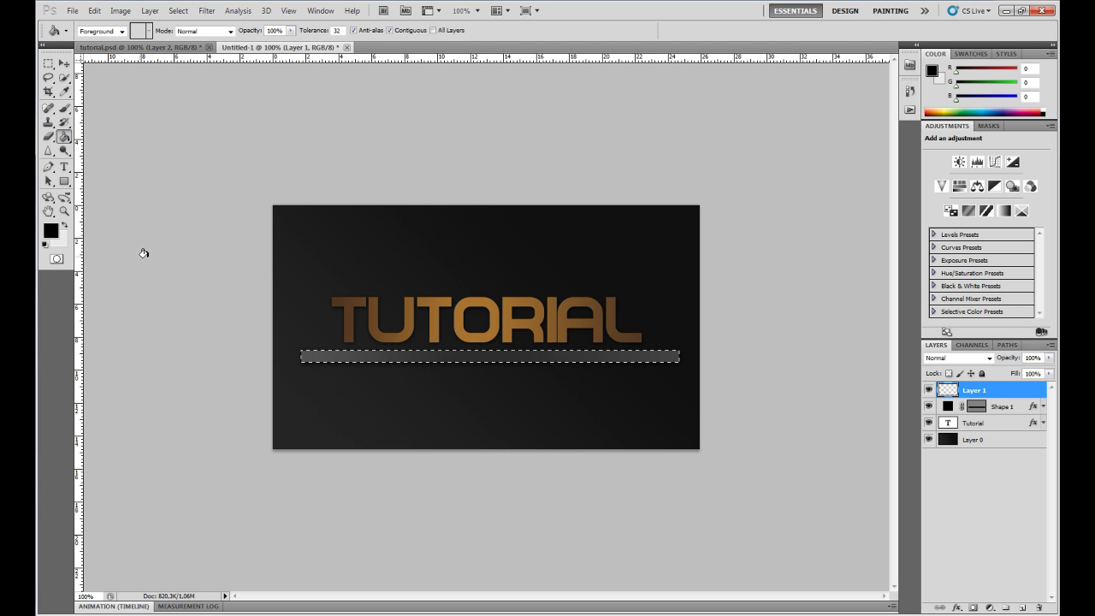
click(319, 353)
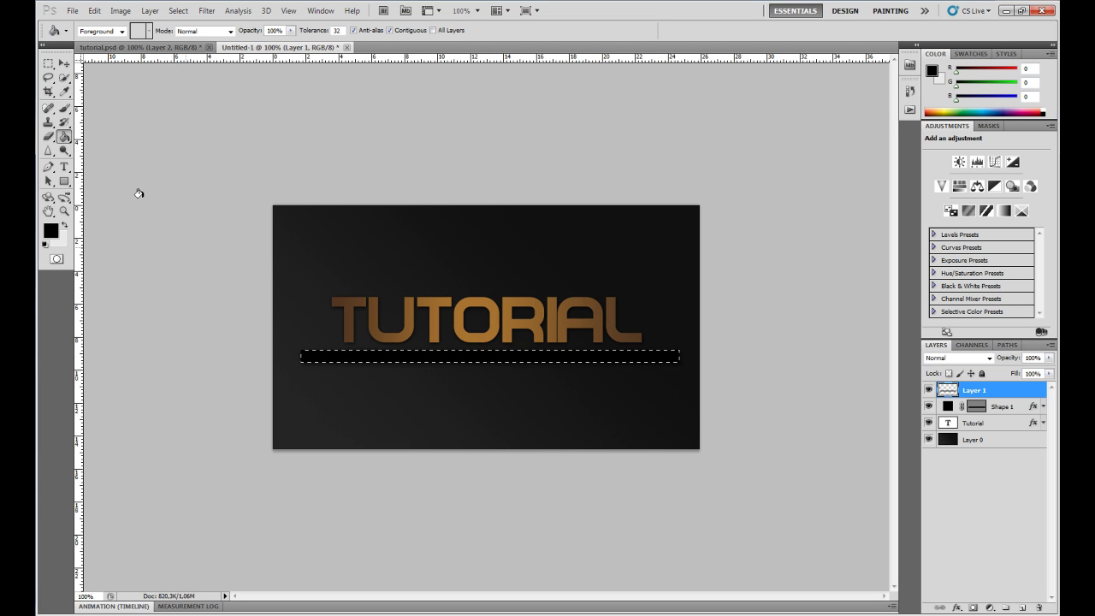
click(48, 65)
key(ctrl+d)
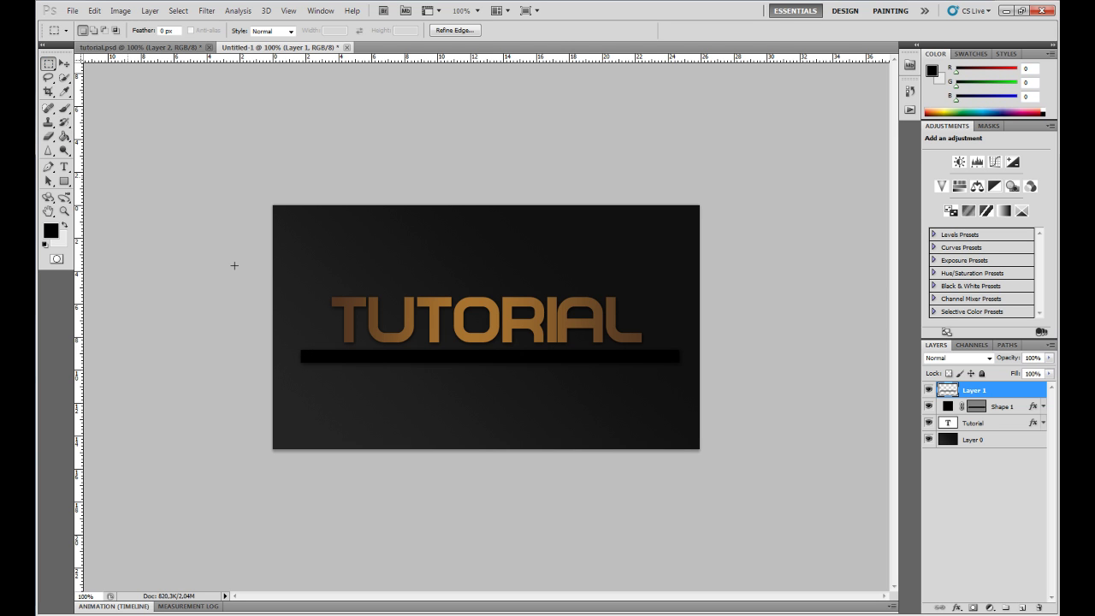
click(928, 391)
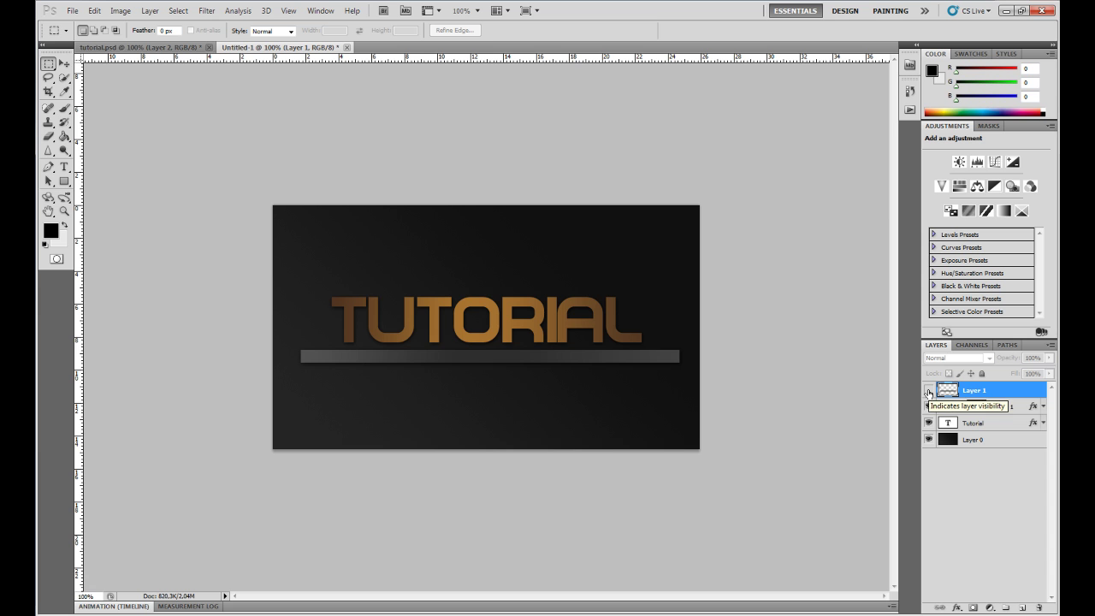
click(929, 392)
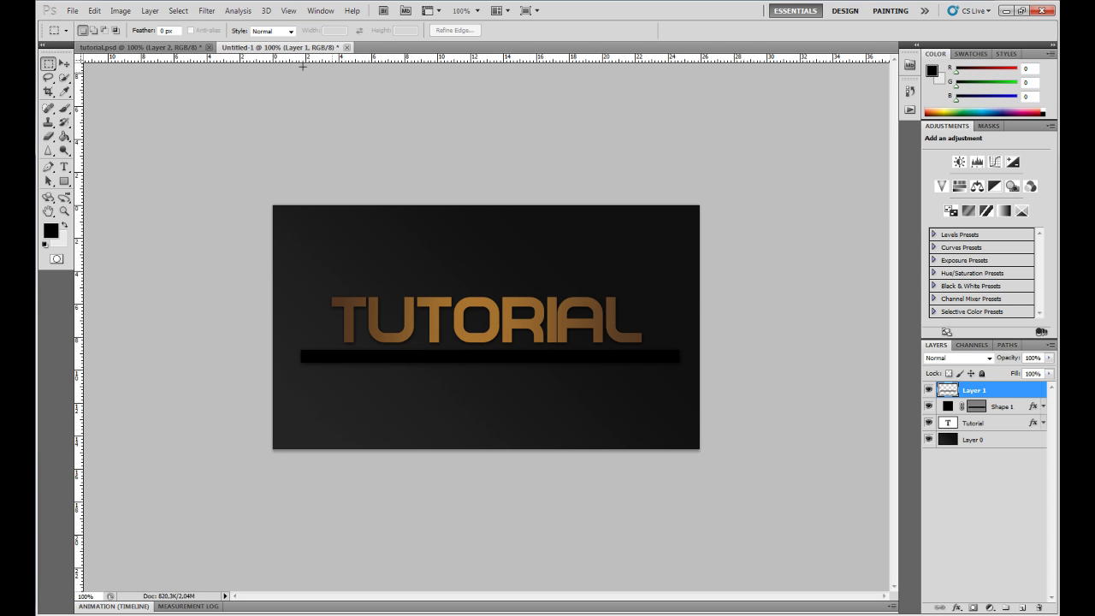
Apply the Fibers render filter to the black bar on Layer 1, adjusting the fibre settings
click(207, 10)
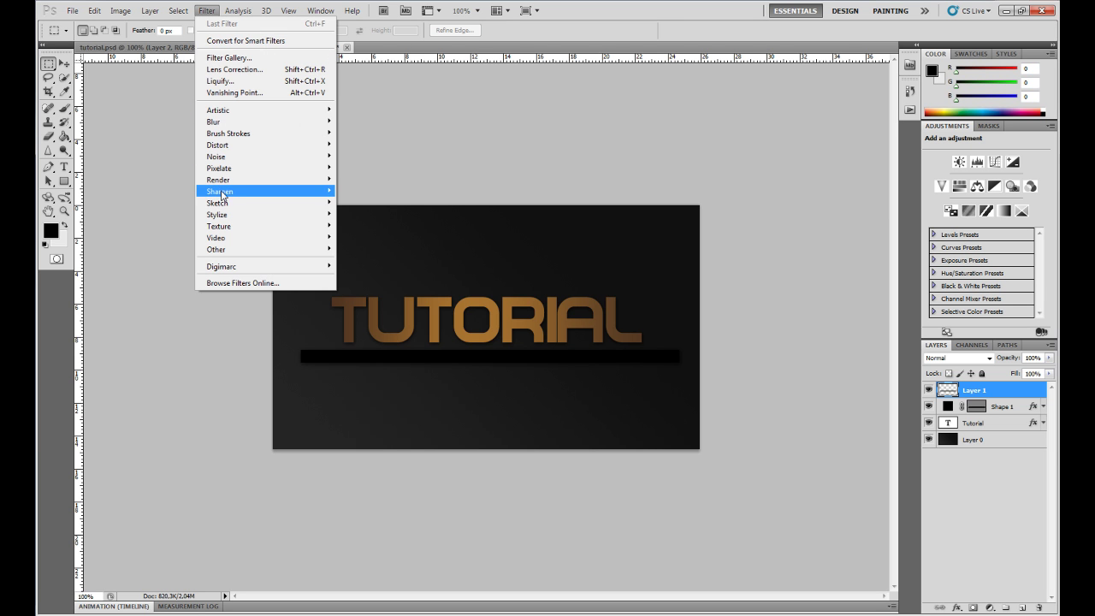
mouse_move(220, 189)
click(368, 206)
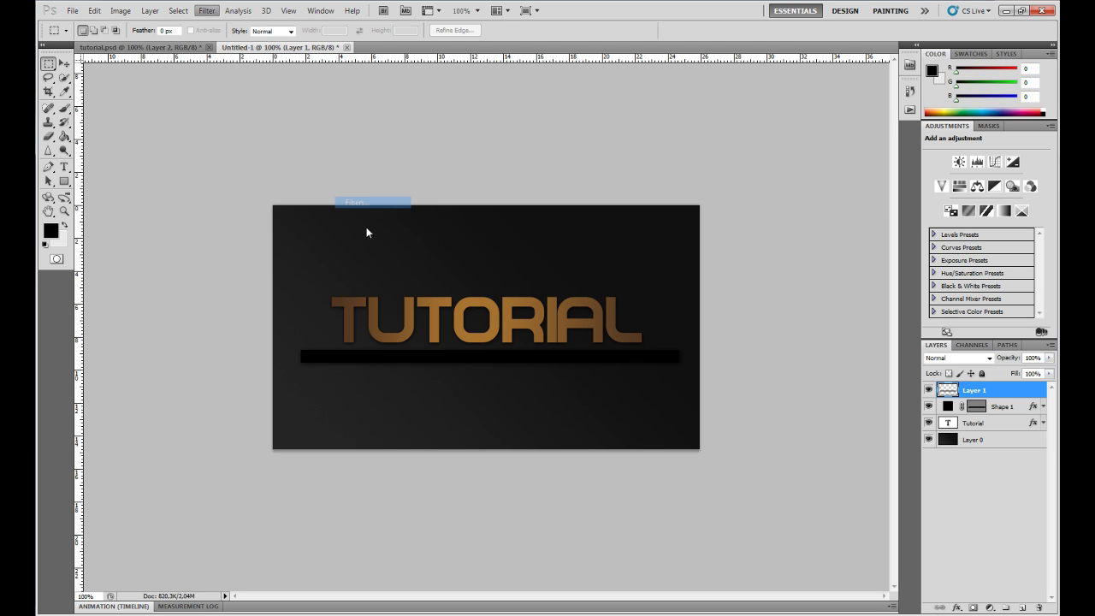
drag(529, 121, 629, 106)
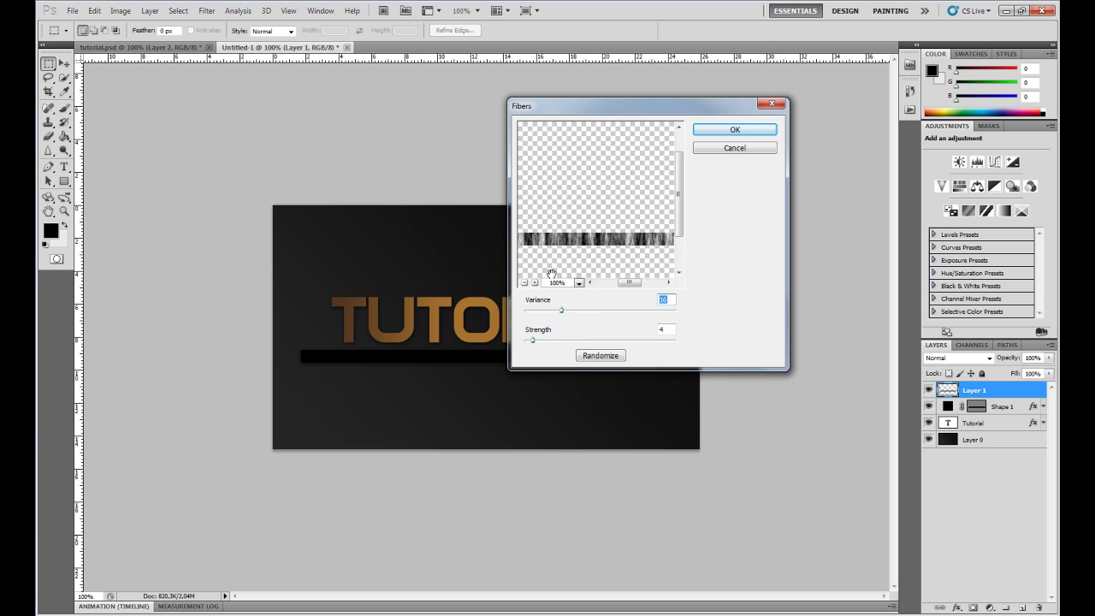
drag(562, 309, 705, 355)
drag(579, 313, 537, 318)
click(727, 130)
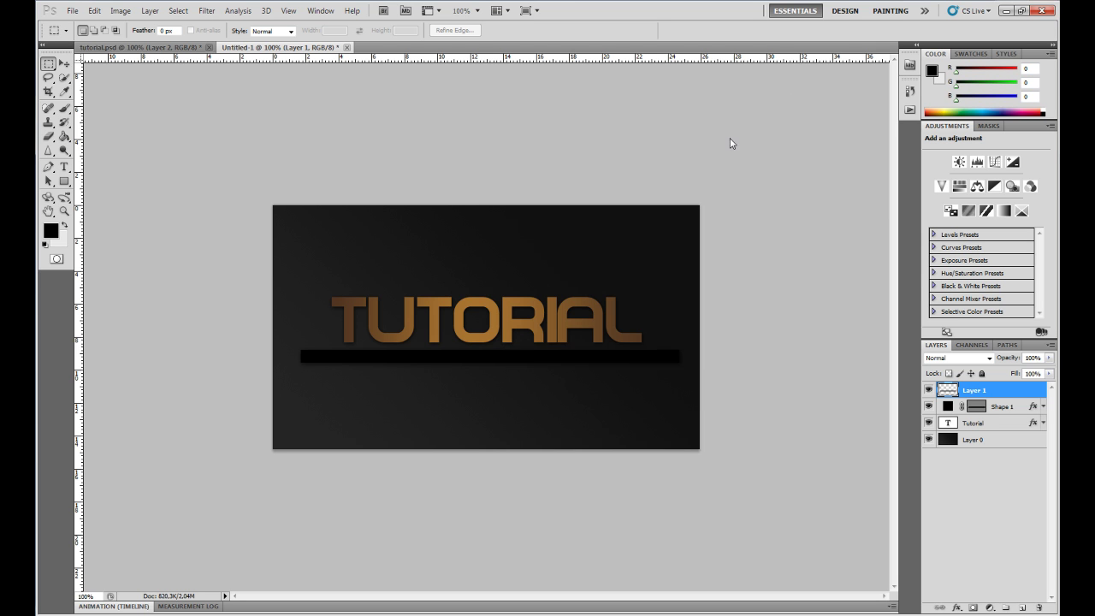
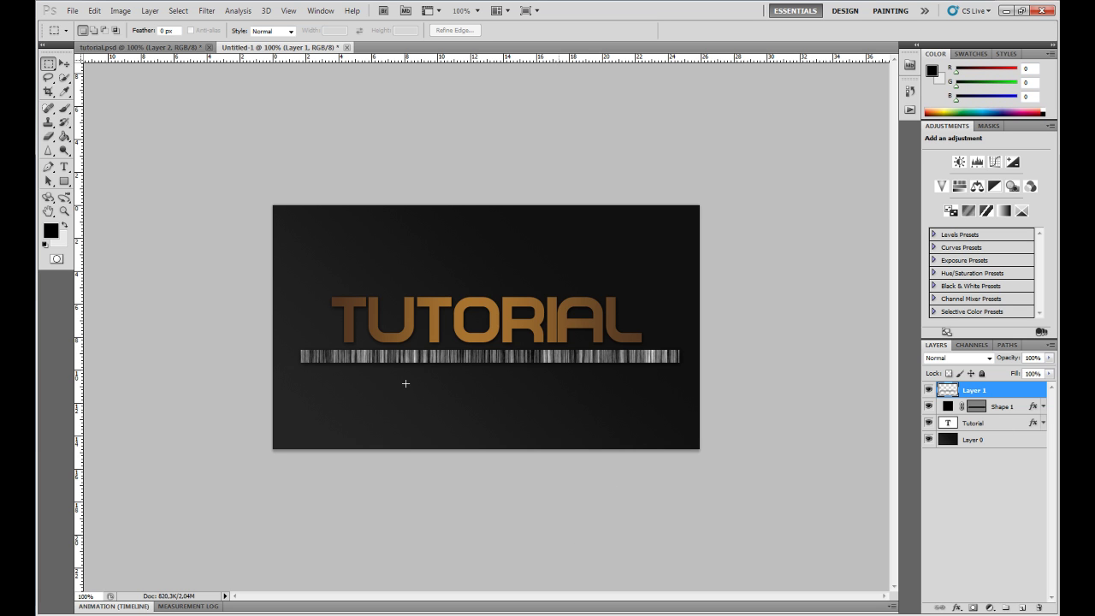
Lower Layer 1's opacity to 18% and slant its fibre texture to a horizontal skew of about -20.85° using a Perspective transform
mouse_move(1018, 362)
mouse_down()
mouse_move(991, 358)
mouse_move(1006, 362)
mouse_up()
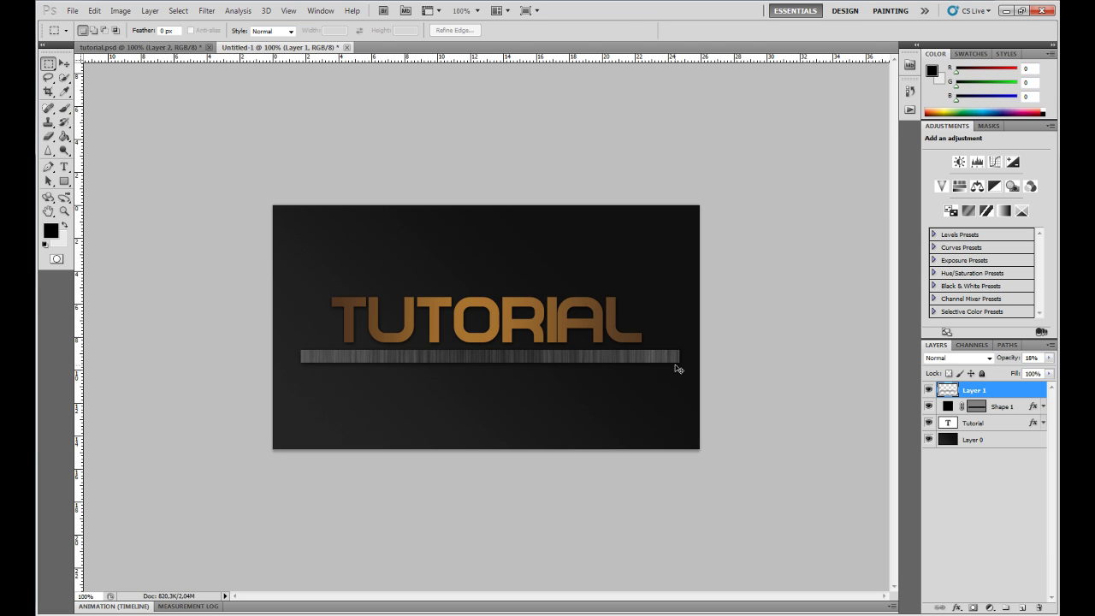
key(ctrl+t)
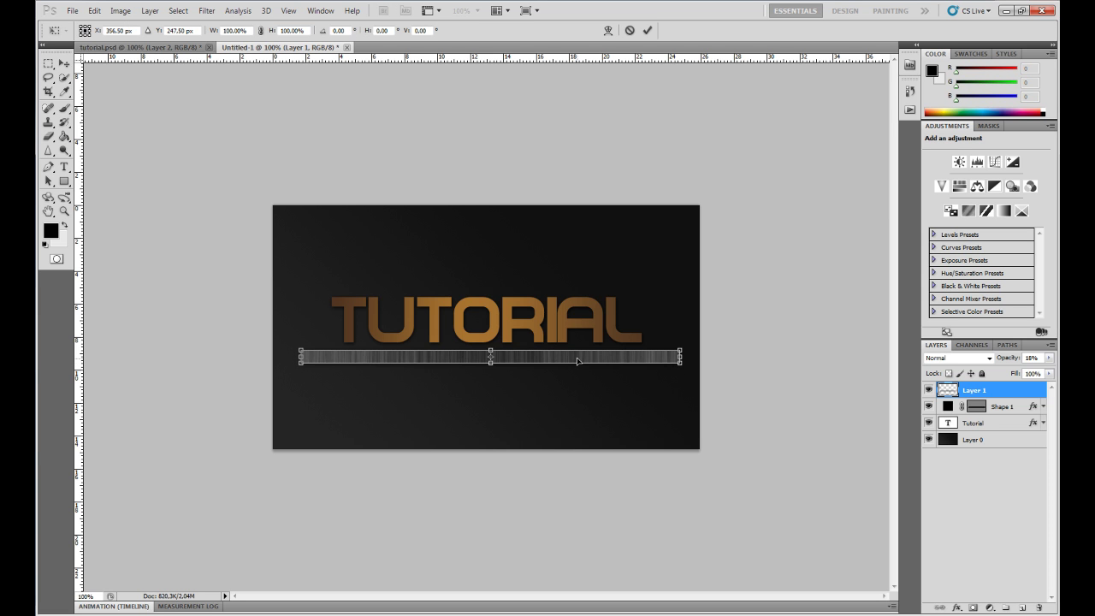
right_click(578, 364)
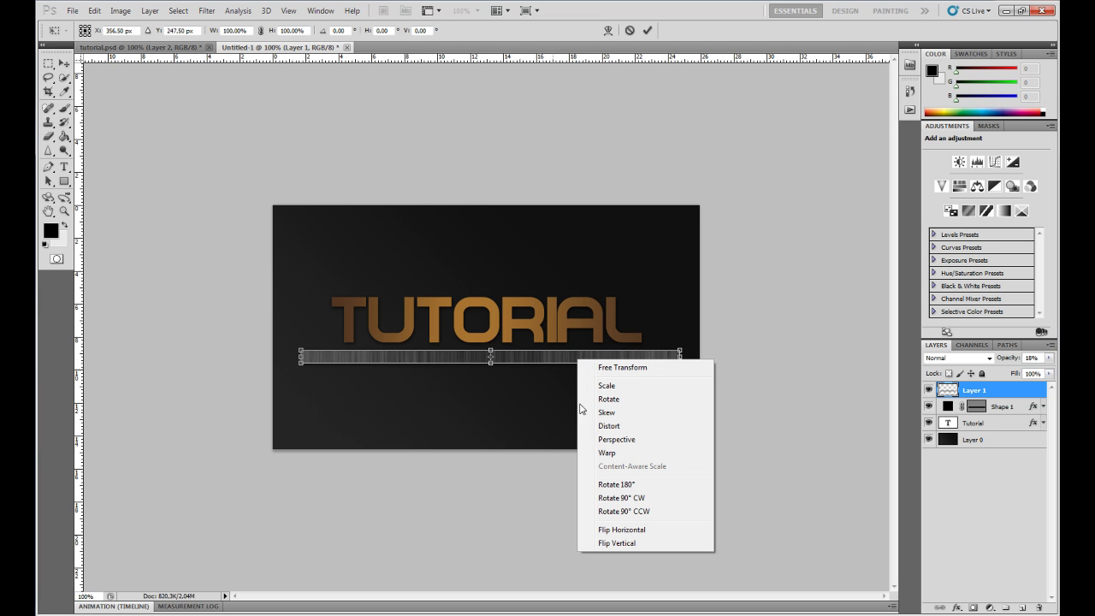
click(606, 439)
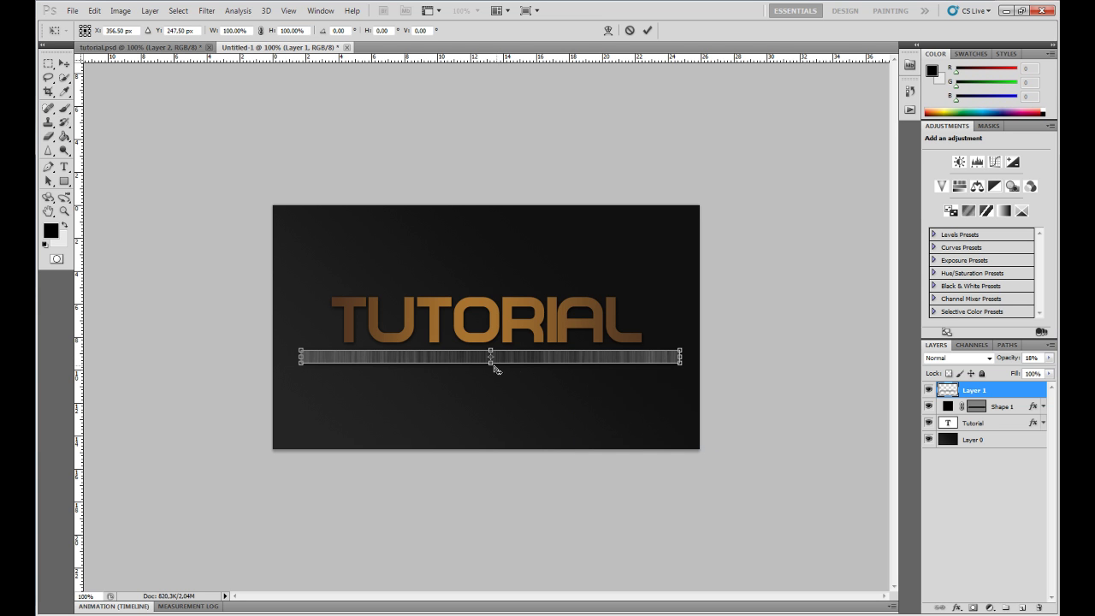
drag(494, 367, 491, 366)
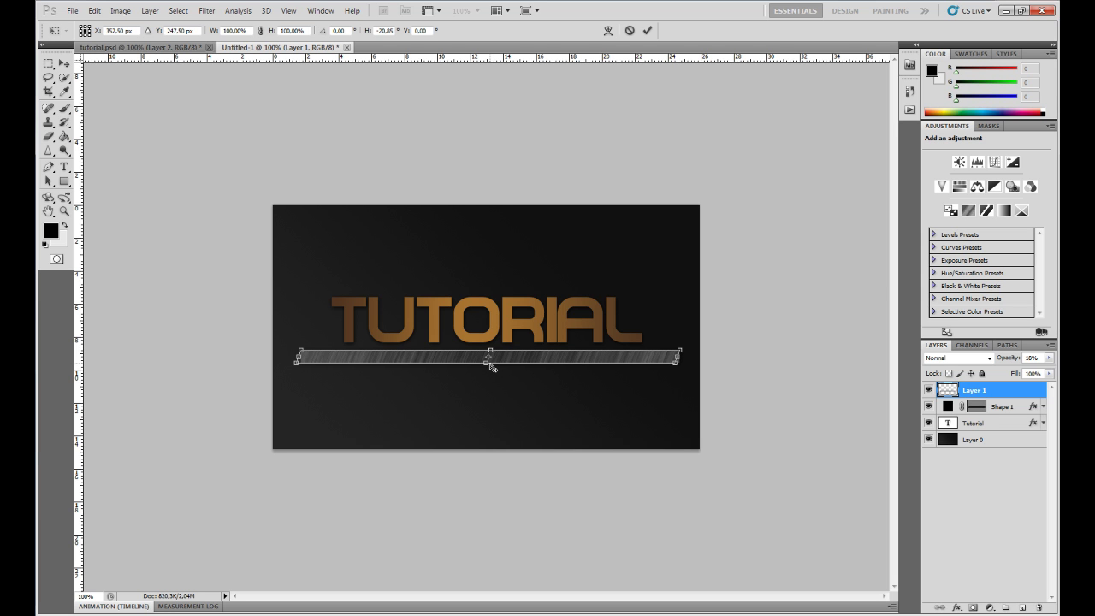
key(Return)
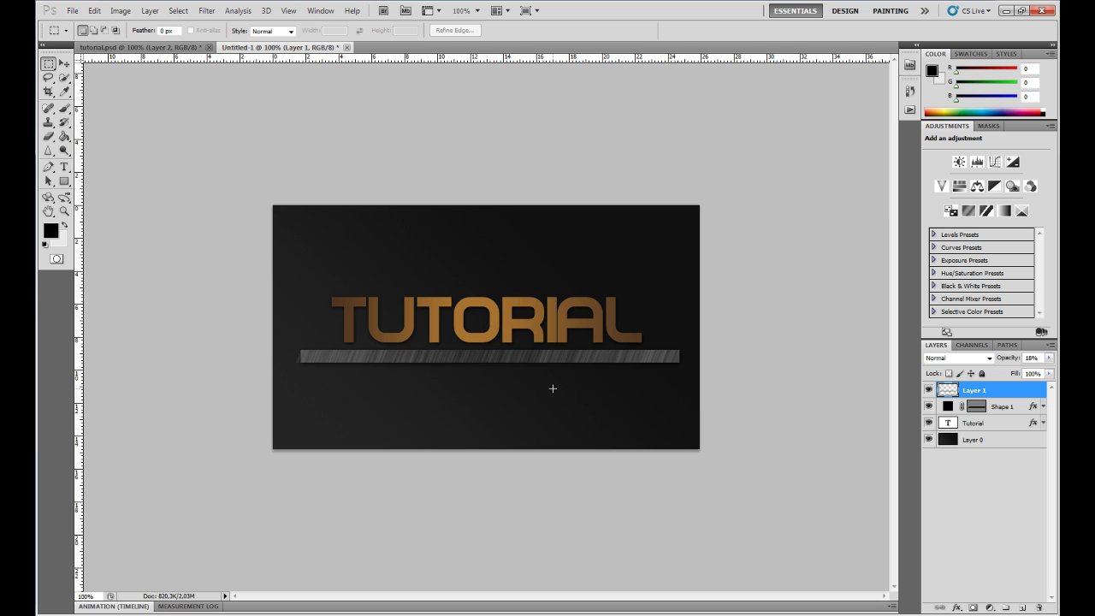
Examine how the slanted fibre texture fits the ends of the bar
key(ctrl+plus)
key(ctrl+plus)
drag(547, 596, 685, 596)
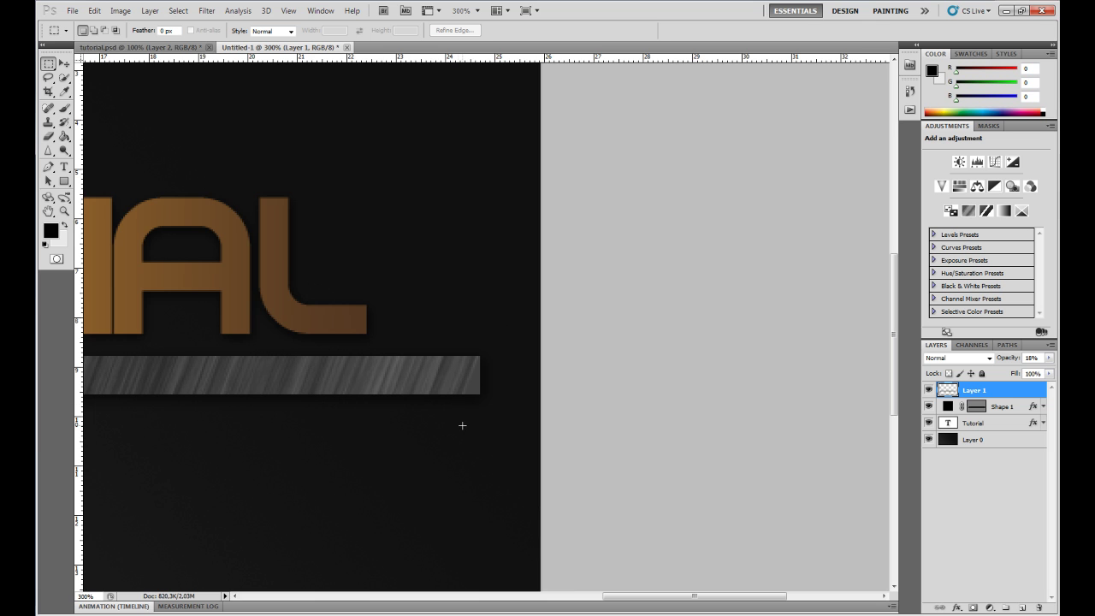
key(ctrl+minus)
key(ctrl+minus)
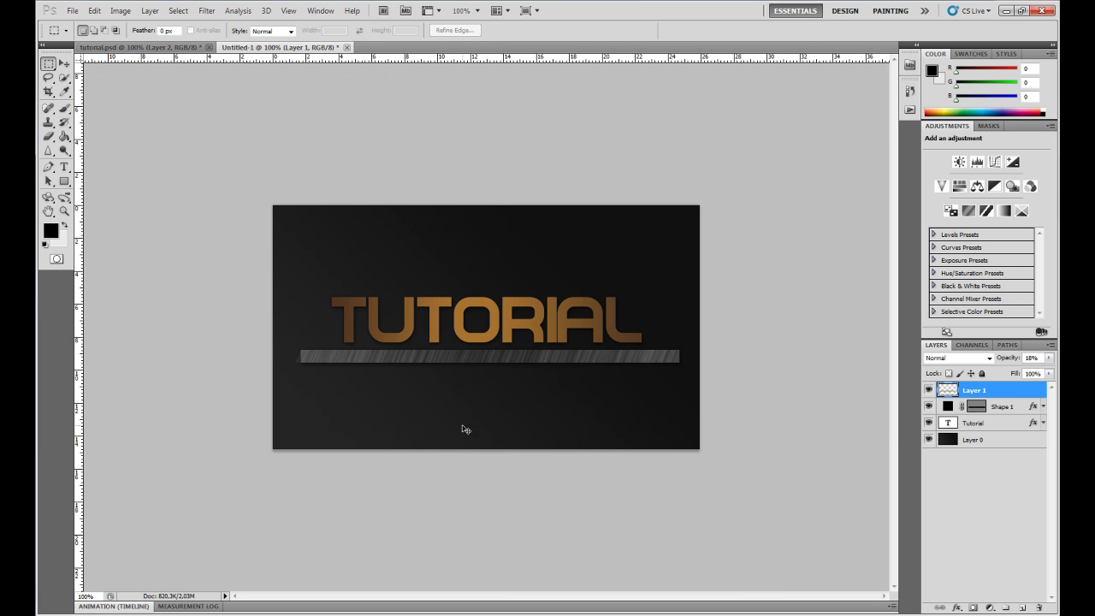
key(ctrl+t)
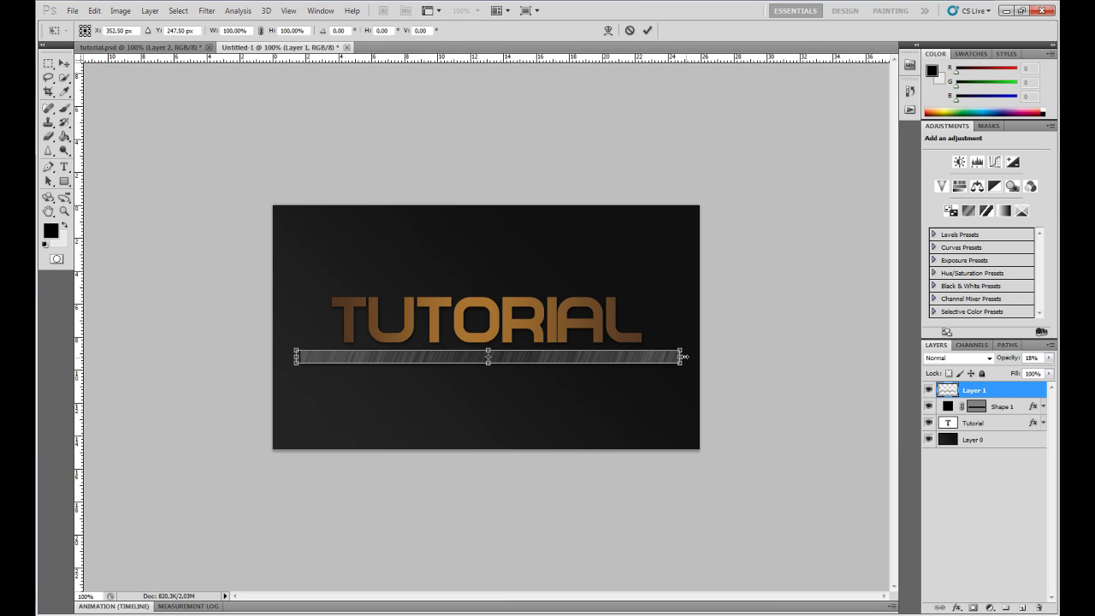
key(Return)
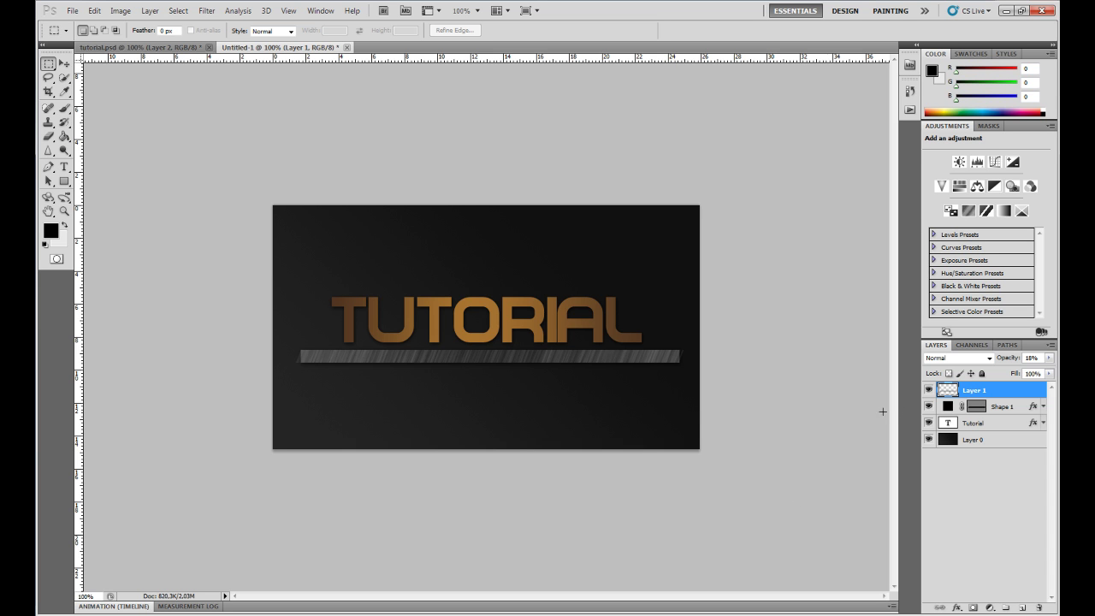
Load the Shape 1 bar's outline as a selection and use it to mask Layer 1
ctrl+click(979, 410)
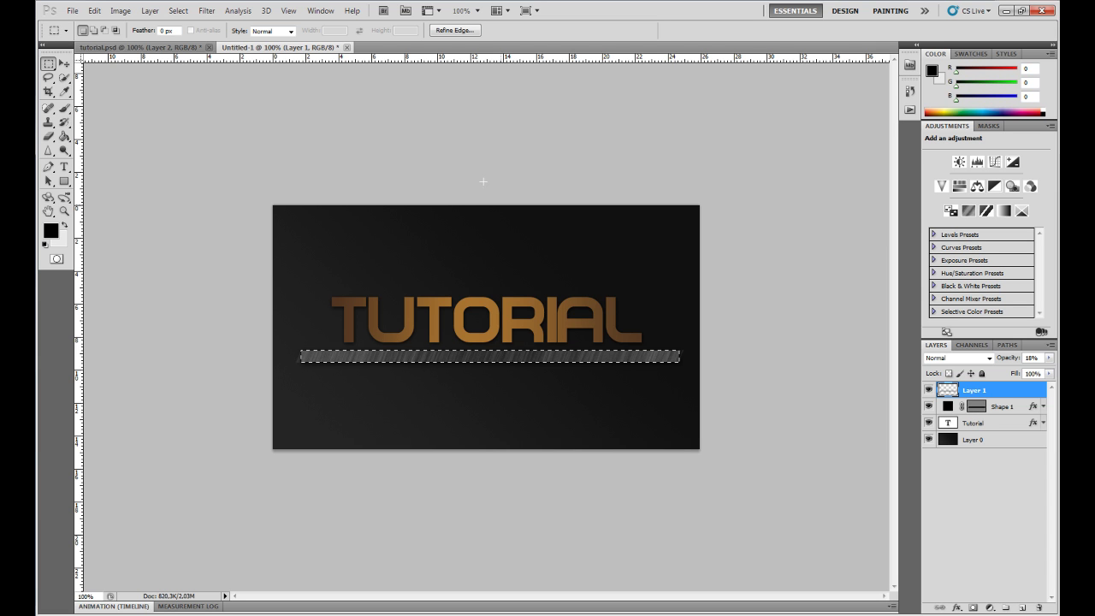
click(178, 11)
click(178, 10)
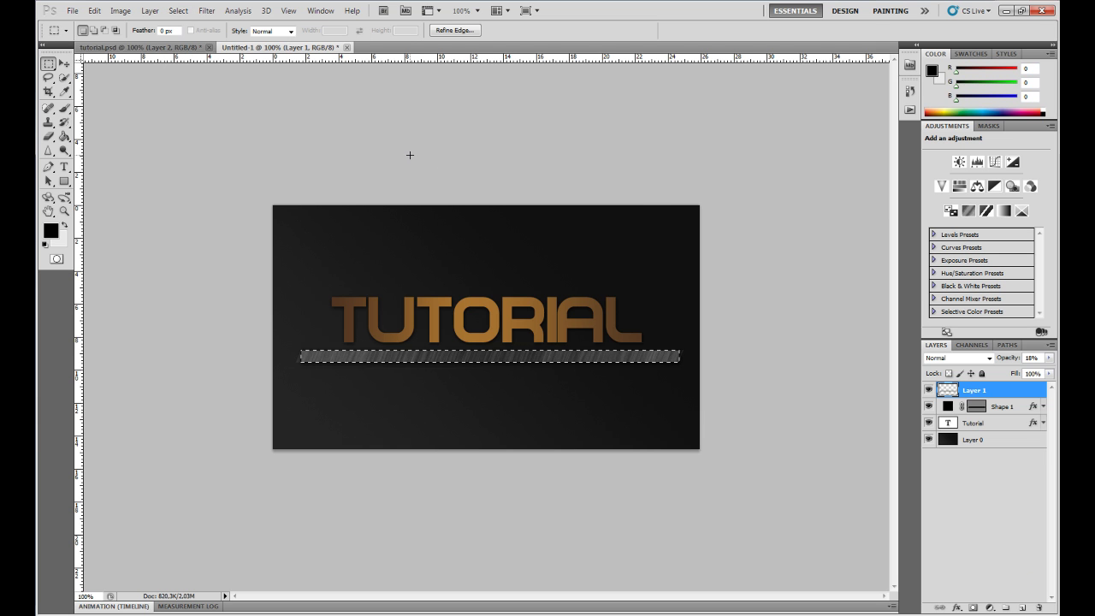
click(971, 608)
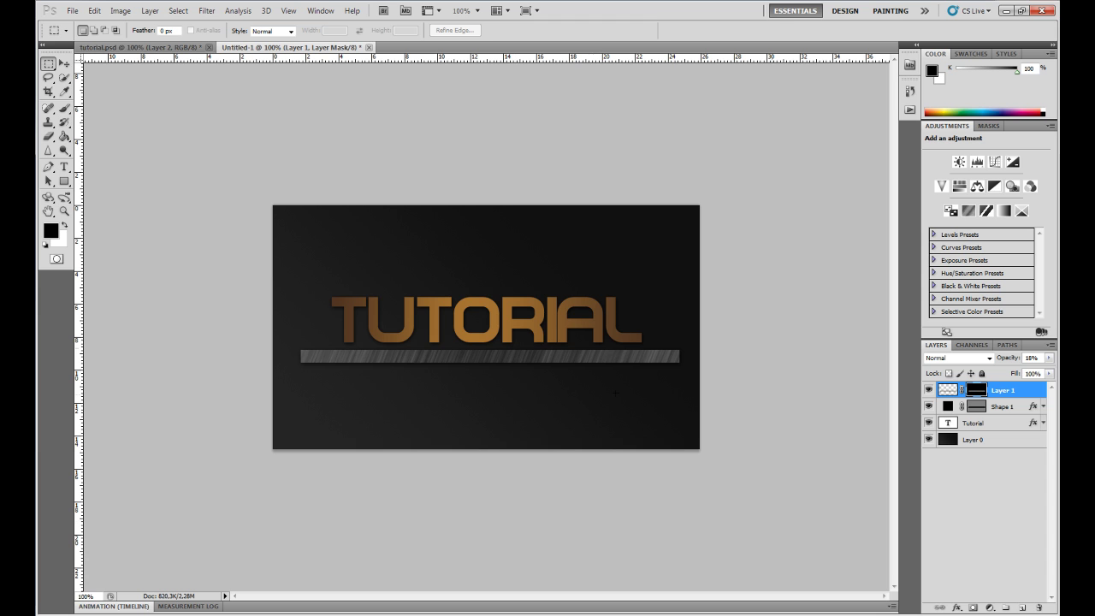
Add a new layer and paint black strokes across both ends of the bar with the speckled brush at 119 px
click(1019, 607)
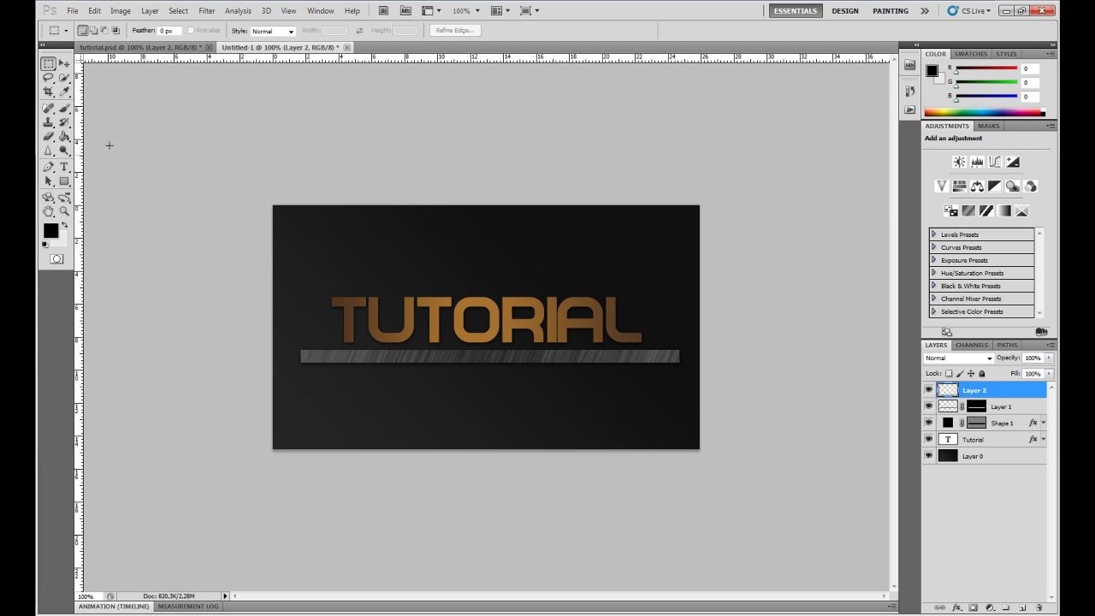
click(65, 110)
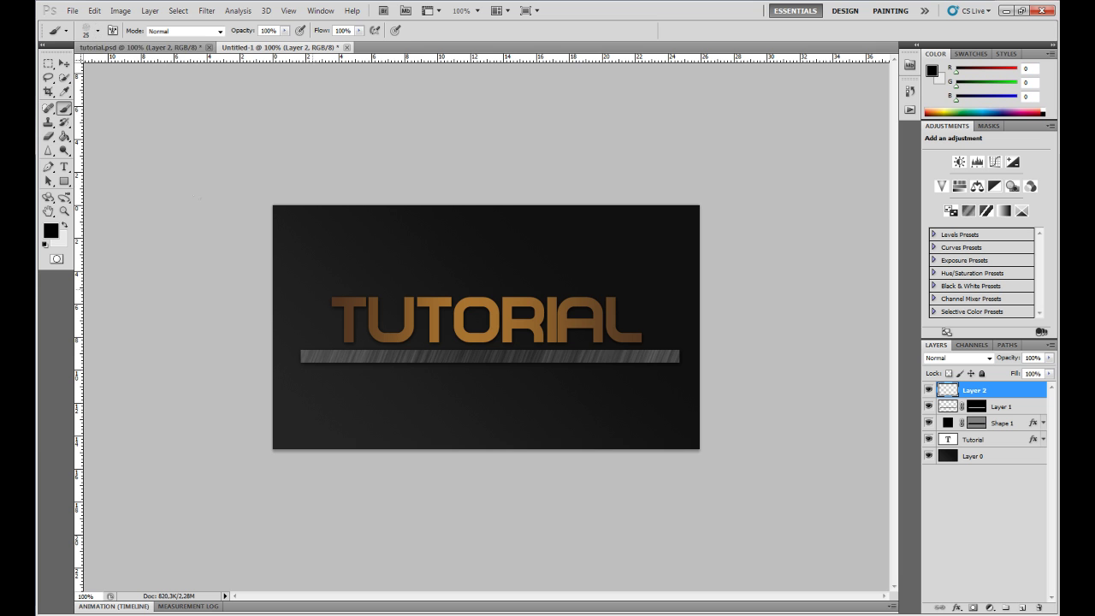
click(97, 29)
drag(89, 64, 95, 64)
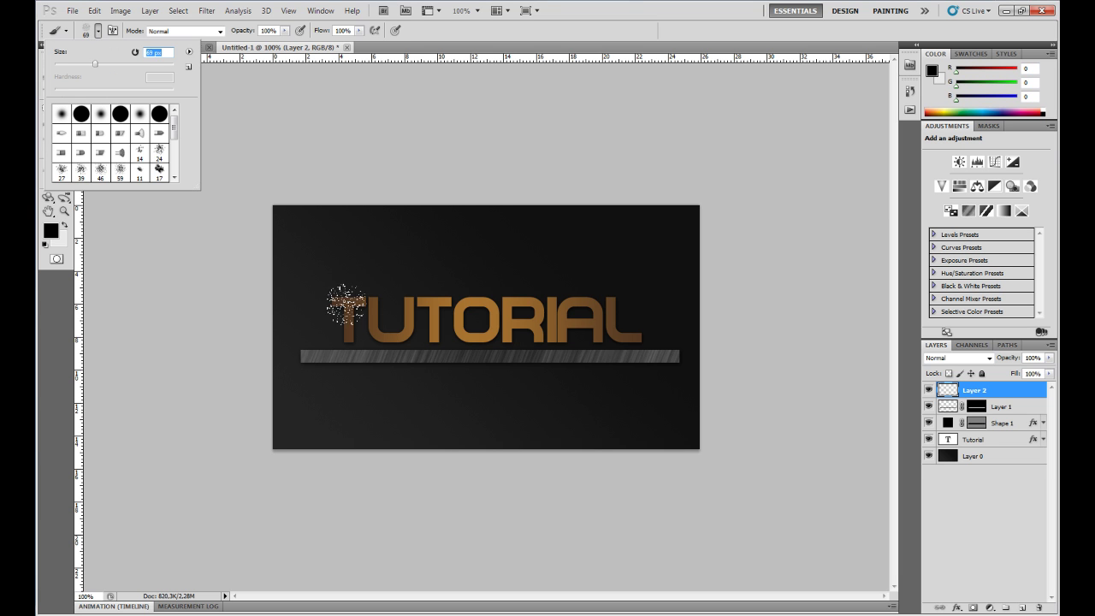
click(120, 64)
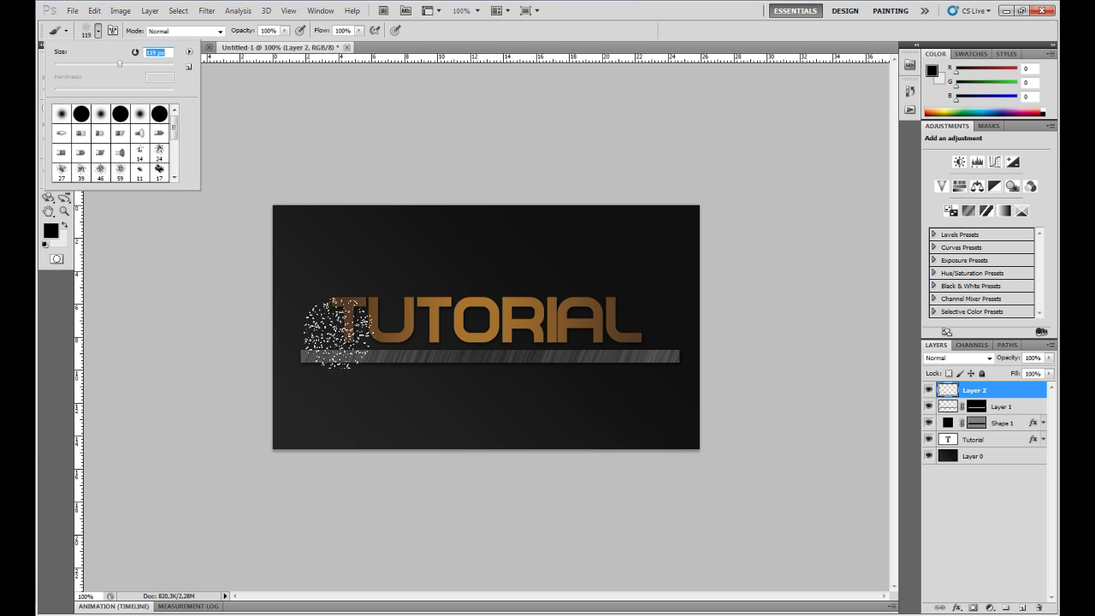
click(318, 337)
drag(317, 338, 325, 360)
drag(607, 333, 567, 421)
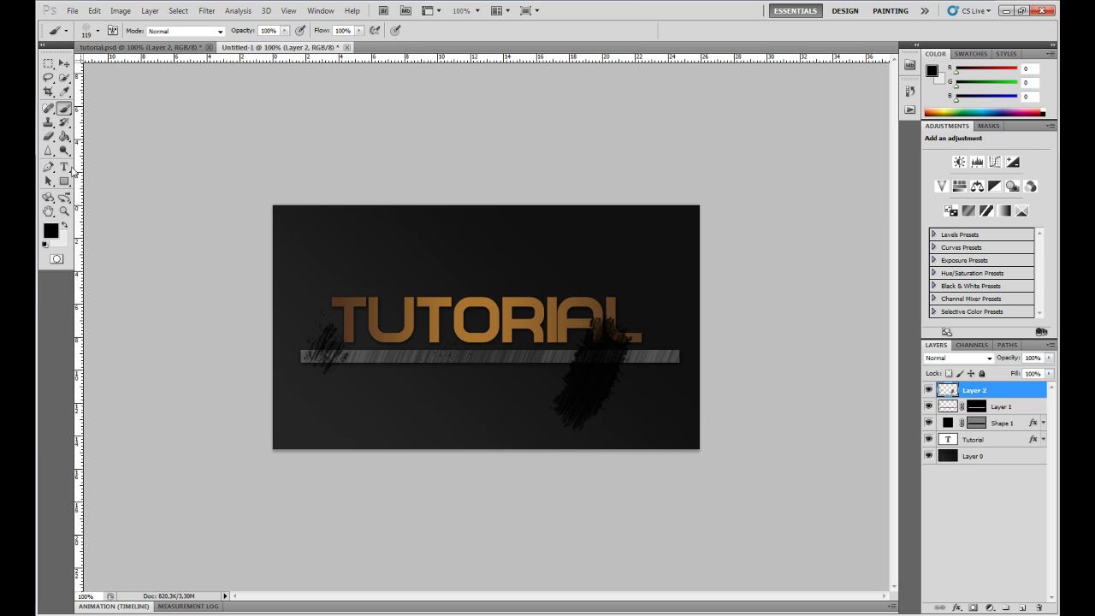
Choose a rough 36 px brush and paint more black marks across the bar and past its right end
click(99, 30)
scroll(126, 163, down, 5)
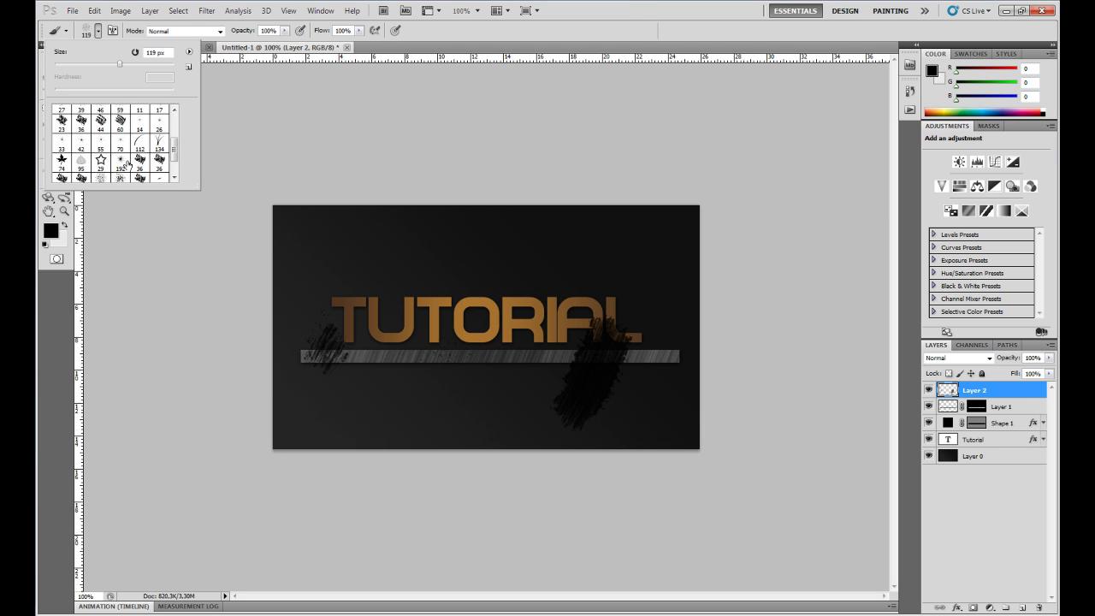
scroll(133, 175, down, 2)
click(140, 134)
mouse_move(435, 337)
mouse_down()
mouse_move(438, 397)
mouse_move(366, 295)
mouse_up()
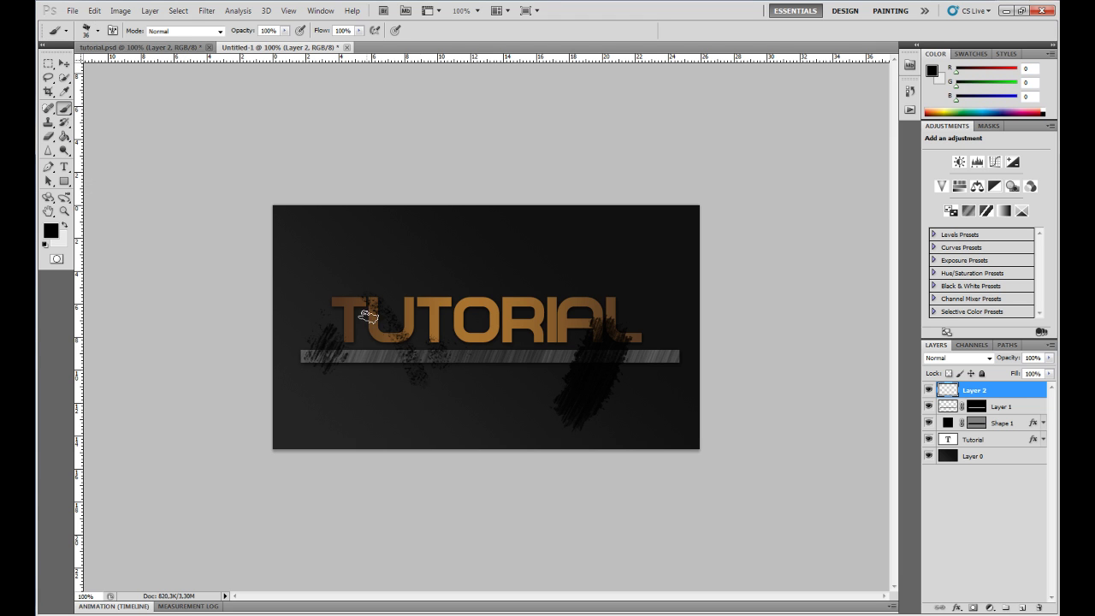
drag(548, 370, 520, 372)
drag(684, 345, 683, 399)
Mask Layer 2 to the Shape 1 bar's outline and lower the layer's opacity to 52%
ctrl+click(976, 422)
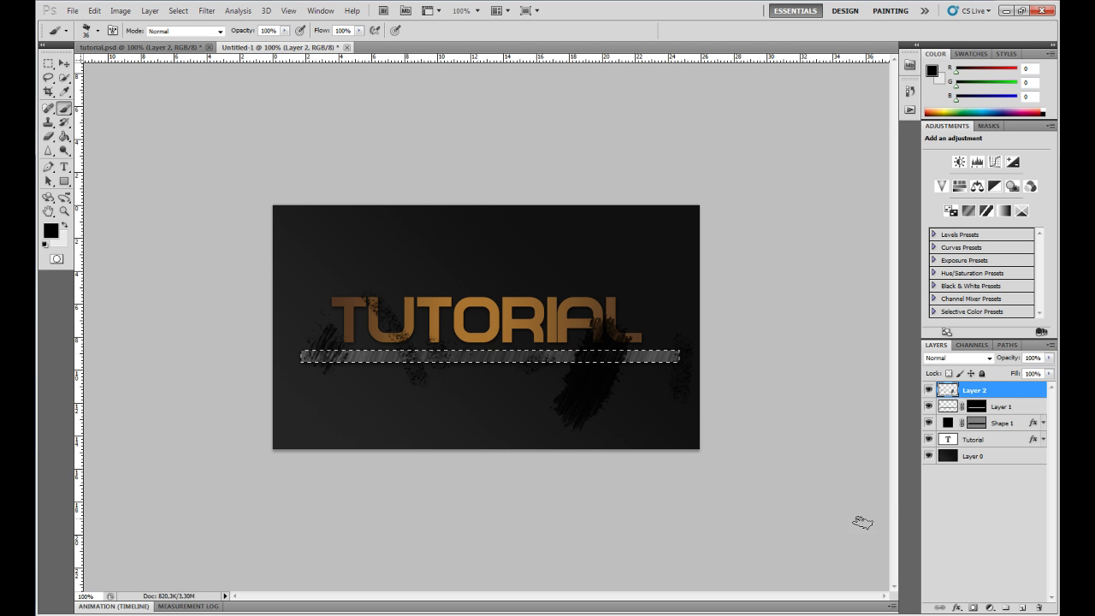
click(973, 607)
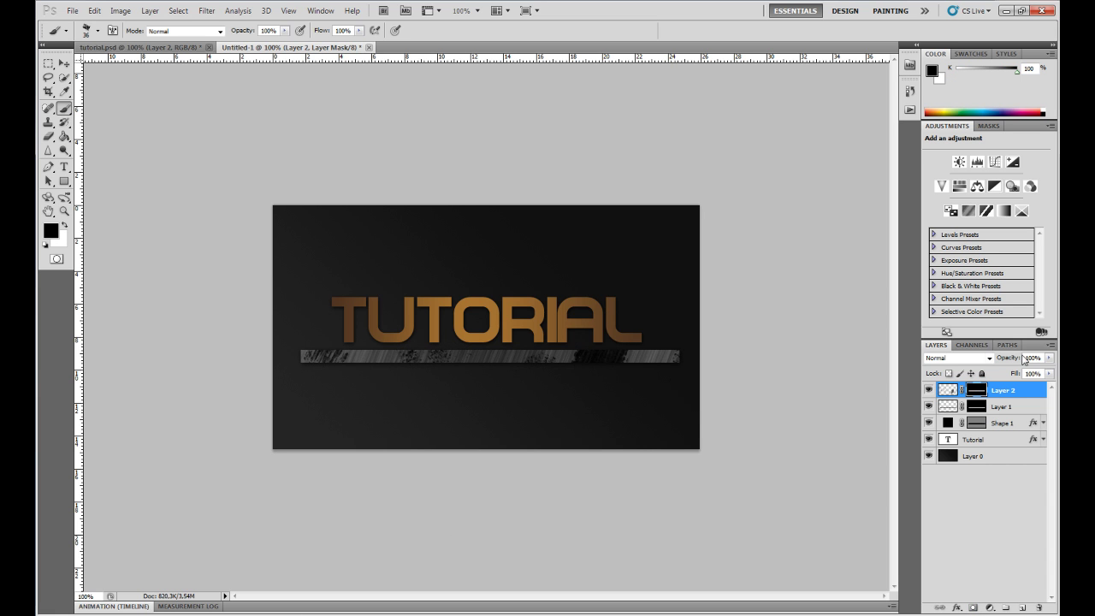
drag(993, 360, 1012, 362)
key(space)
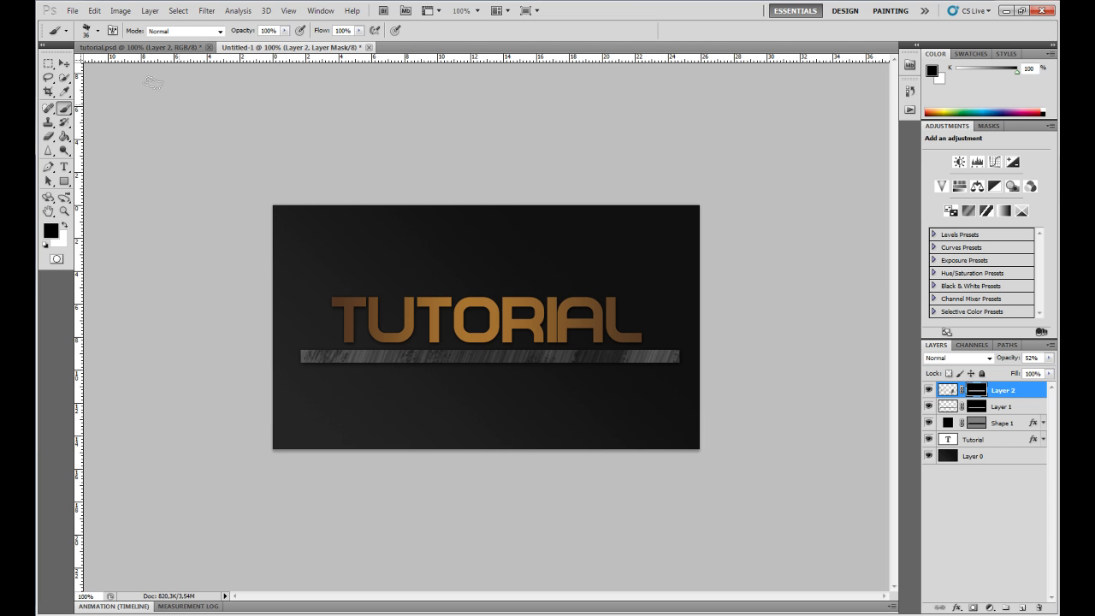
Check Layer 4 in the tutorial.psd reference and duplicate the Tutorial text layer in the Untitled-1 document
click(143, 47)
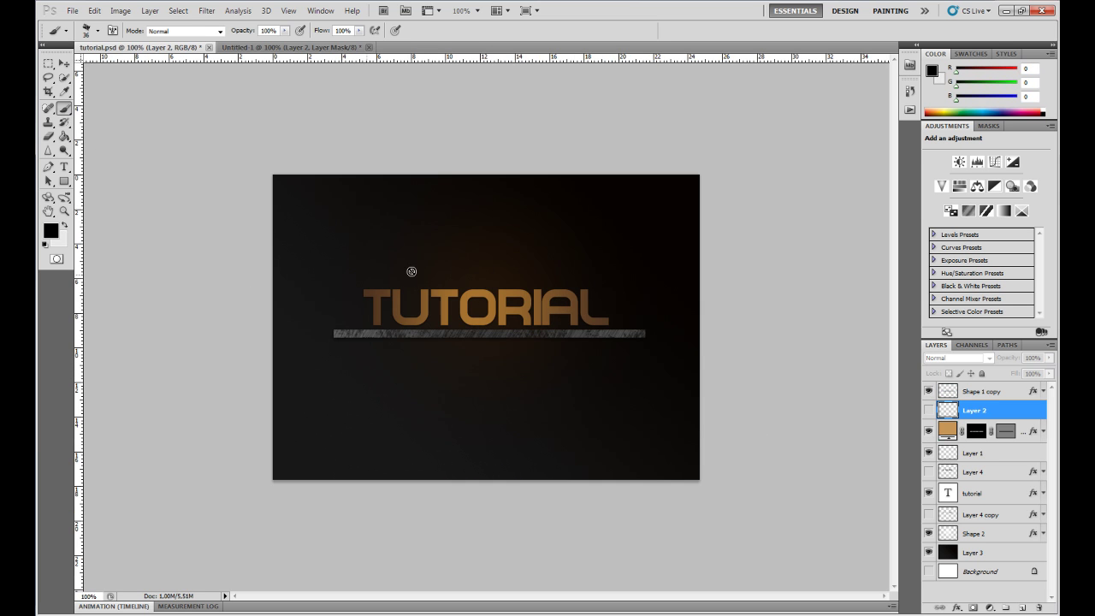
click(928, 471)
click(299, 47)
drag(982, 447, 1025, 605)
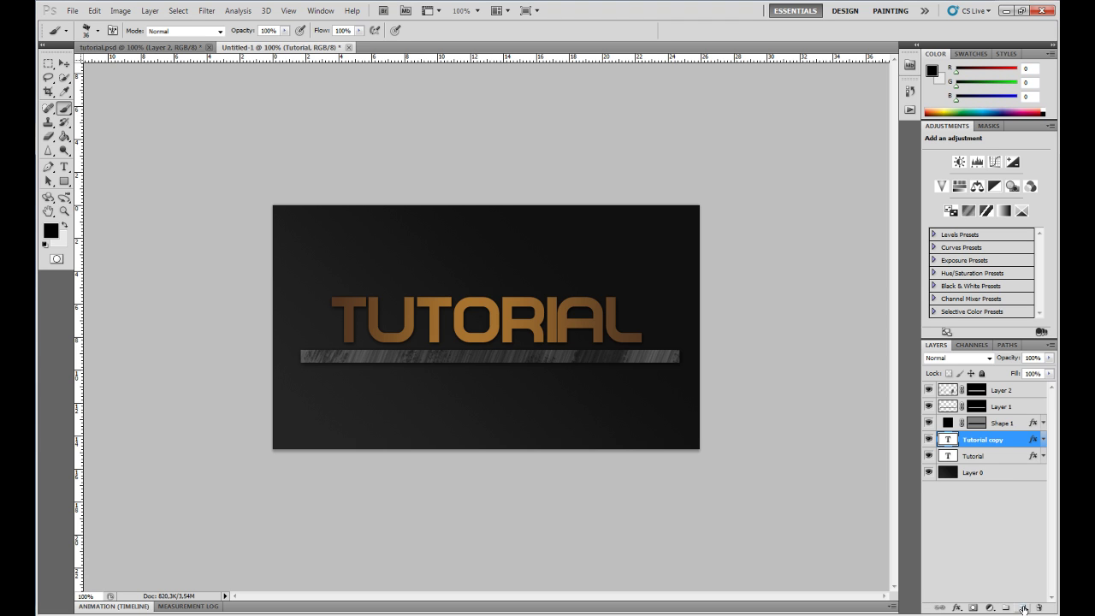
click(1043, 439)
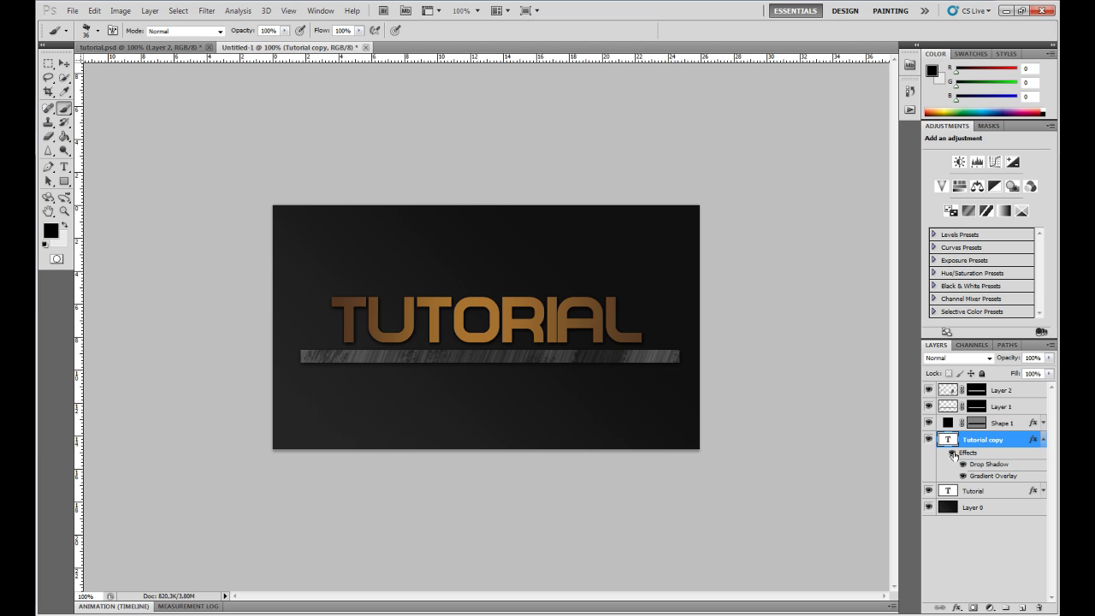
click(952, 453)
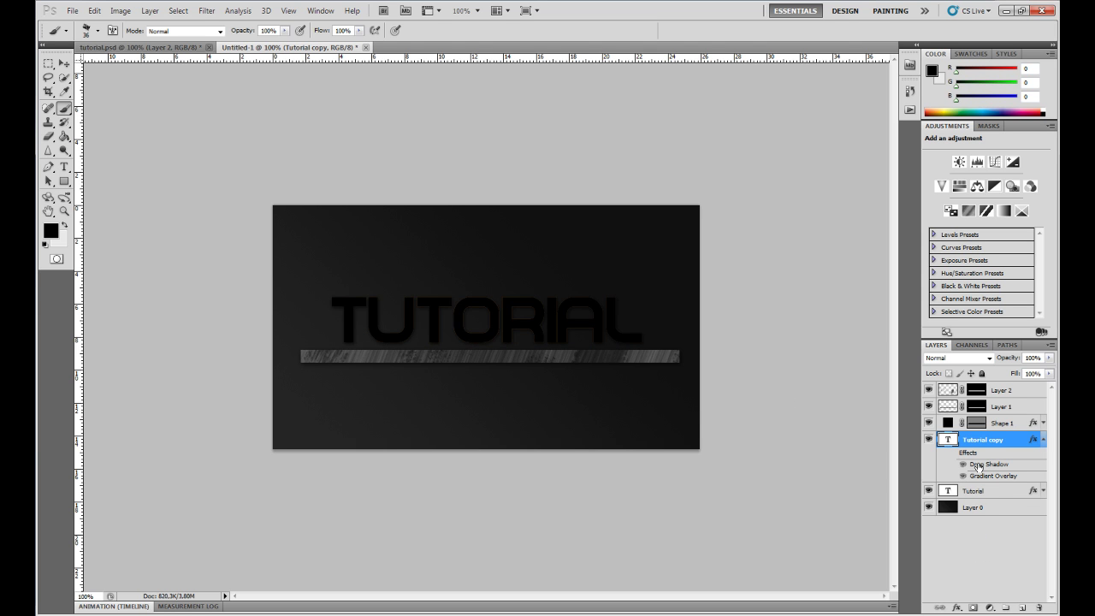
click(1043, 440)
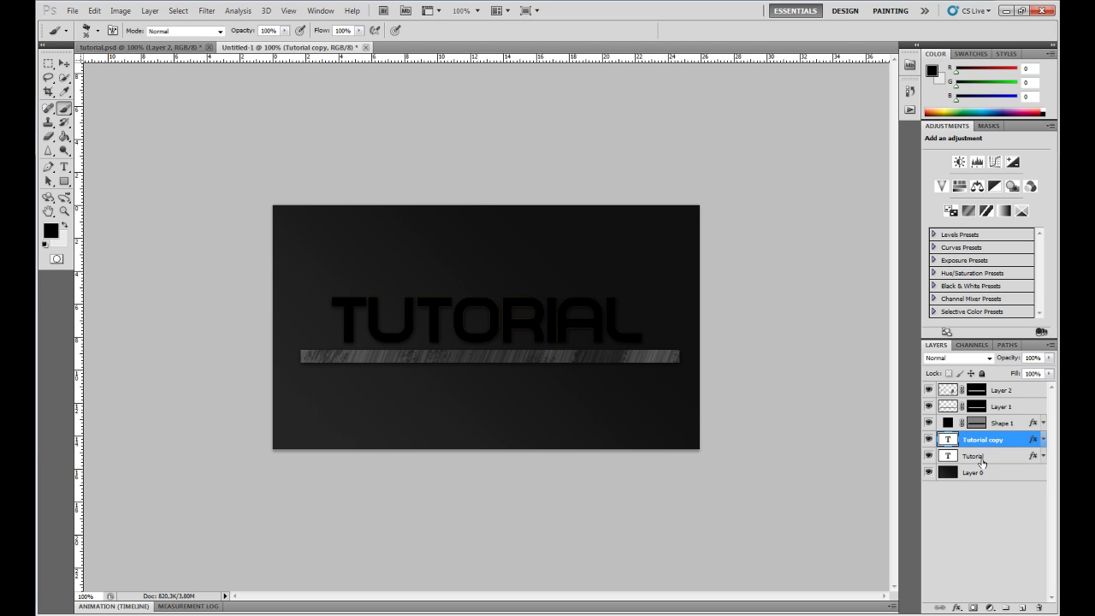
click(1043, 440)
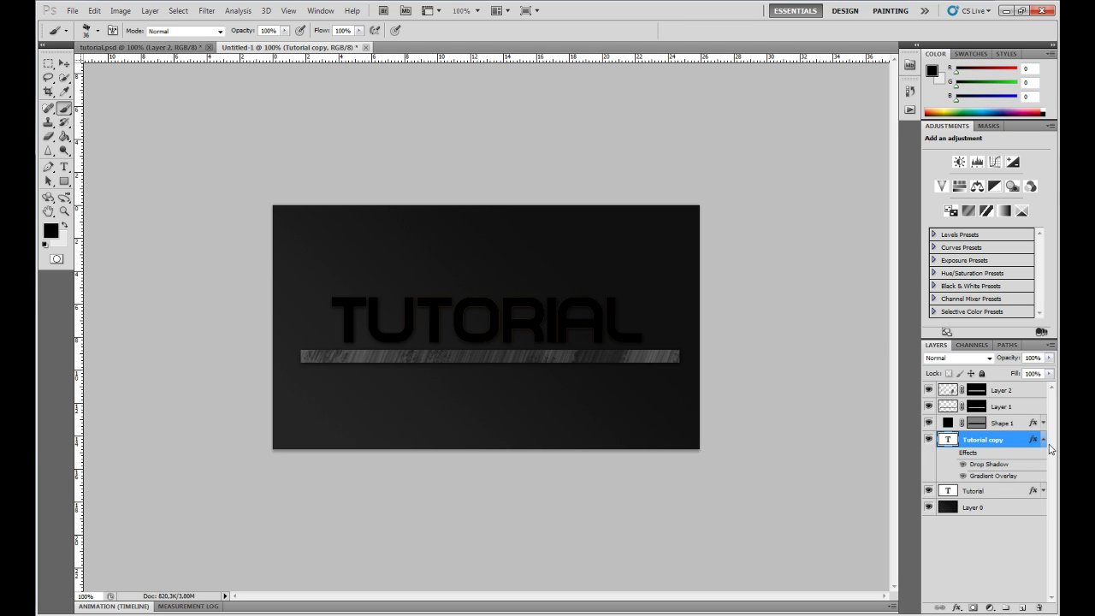
click(1039, 440)
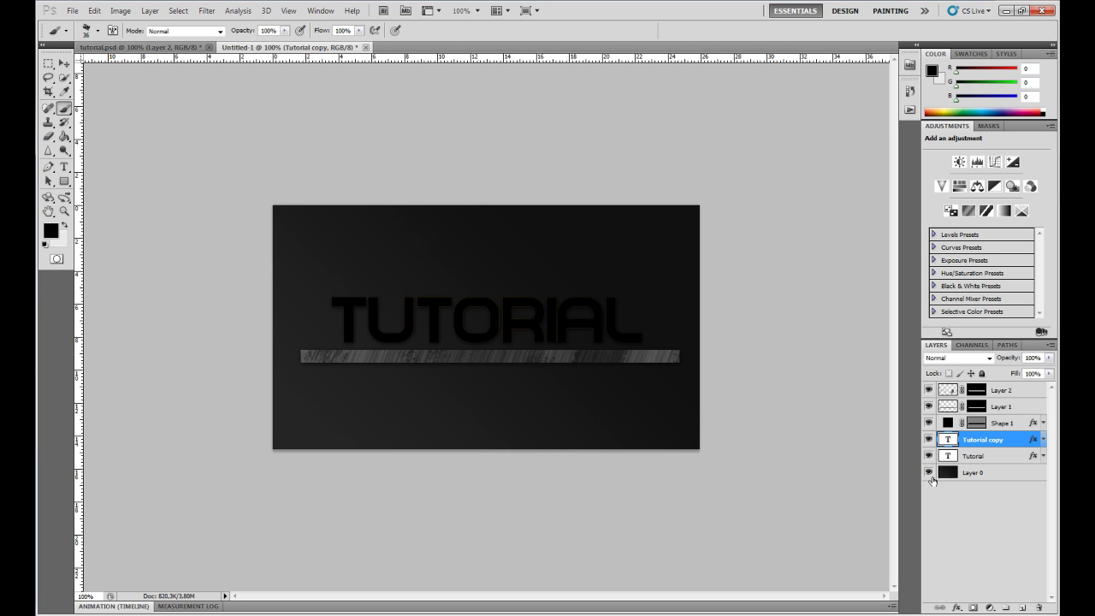
click(1043, 440)
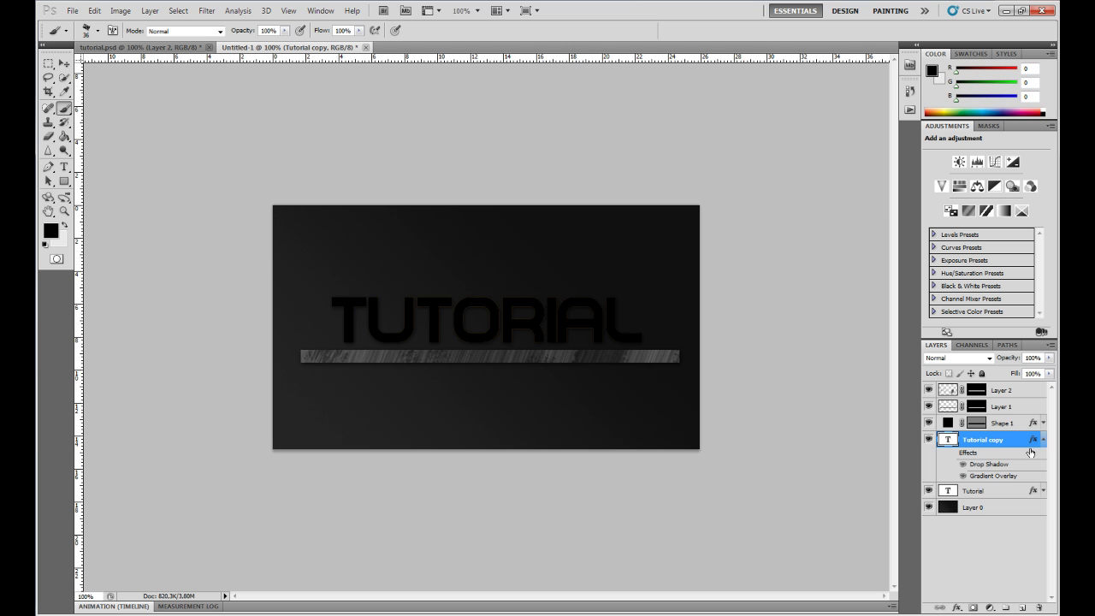
click(952, 453)
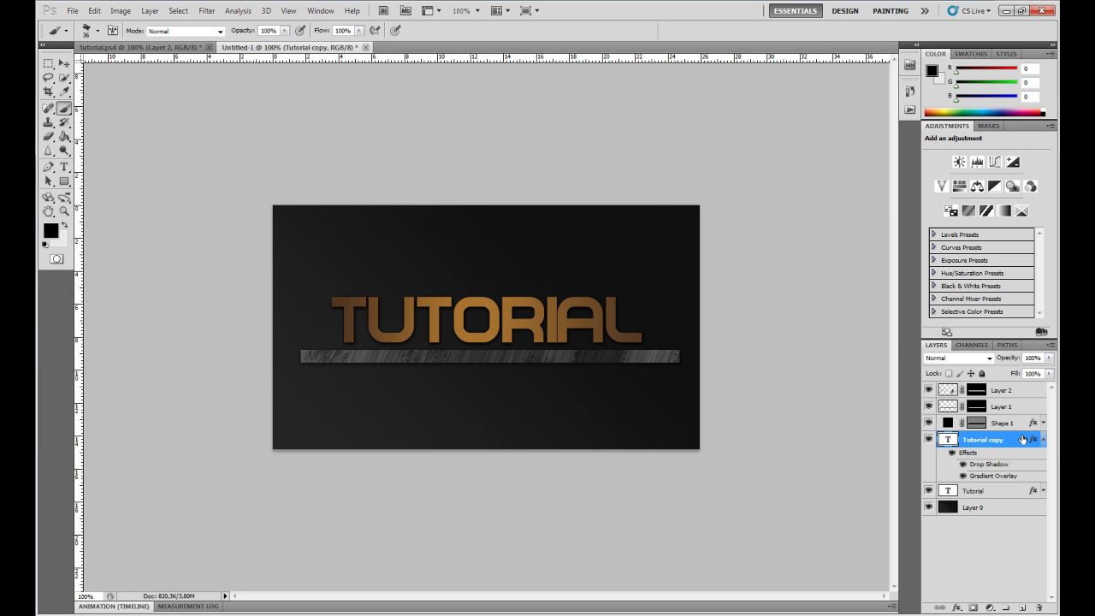
Turn off the Tutorial copy layer's drop shadow, keeping its gradient overlay, and collapse its effects list
double_click(1023, 439)
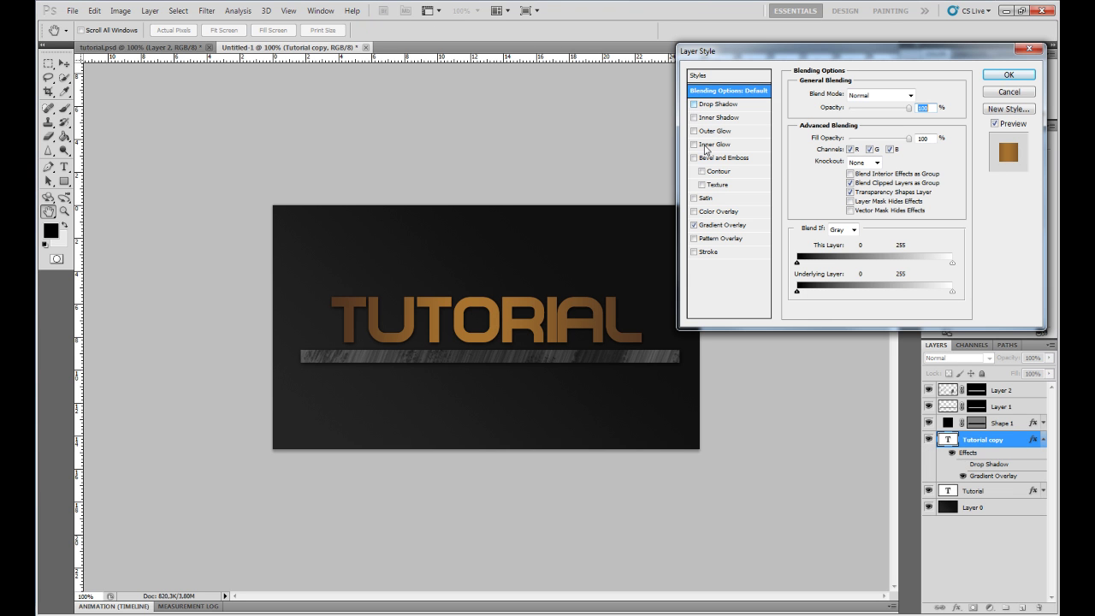
click(695, 225)
click(694, 225)
click(1009, 75)
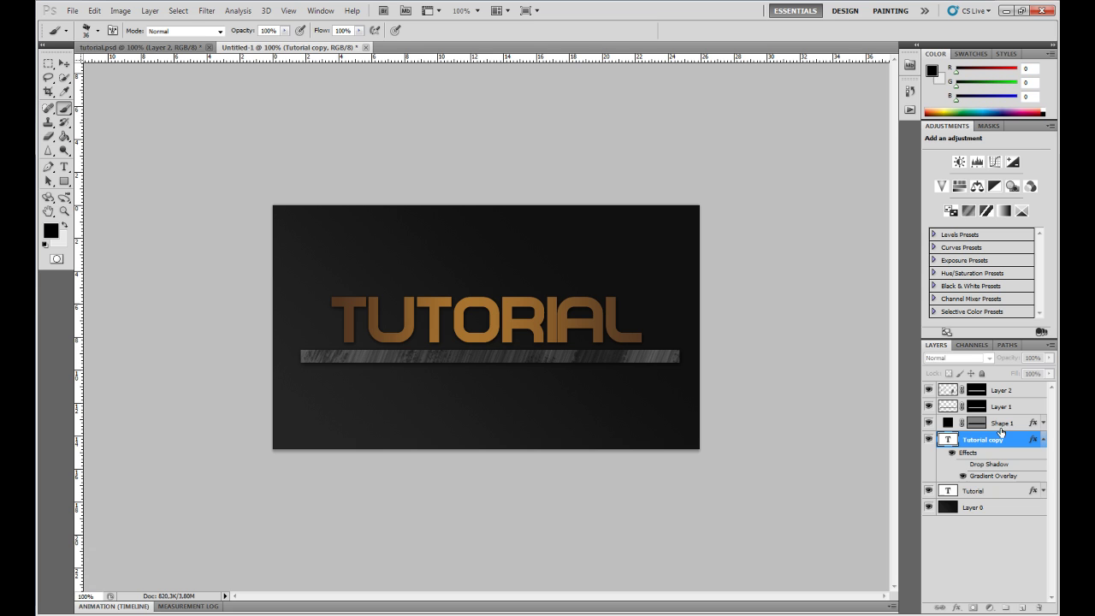
click(1045, 440)
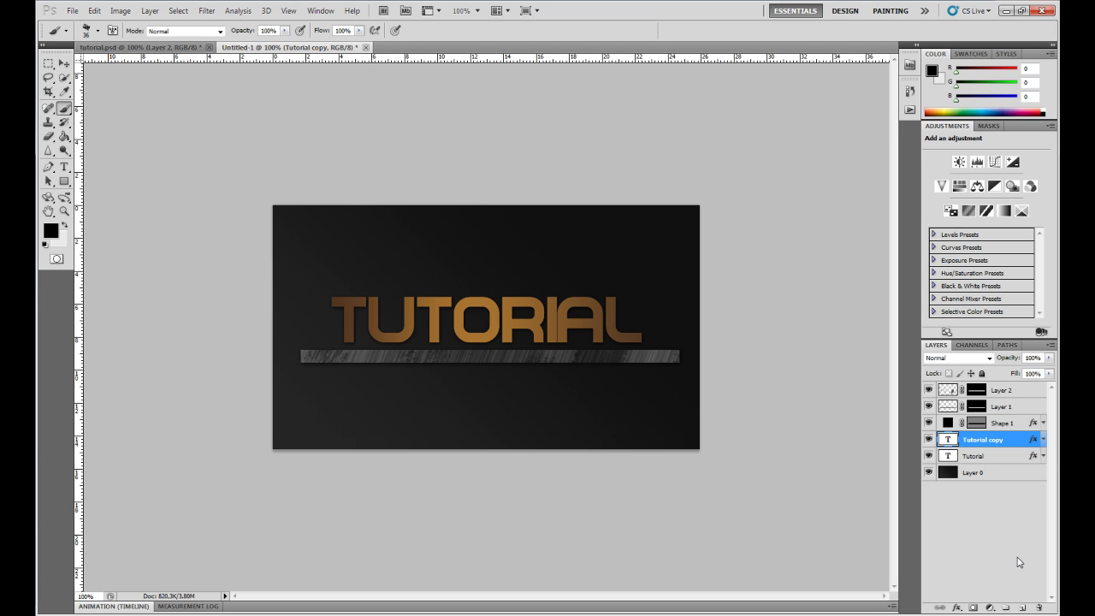
Add an empty layer above the Tutorial copy layer and merge the two into one rasterized layer
click(1023, 608)
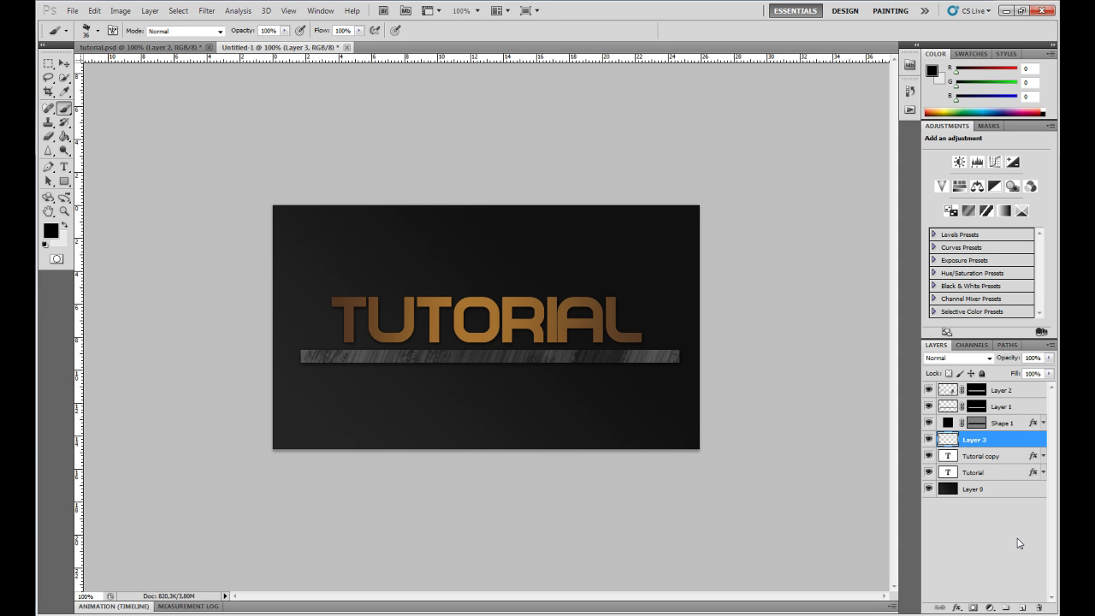
shift+click(1006, 459)
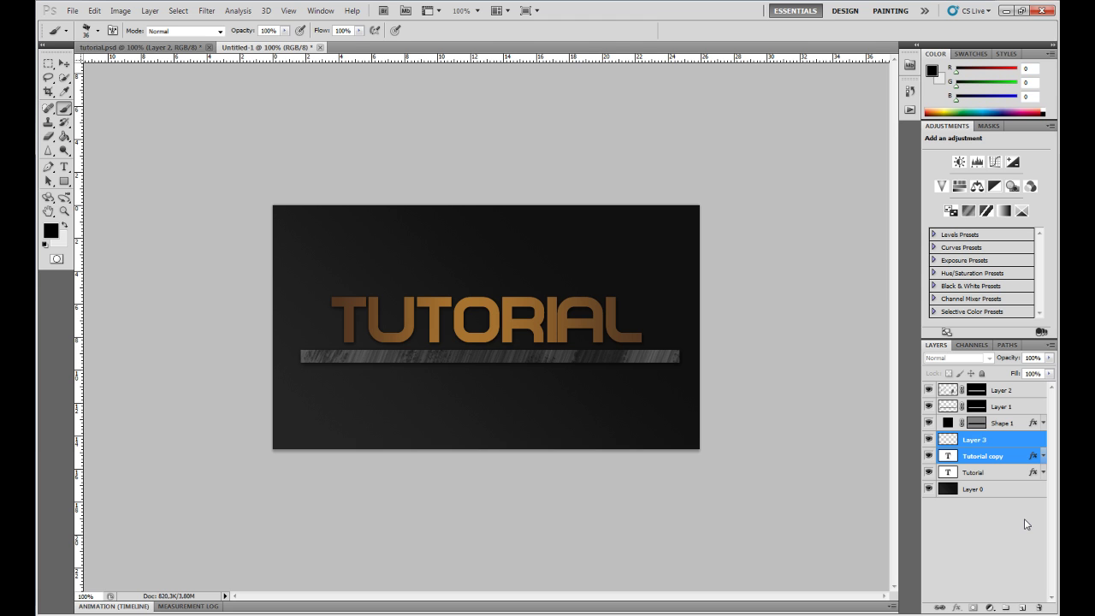
key(ctrl+e)
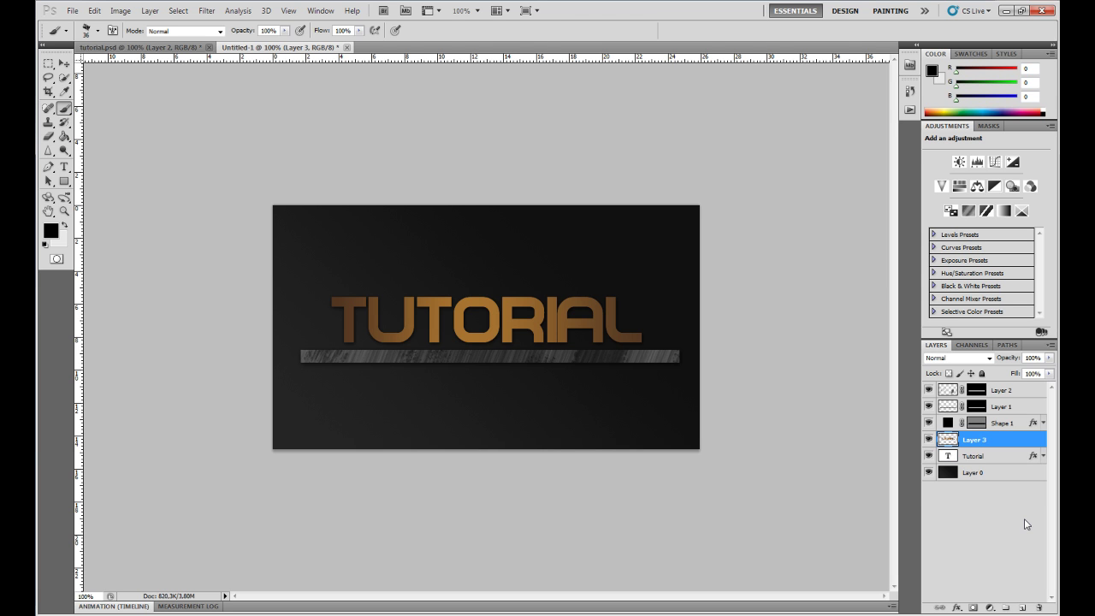
Delete the lower half of the Layer 3 lettering using a rectangular marquee selection, and deselect
click(50, 65)
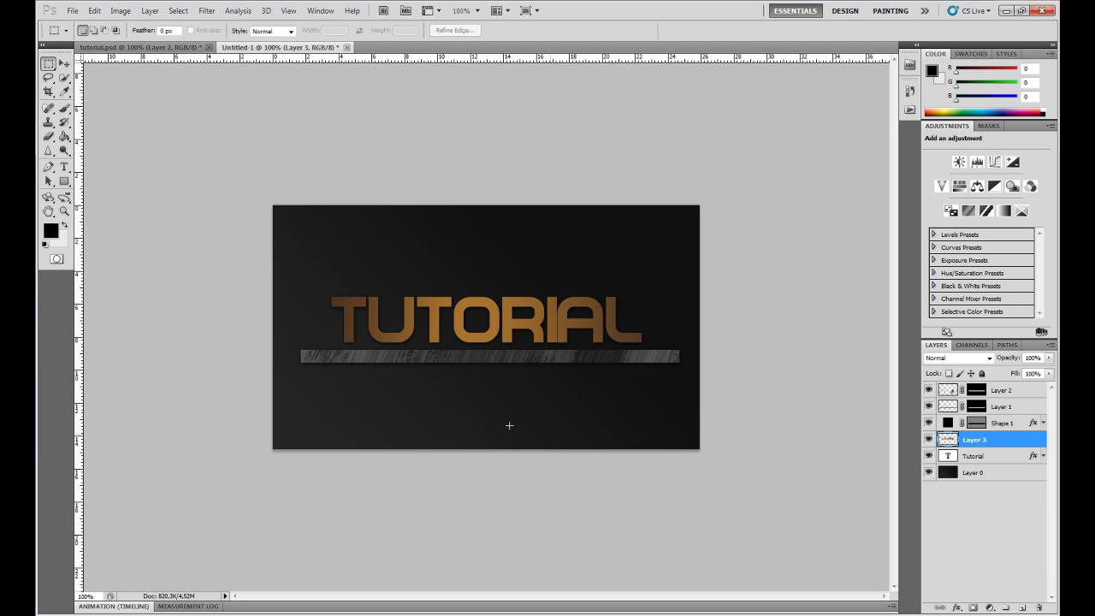
right_click(50, 65)
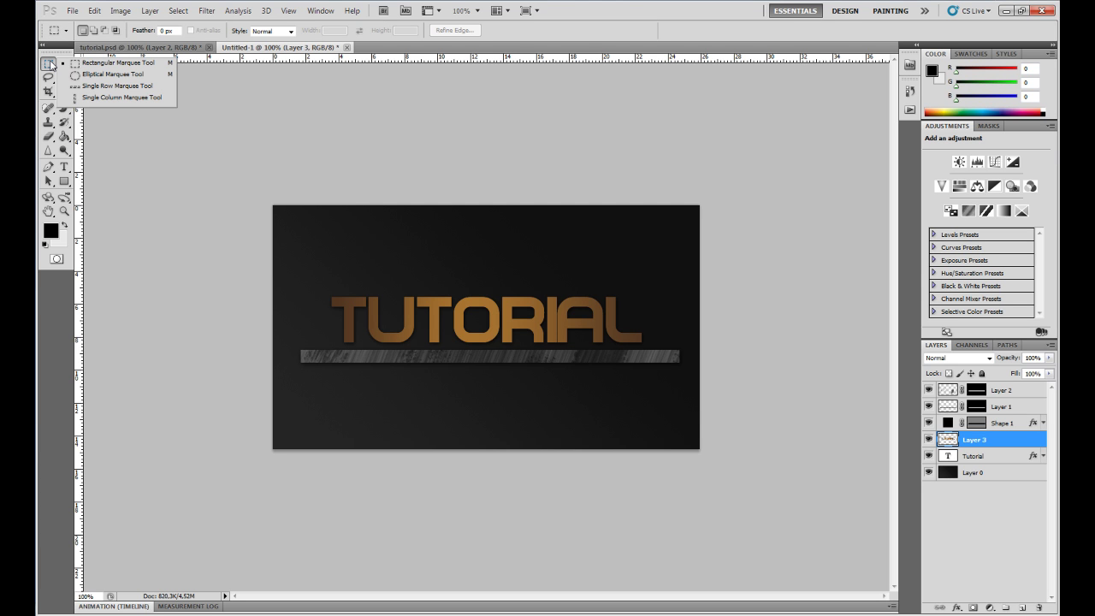
click(118, 62)
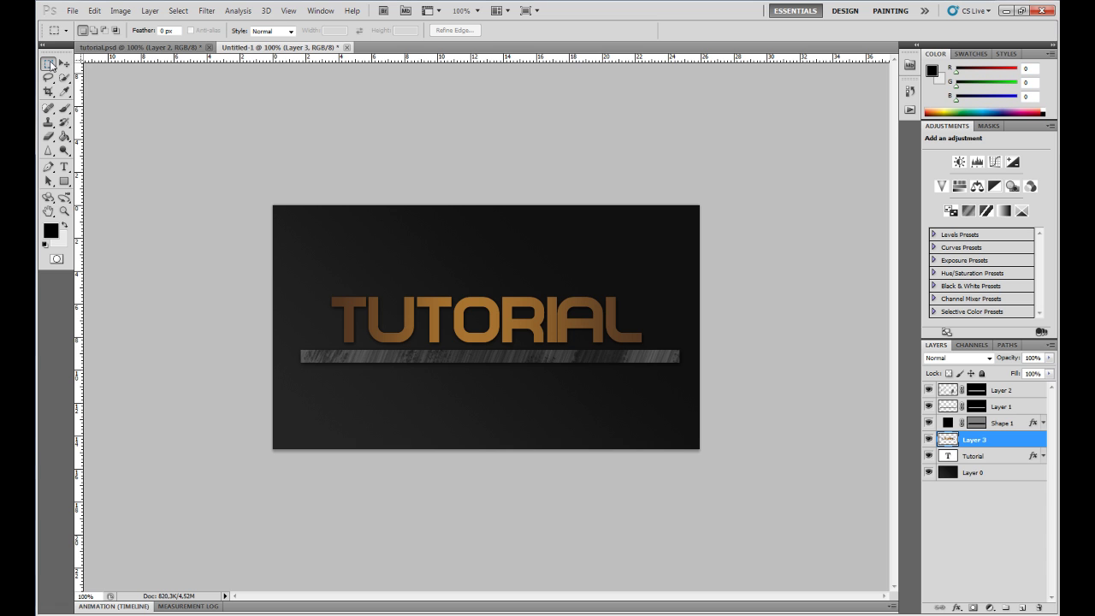
drag(616, 329, 296, 379)
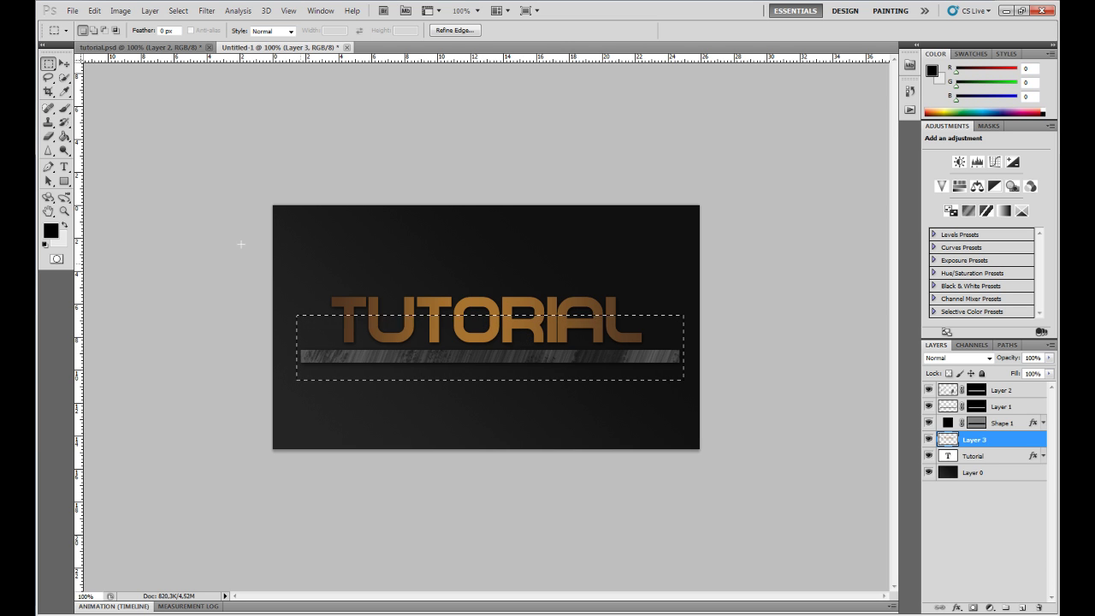
key(ctrl+d)
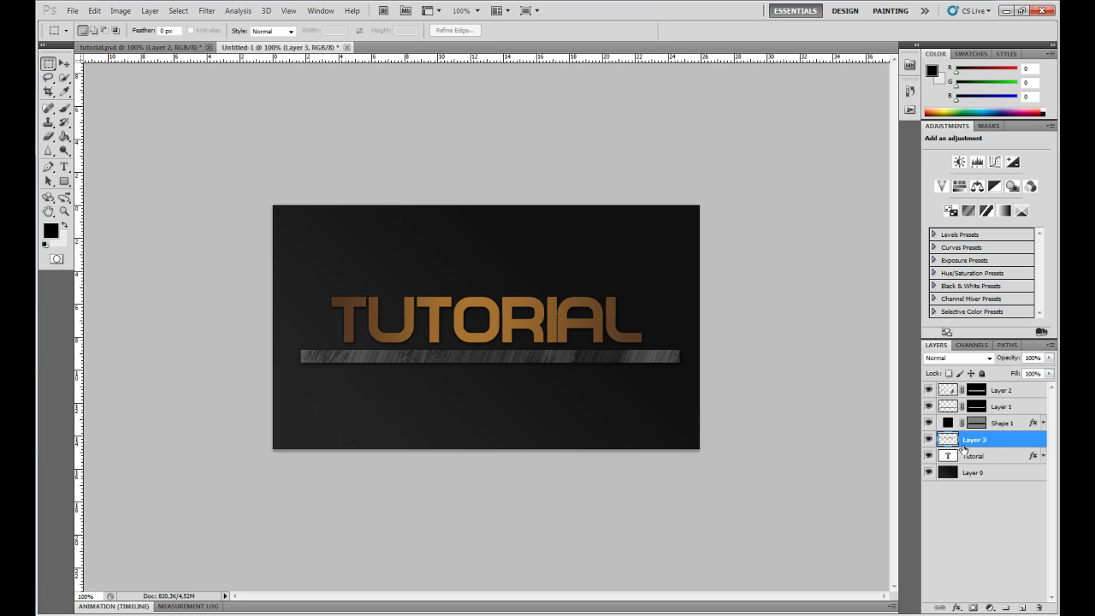
Add a drop shadow to Layer 3 with its distance set to 0 px
double_click(1010, 446)
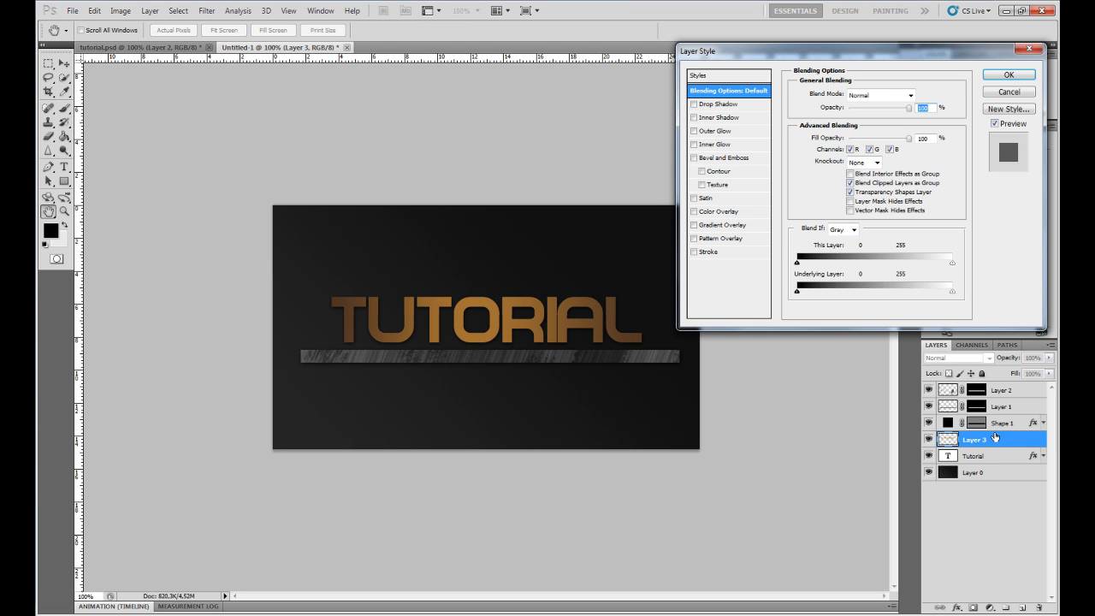
click(694, 104)
click(710, 104)
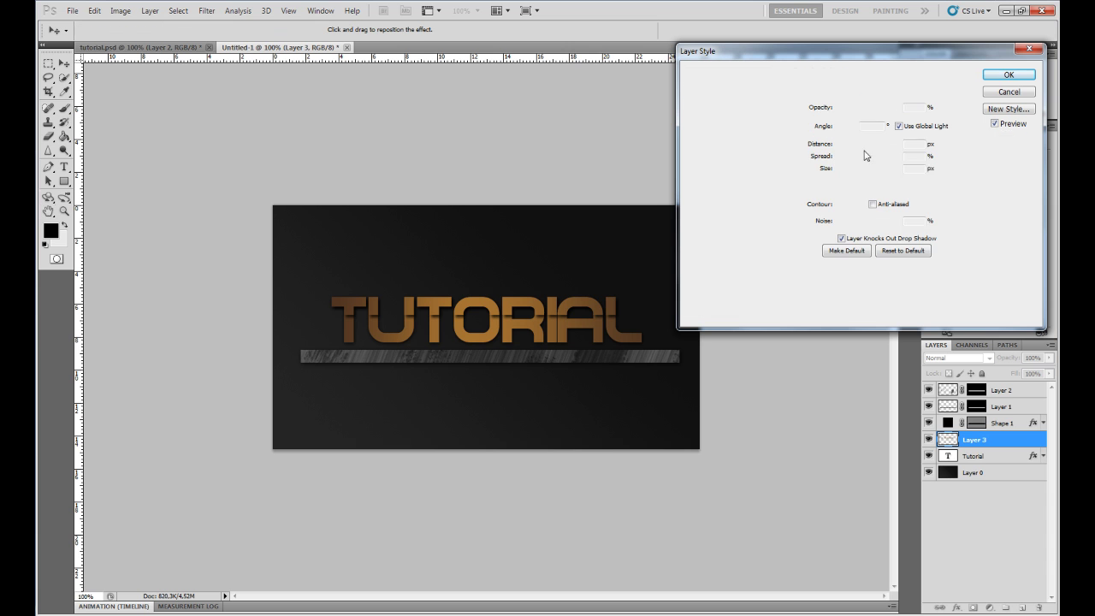
double_click(912, 144)
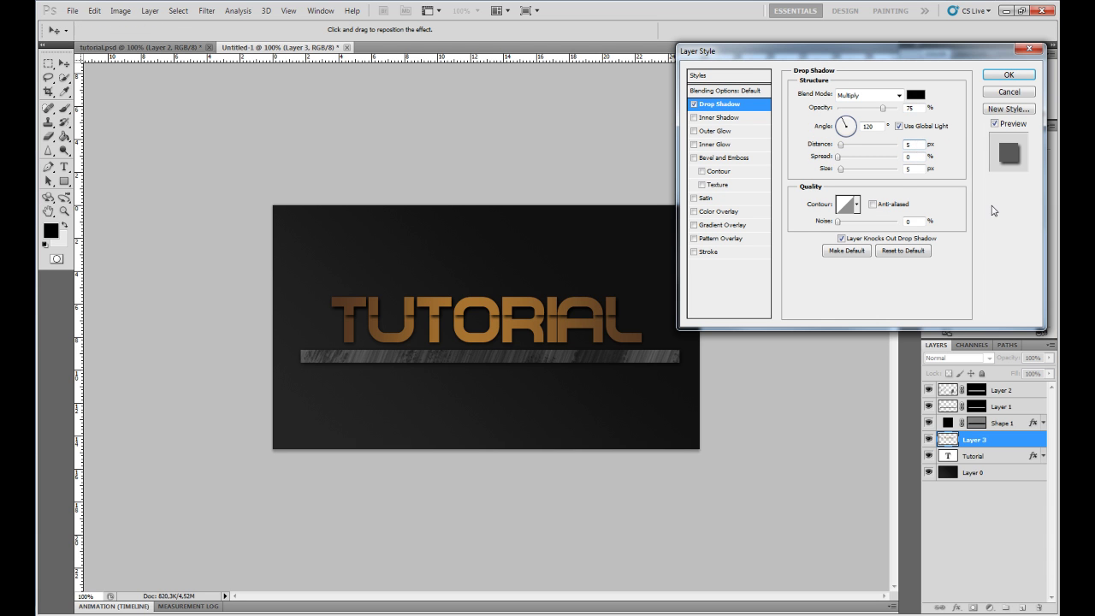
key(Down)
key(Down)
key(Down)
key(Down)
key(Down)
double_click(919, 170)
key(Down)
key(Down)
key(Down)
key(Down)
key(Down)
key(Down)
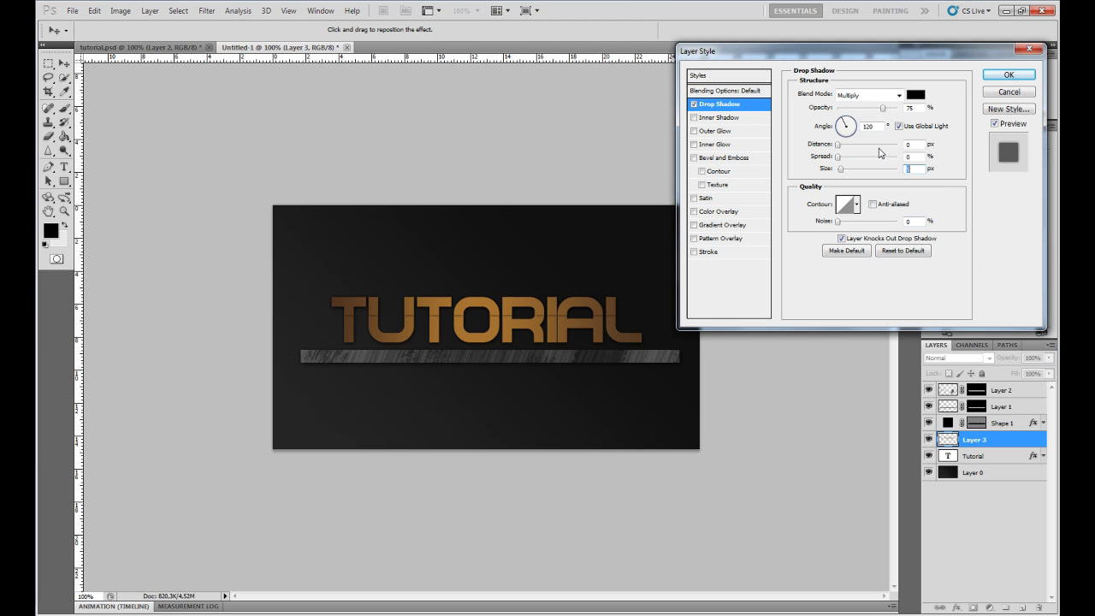
Add a gradient overlay to Layer 3 using the brown-gold Overlay tutorial gradient at a 180° angle, and apply the layer style
click(694, 225)
click(726, 225)
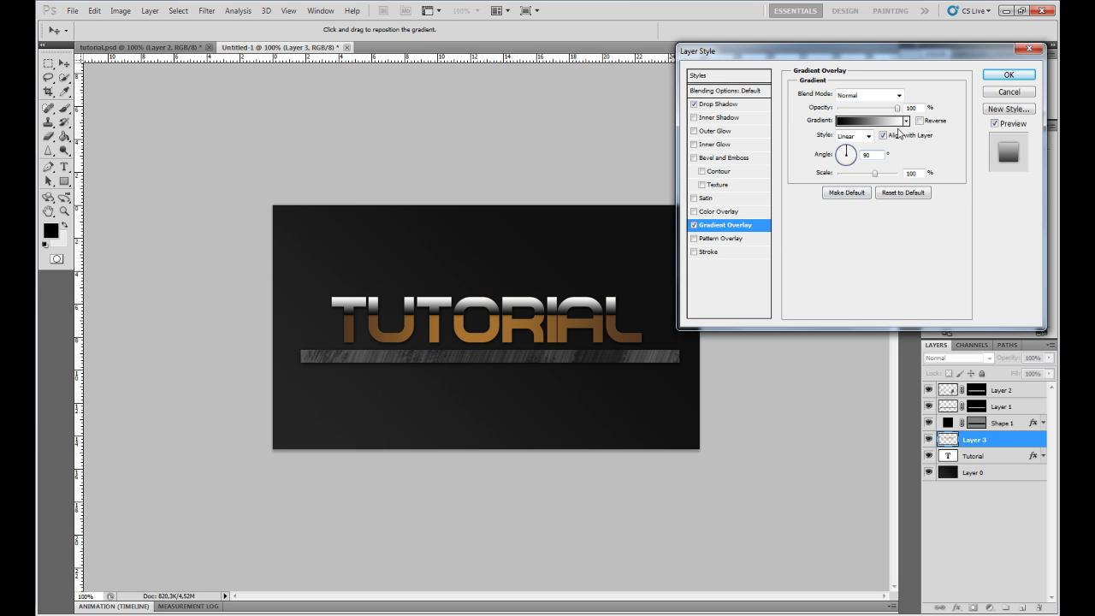
click(821, 155)
drag(843, 158, 848, 154)
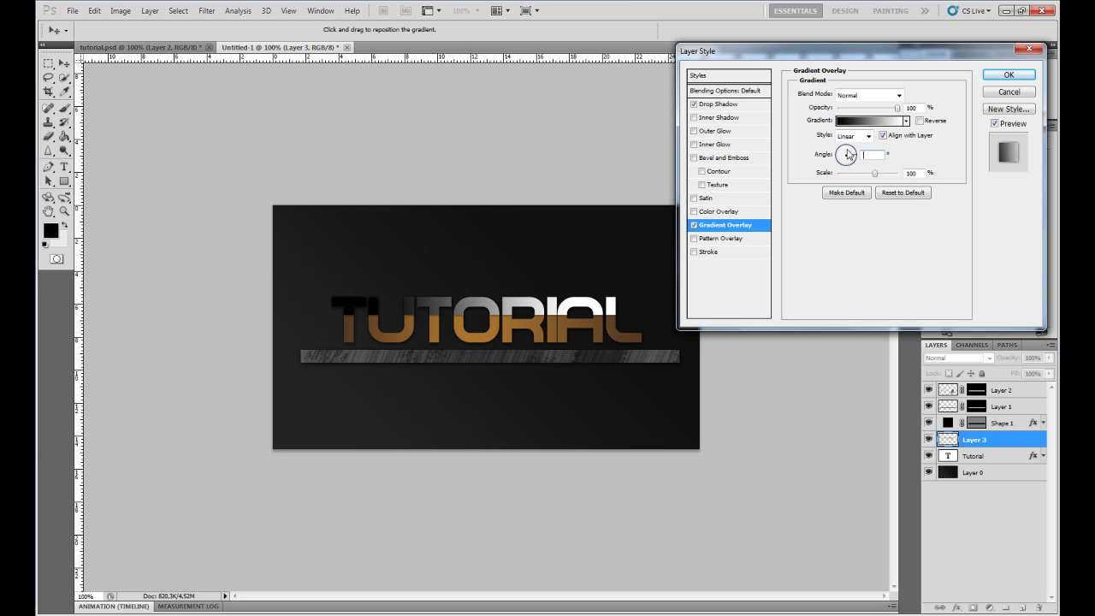
text(180)
key(Return)
click(907, 120)
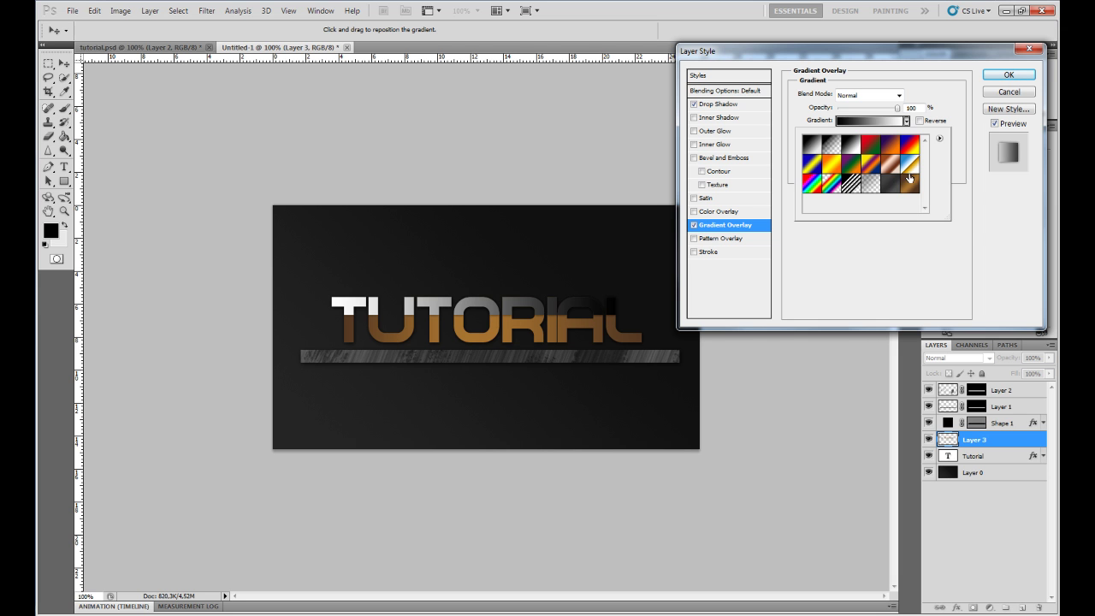
click(910, 183)
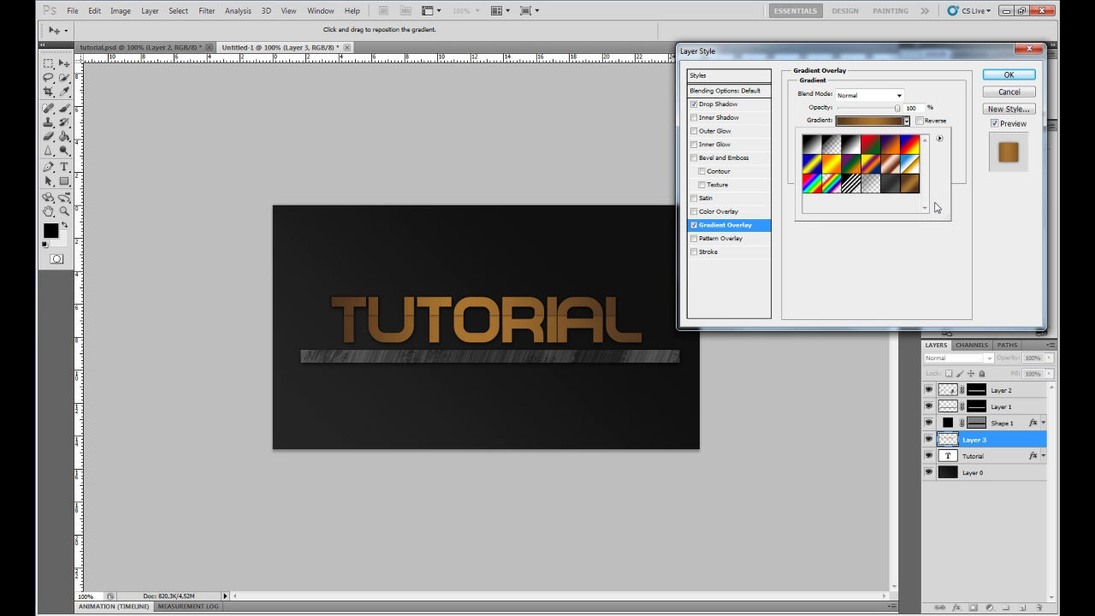
click(976, 229)
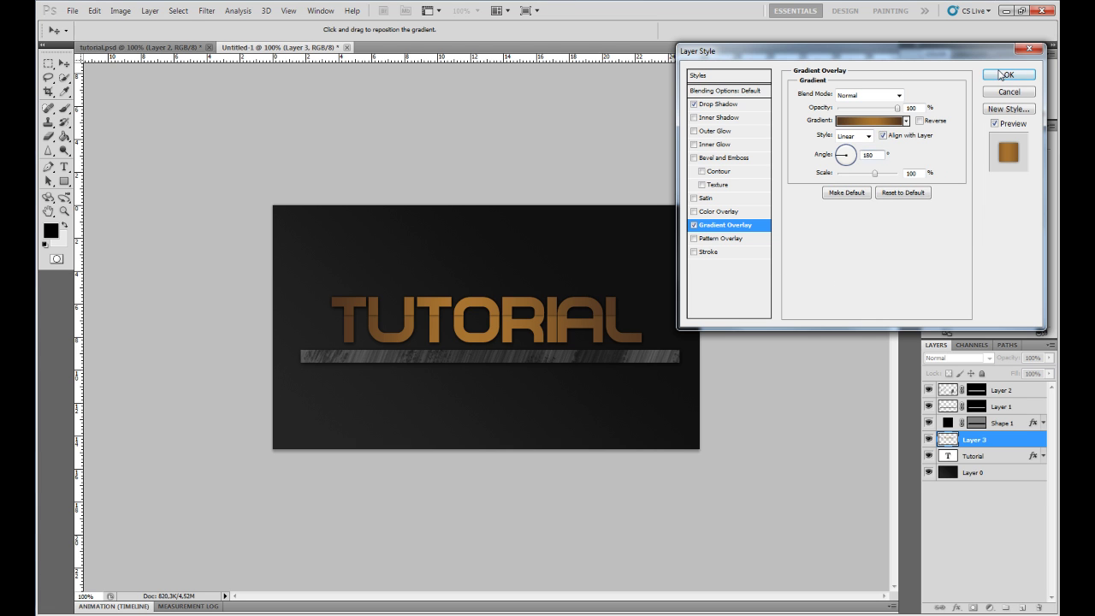
click(1008, 74)
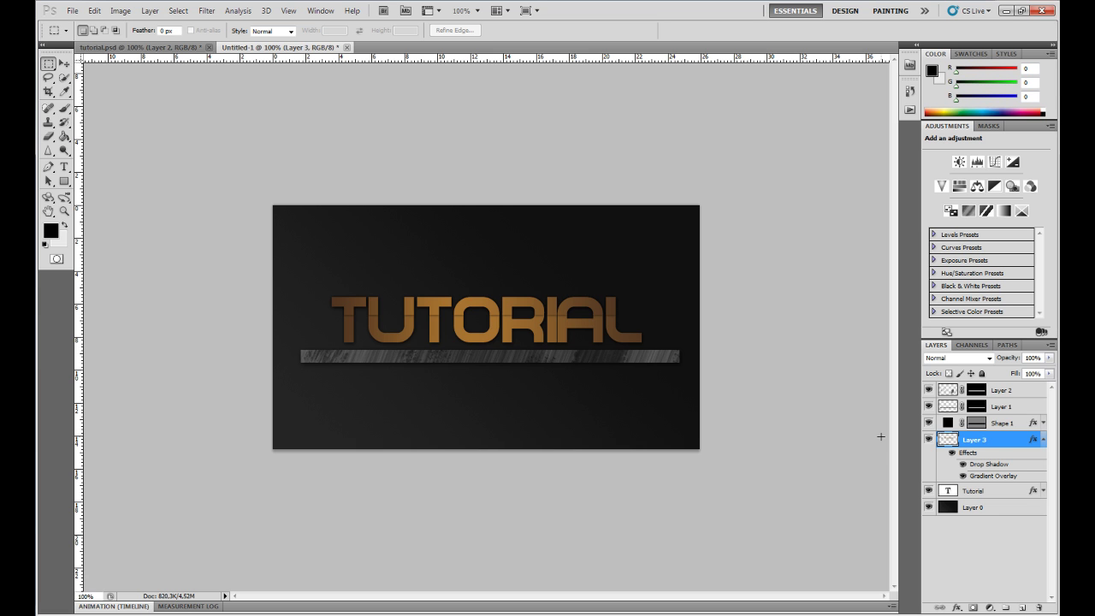
Collapse Layer 3's effects list, duplicate the layer and place the copy between the Tutorial layer and Layer 0
click(1043, 439)
drag(1015, 442, 1023, 607)
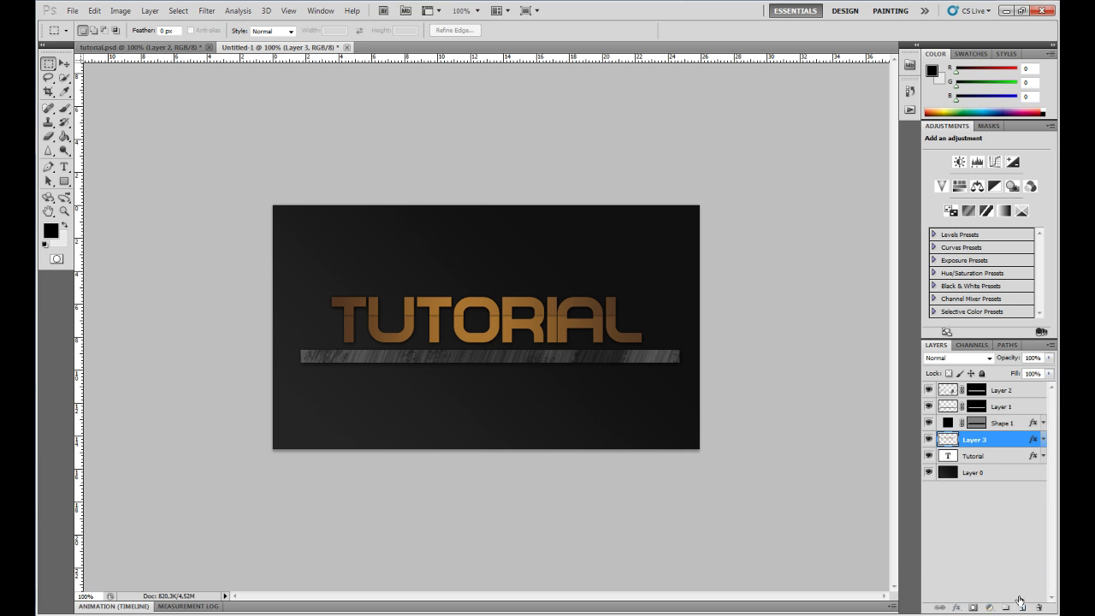
drag(987, 444, 986, 483)
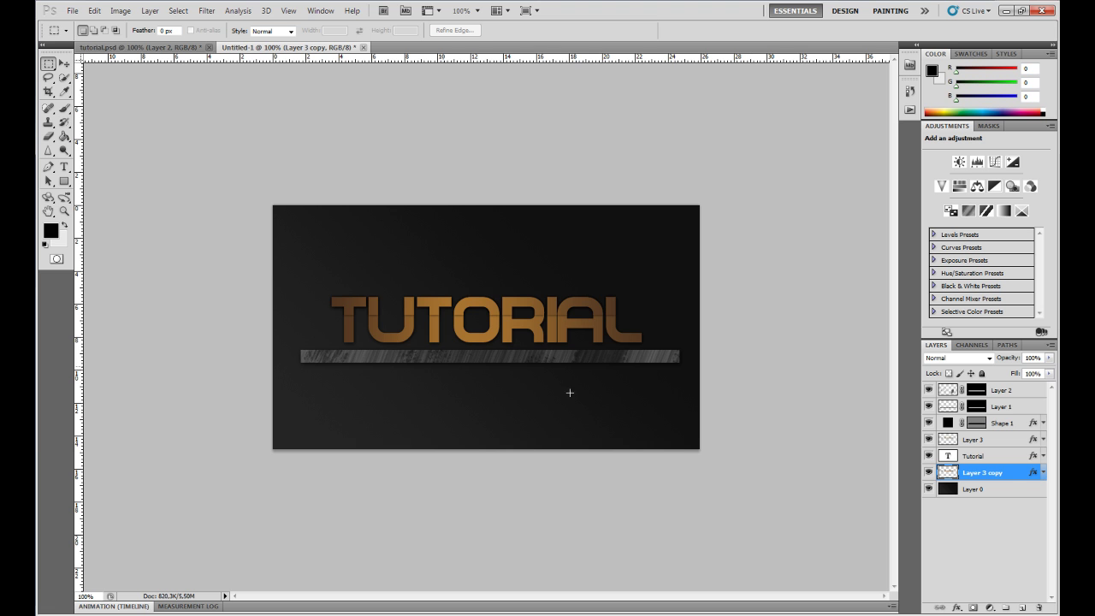
Turn off Layer 3 copy's drop shadow and add an outer glow with a size of 10 px
double_click(1014, 473)
click(694, 103)
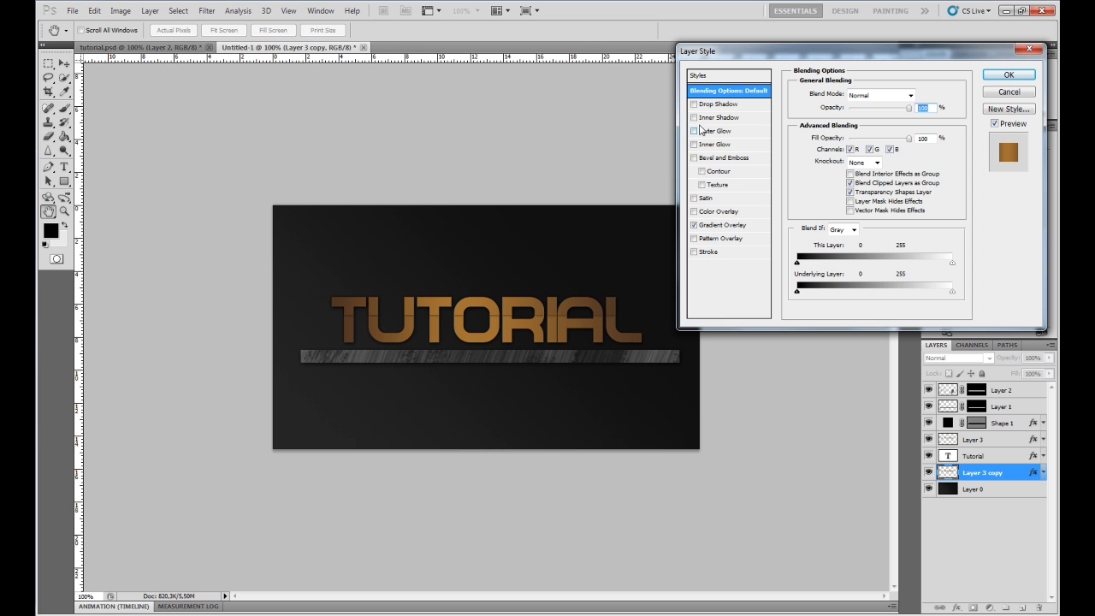
click(694, 131)
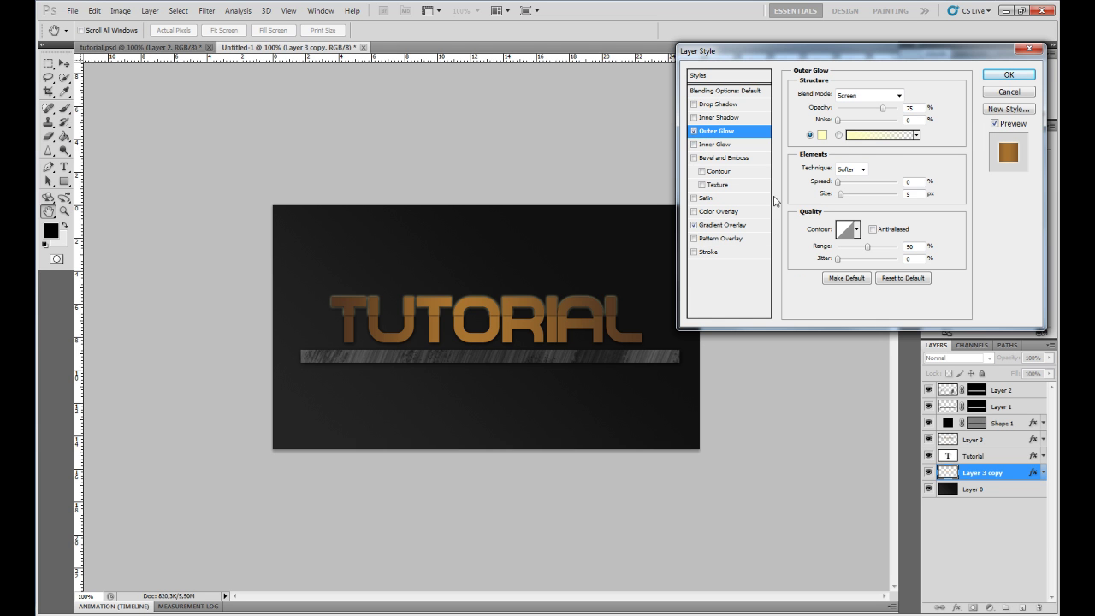
drag(841, 194, 843, 196)
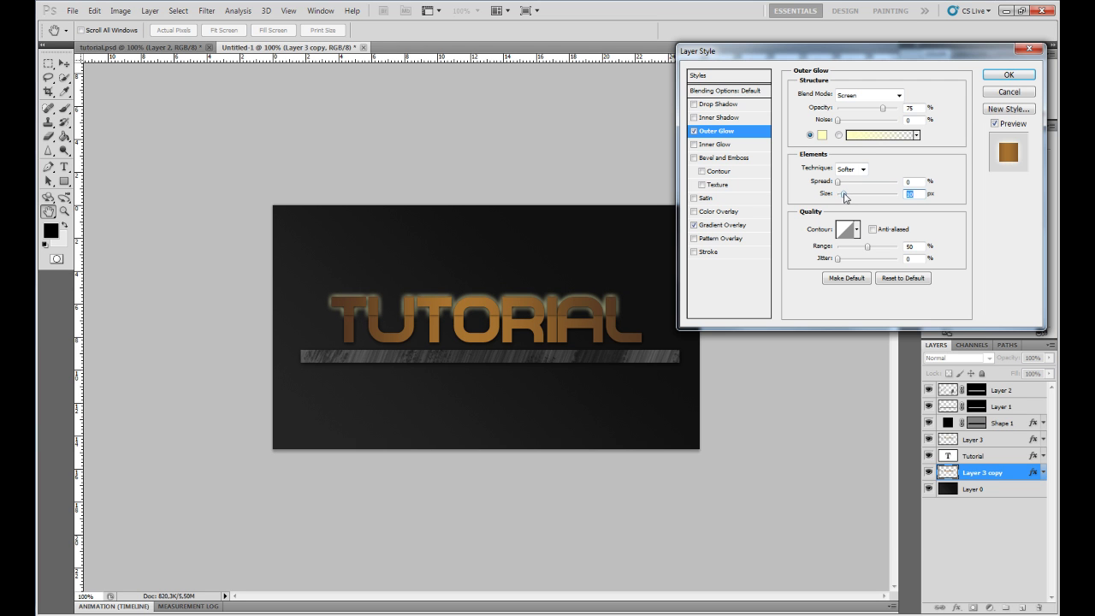
click(823, 134)
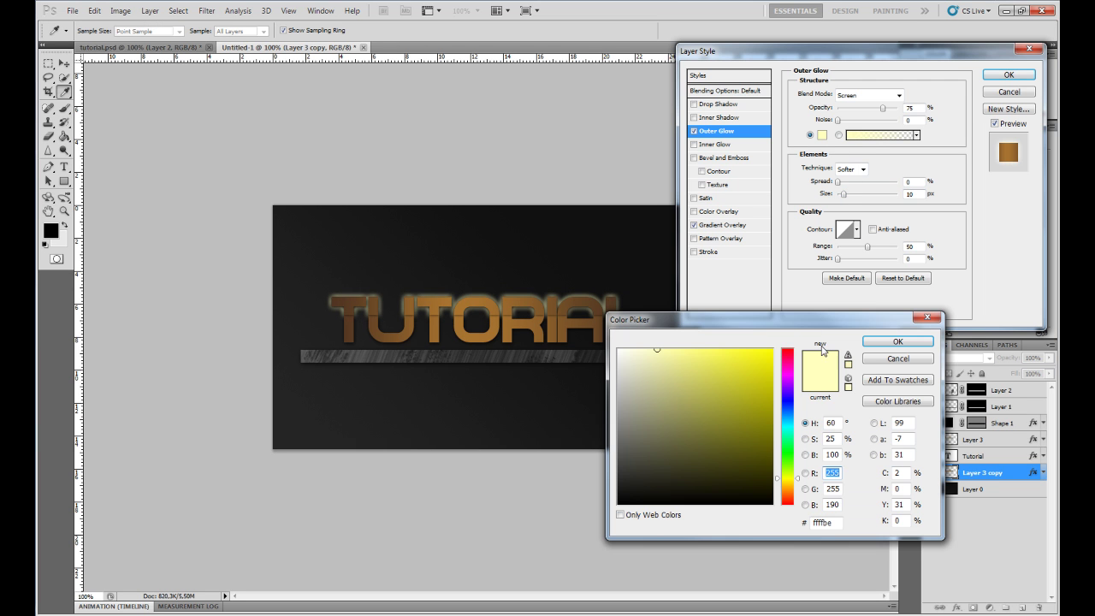
click(907, 349)
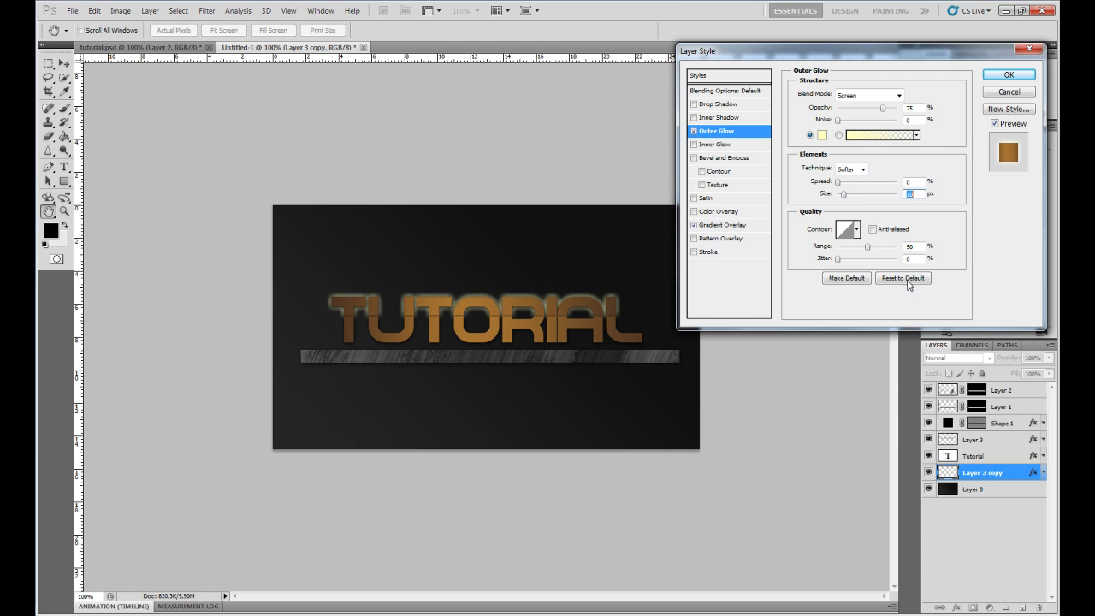
click(858, 136)
click(841, 208)
click(863, 137)
click(630, 391)
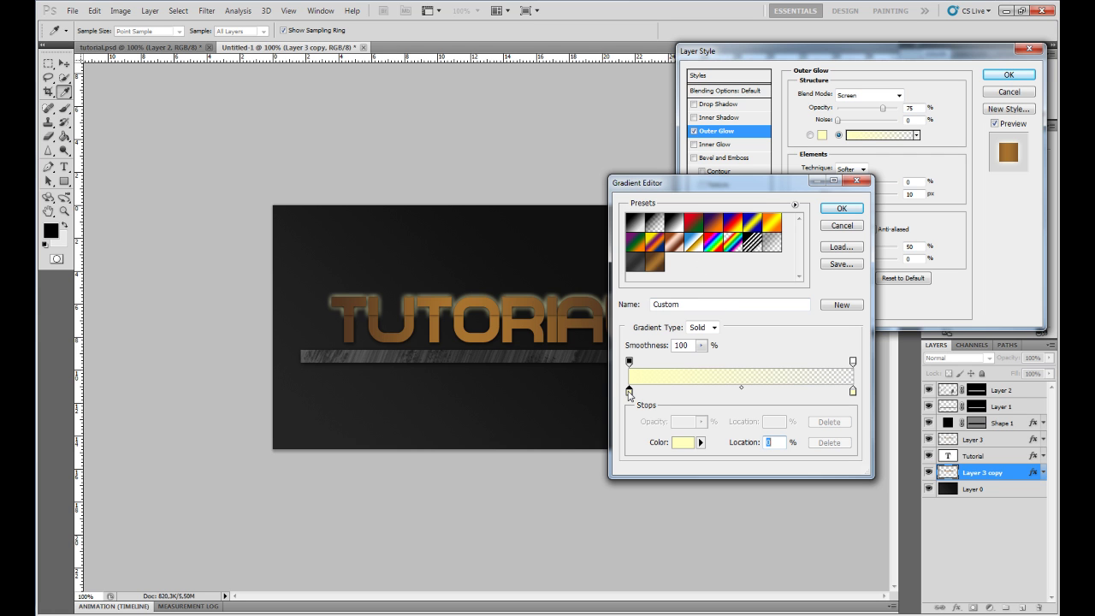
click(655, 262)
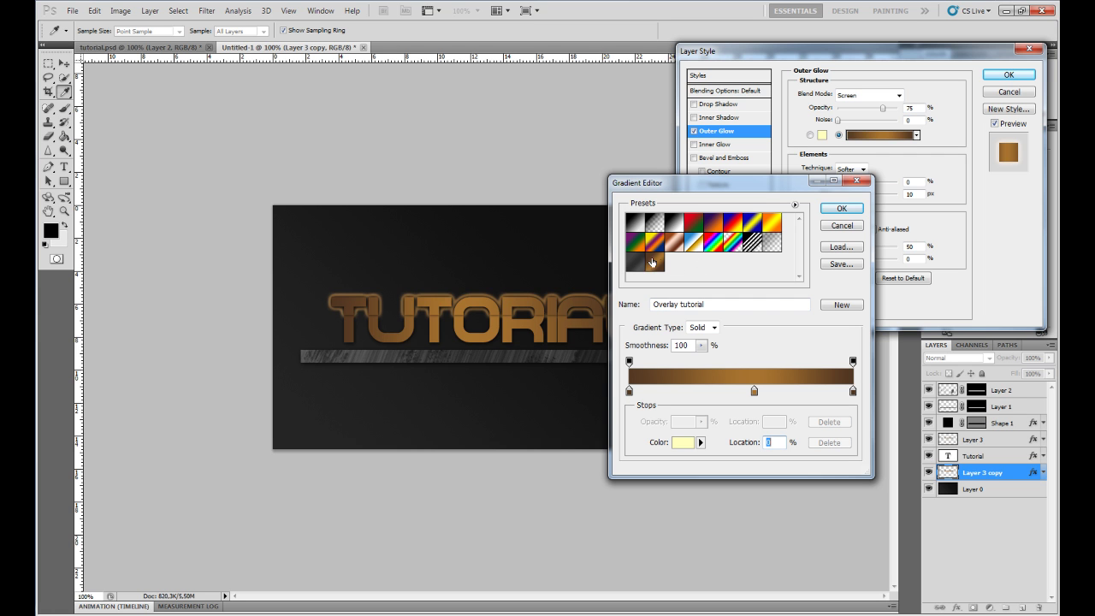
click(644, 266)
click(697, 224)
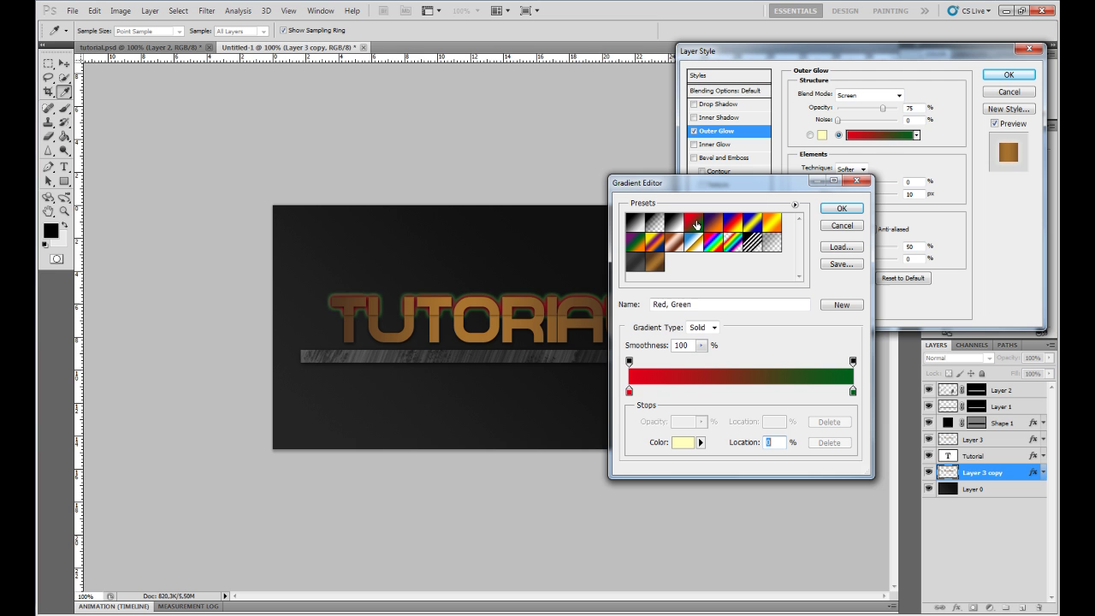
click(655, 265)
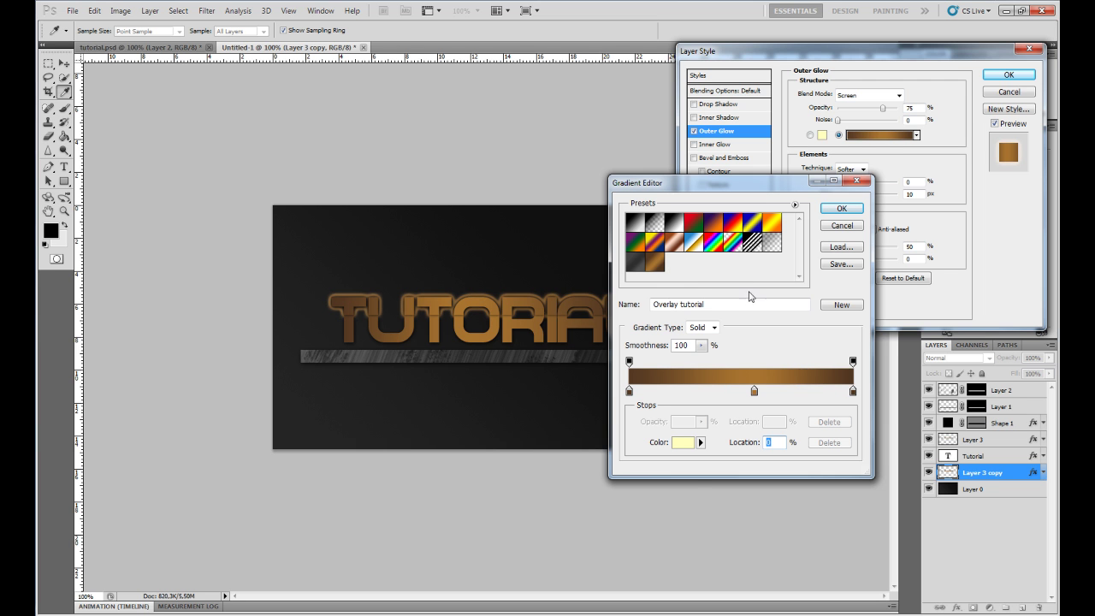
click(843, 226)
Set the outer glow to the solid gold-brown colour a7732f, sampled from the TUTORIAL text
click(811, 135)
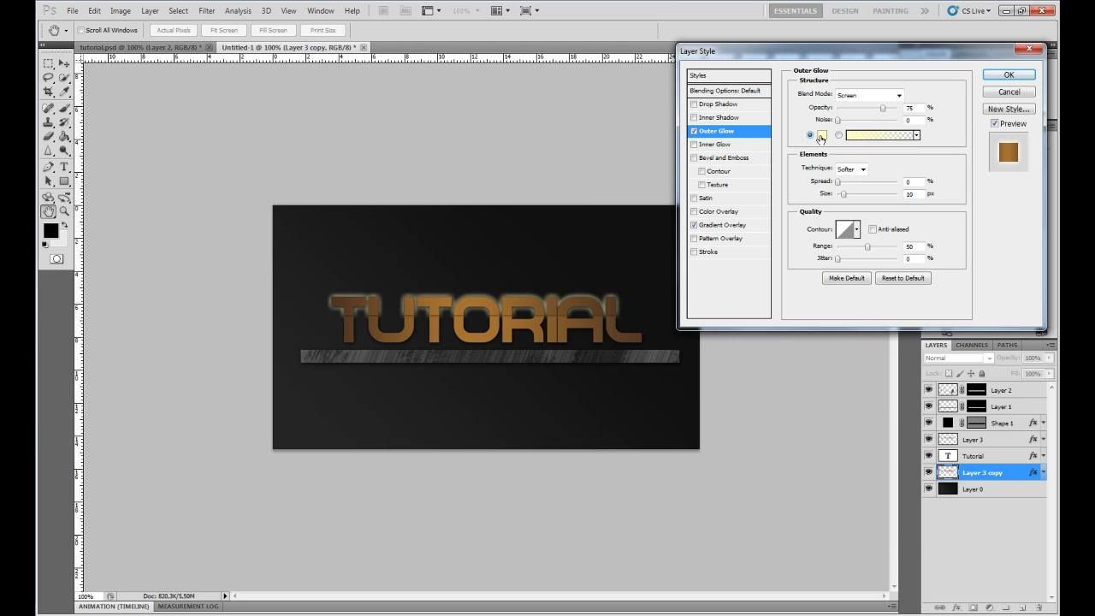
click(822, 135)
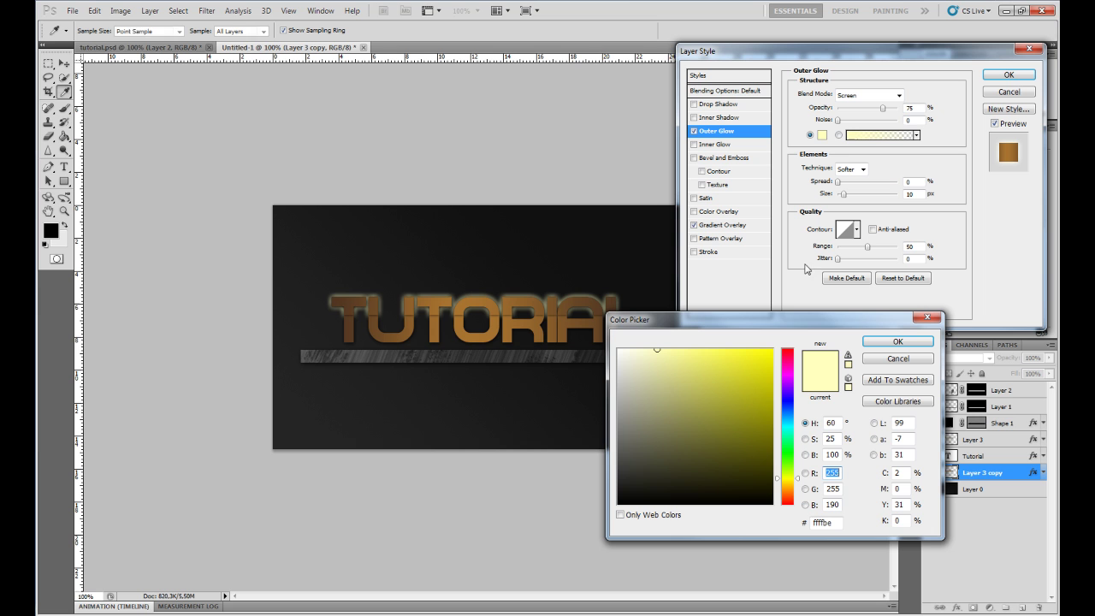
click(540, 321)
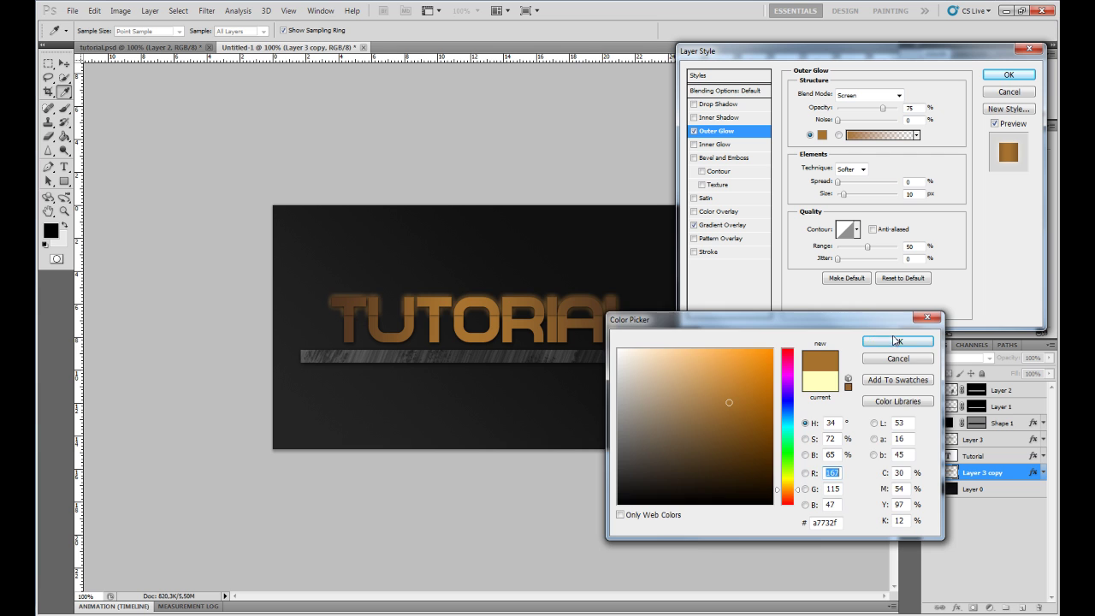
click(890, 342)
Set the outer glow's size to 29 px, lower its opacity to about 28%, and apply the layer style
drag(844, 194, 848, 199)
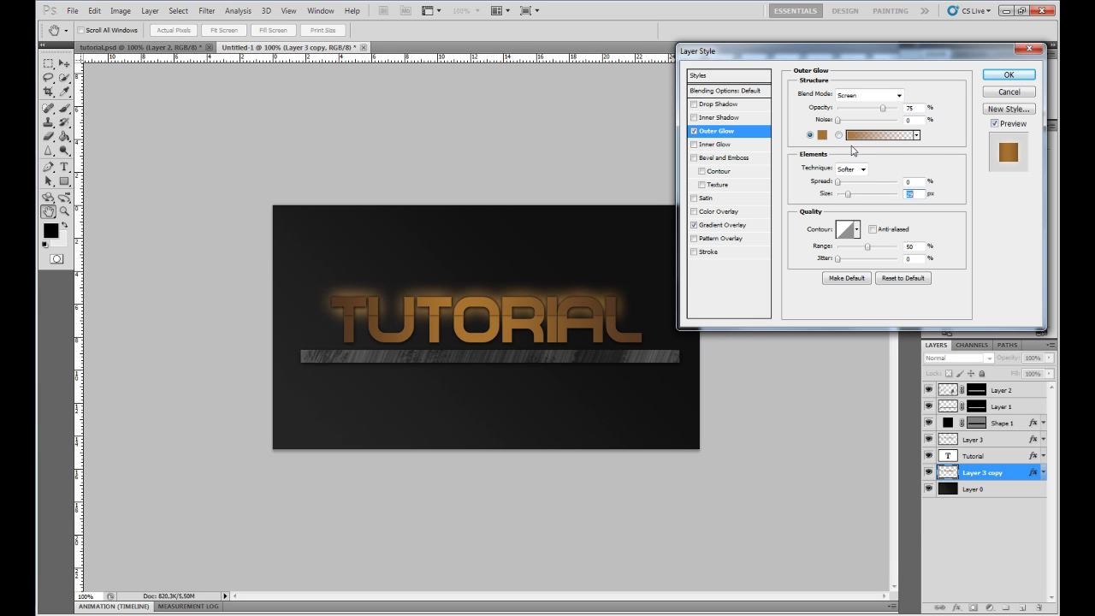
mouse_move(839, 181)
mouse_down()
mouse_move(849, 186)
mouse_move(837, 185)
mouse_up()
drag(883, 109, 854, 110)
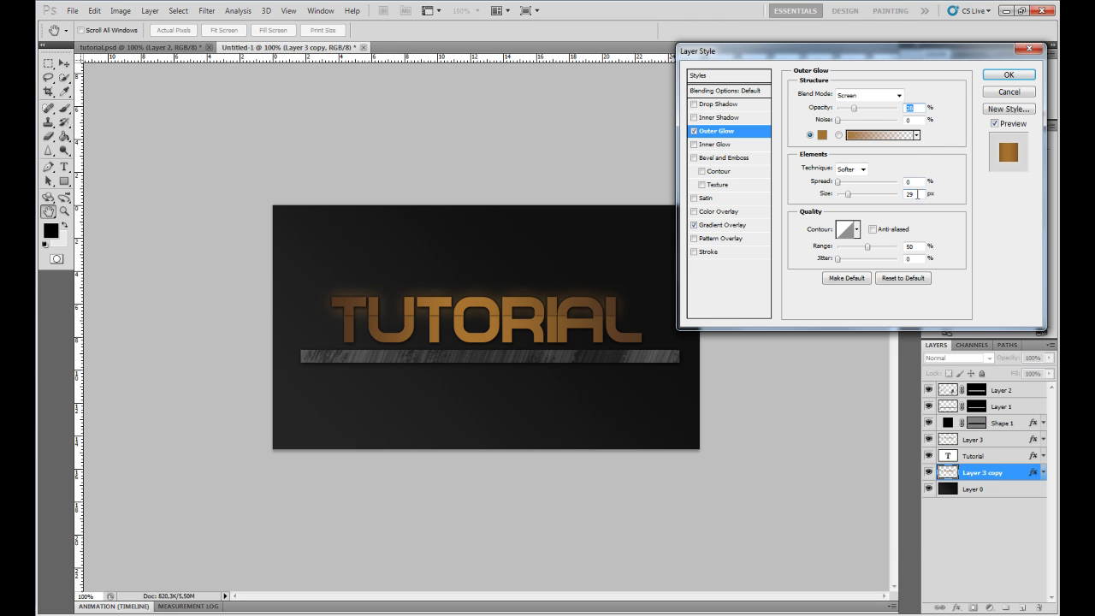
click(822, 135)
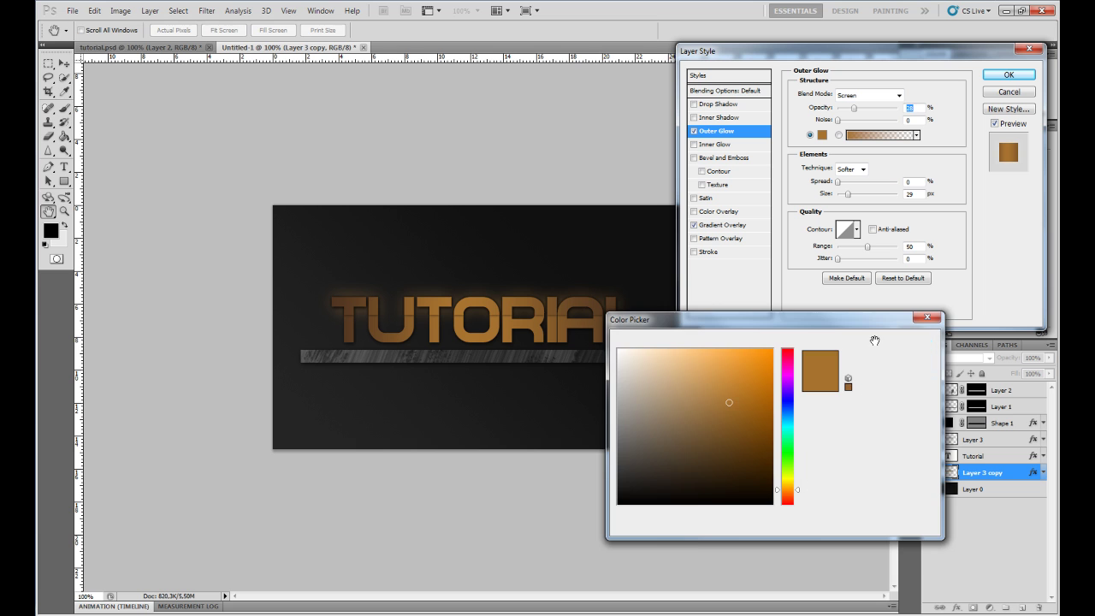
click(869, 342)
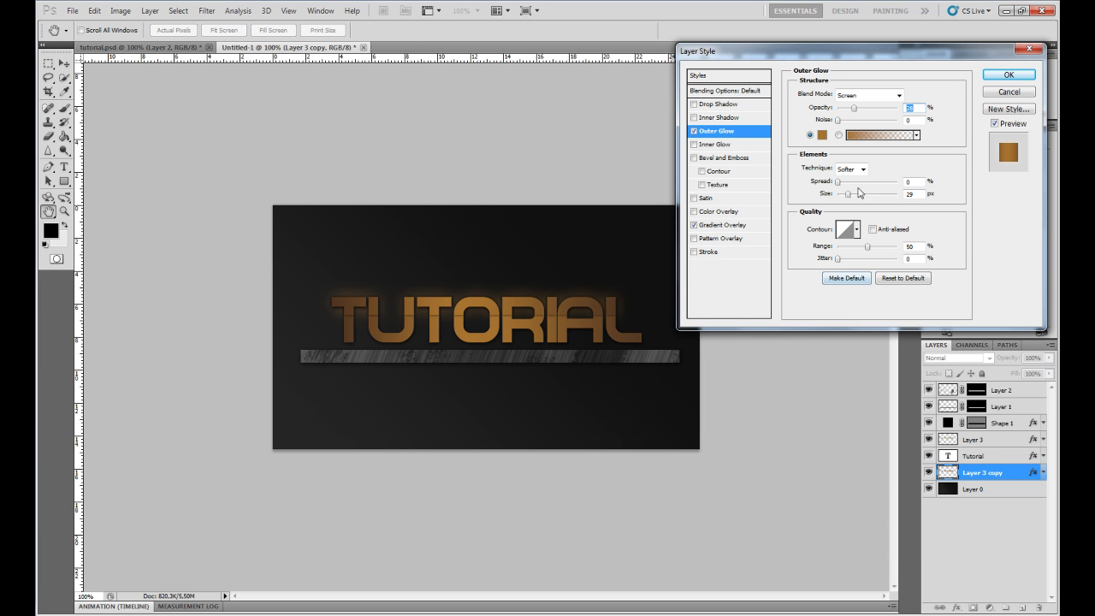
click(1020, 80)
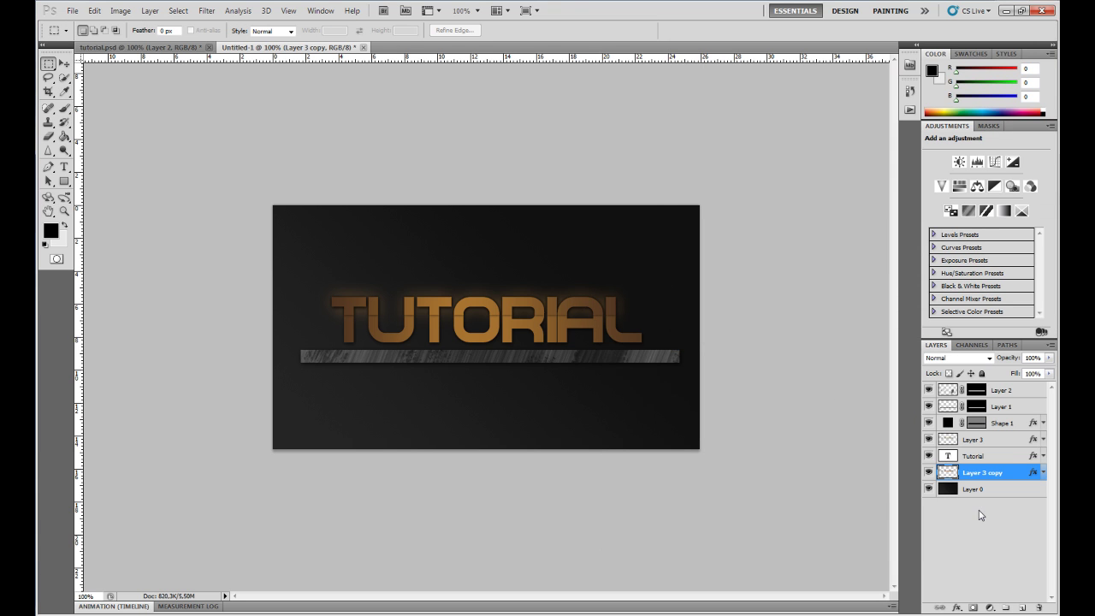
Erase parts of Layer 3 copy's glow around the outer letters of TUTORIAL with a 26 px eraser
click(50, 138)
click(96, 135)
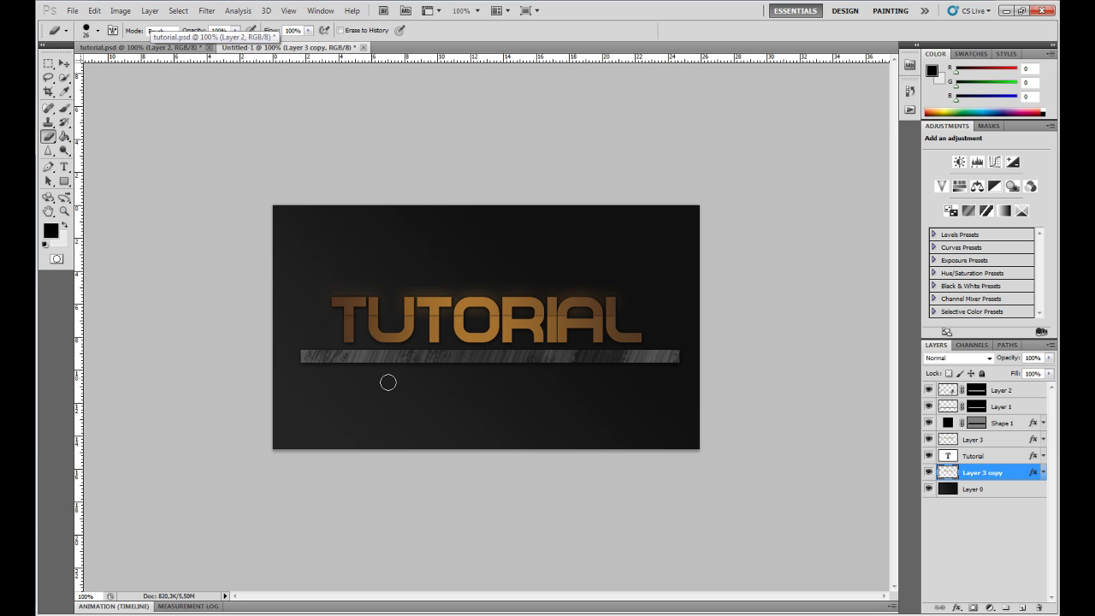
drag(577, 314, 608, 311)
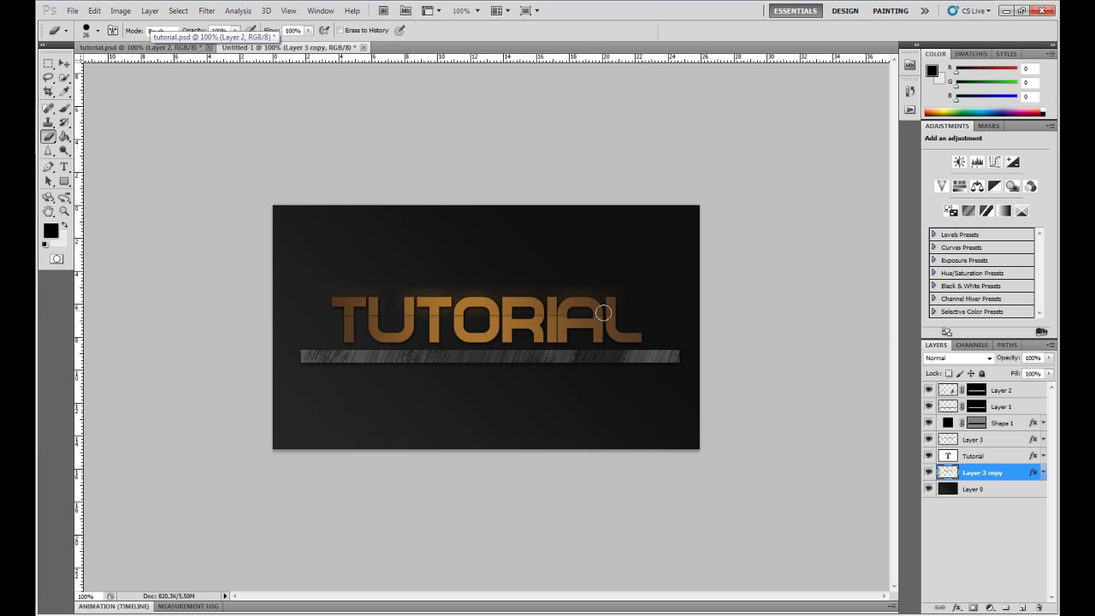